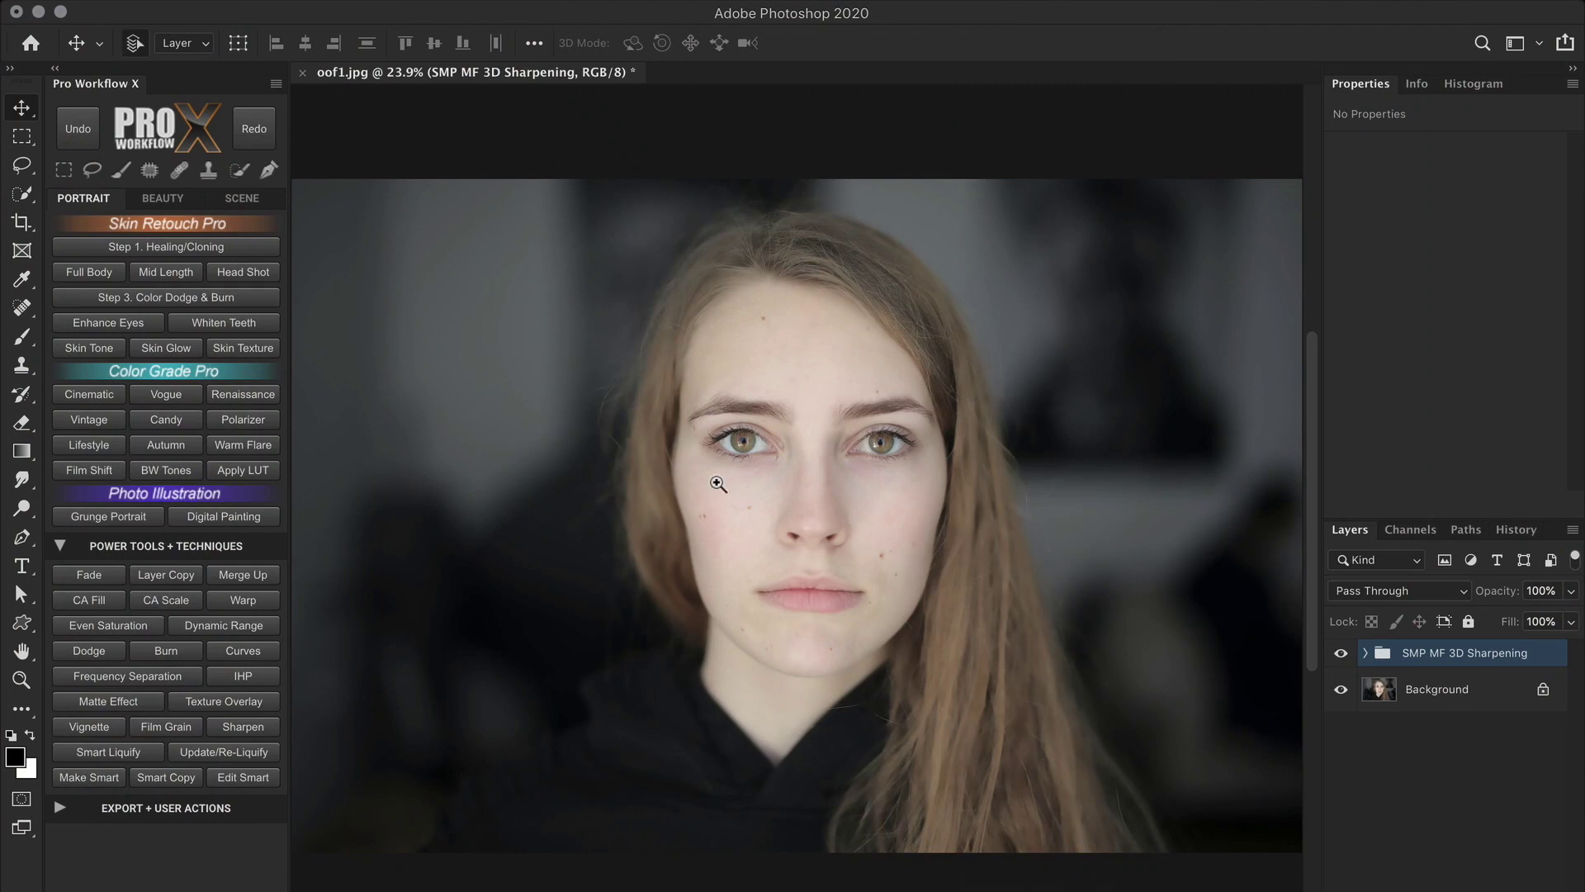
- Zoom in on the eye, compare the sharpening group on and off, then switch to Capture One
{"action": "left_click", "coordinate": [735, 503]}
{"action": "left_click_drag", "start_coordinate": [754, 588], "coordinate": [1252, 724]}
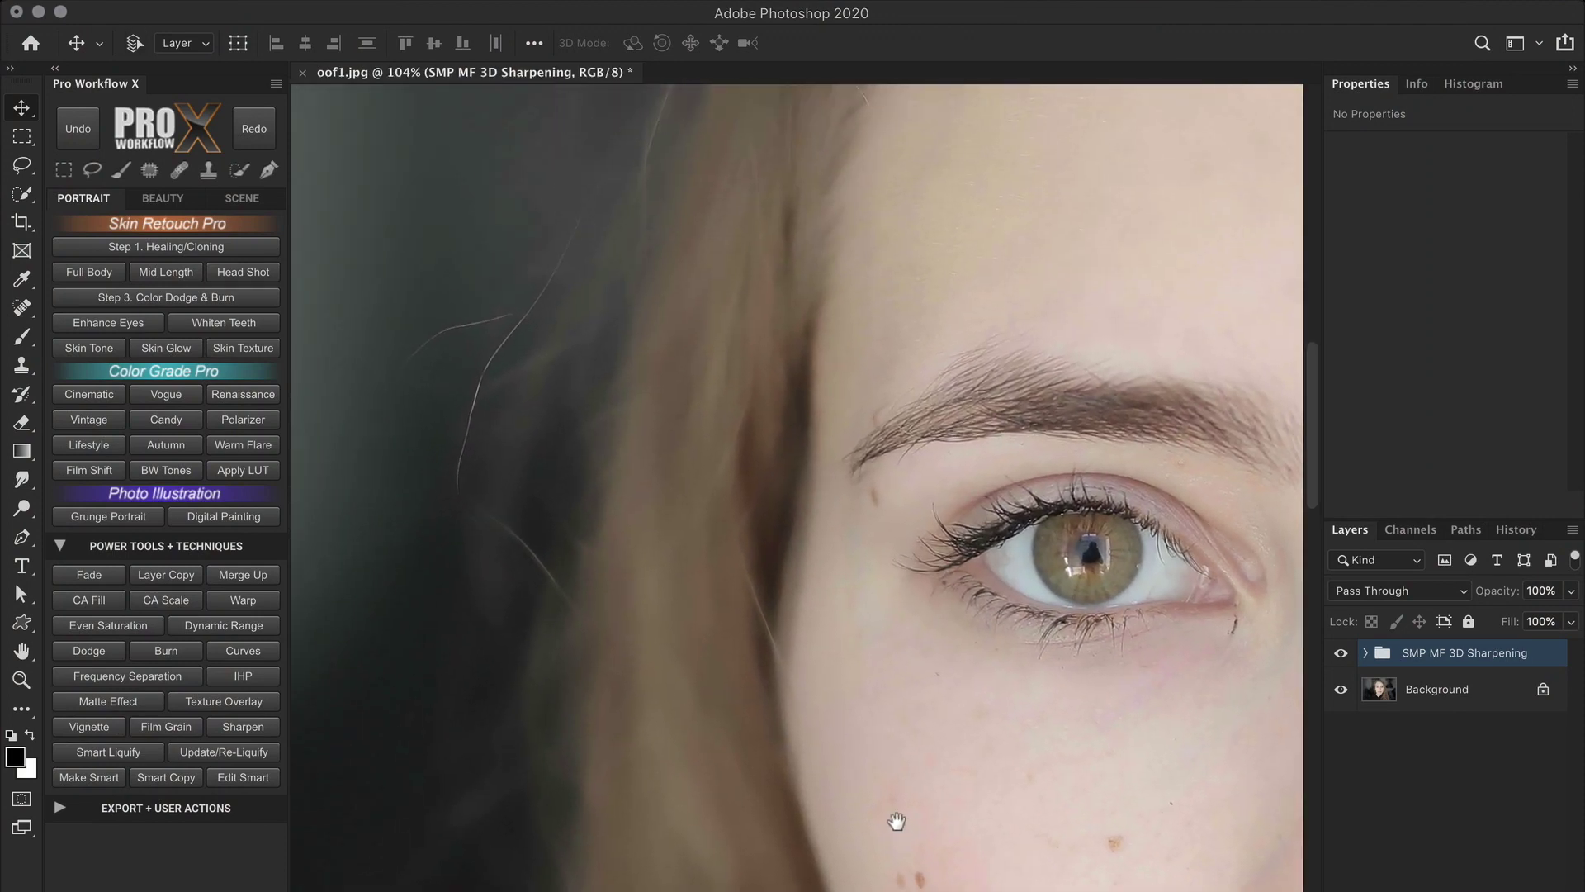
{"action": "left_click", "coordinate": [1340, 654]}
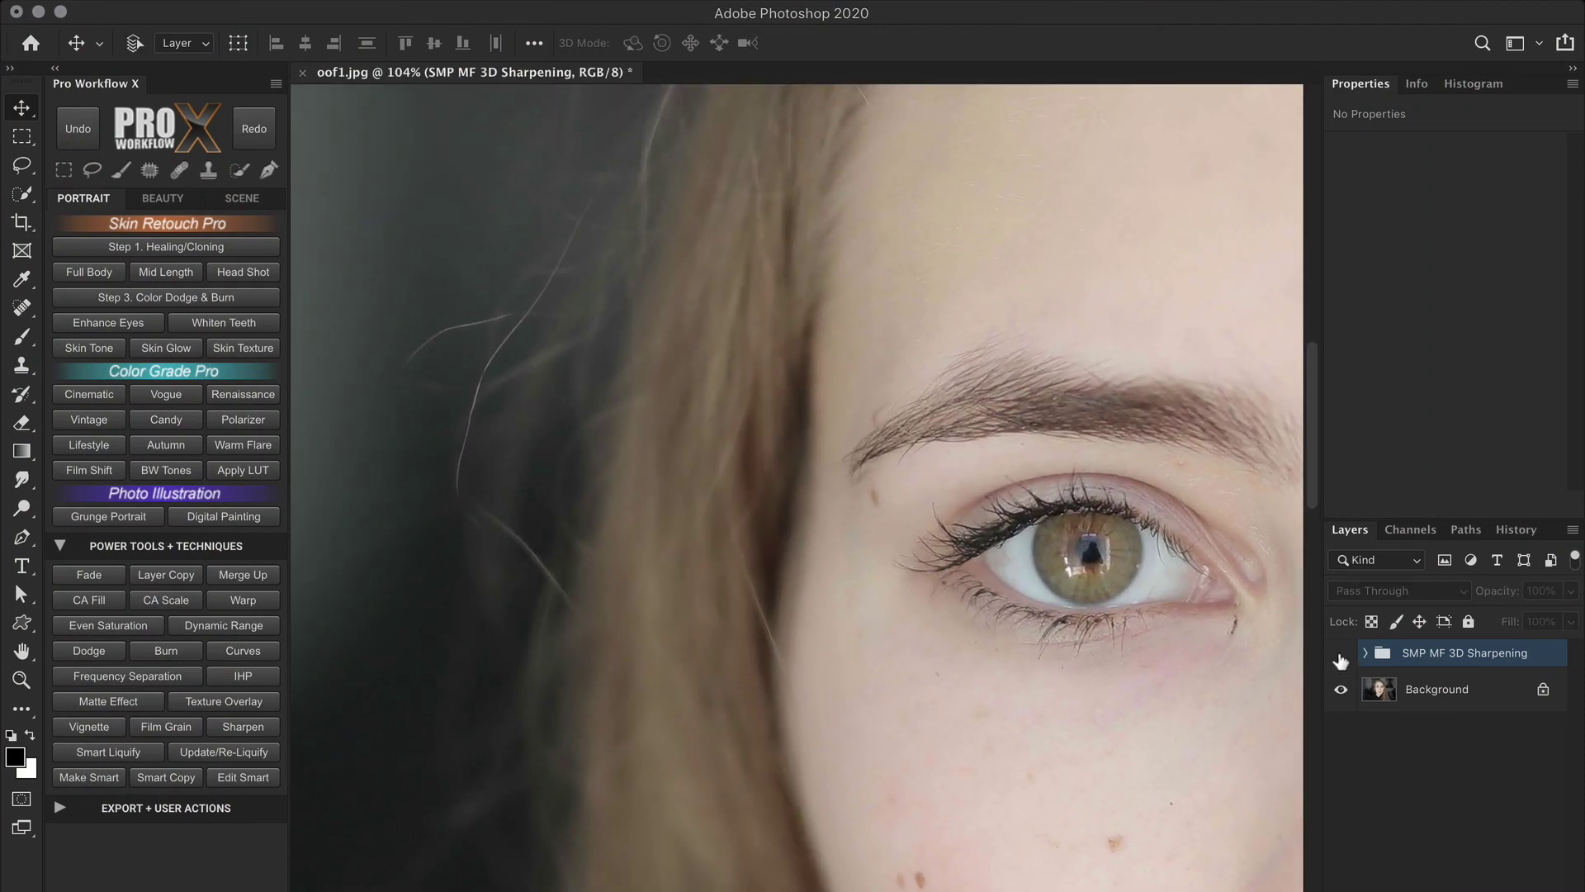
{"action": "left_click", "coordinate": [1340, 654]}
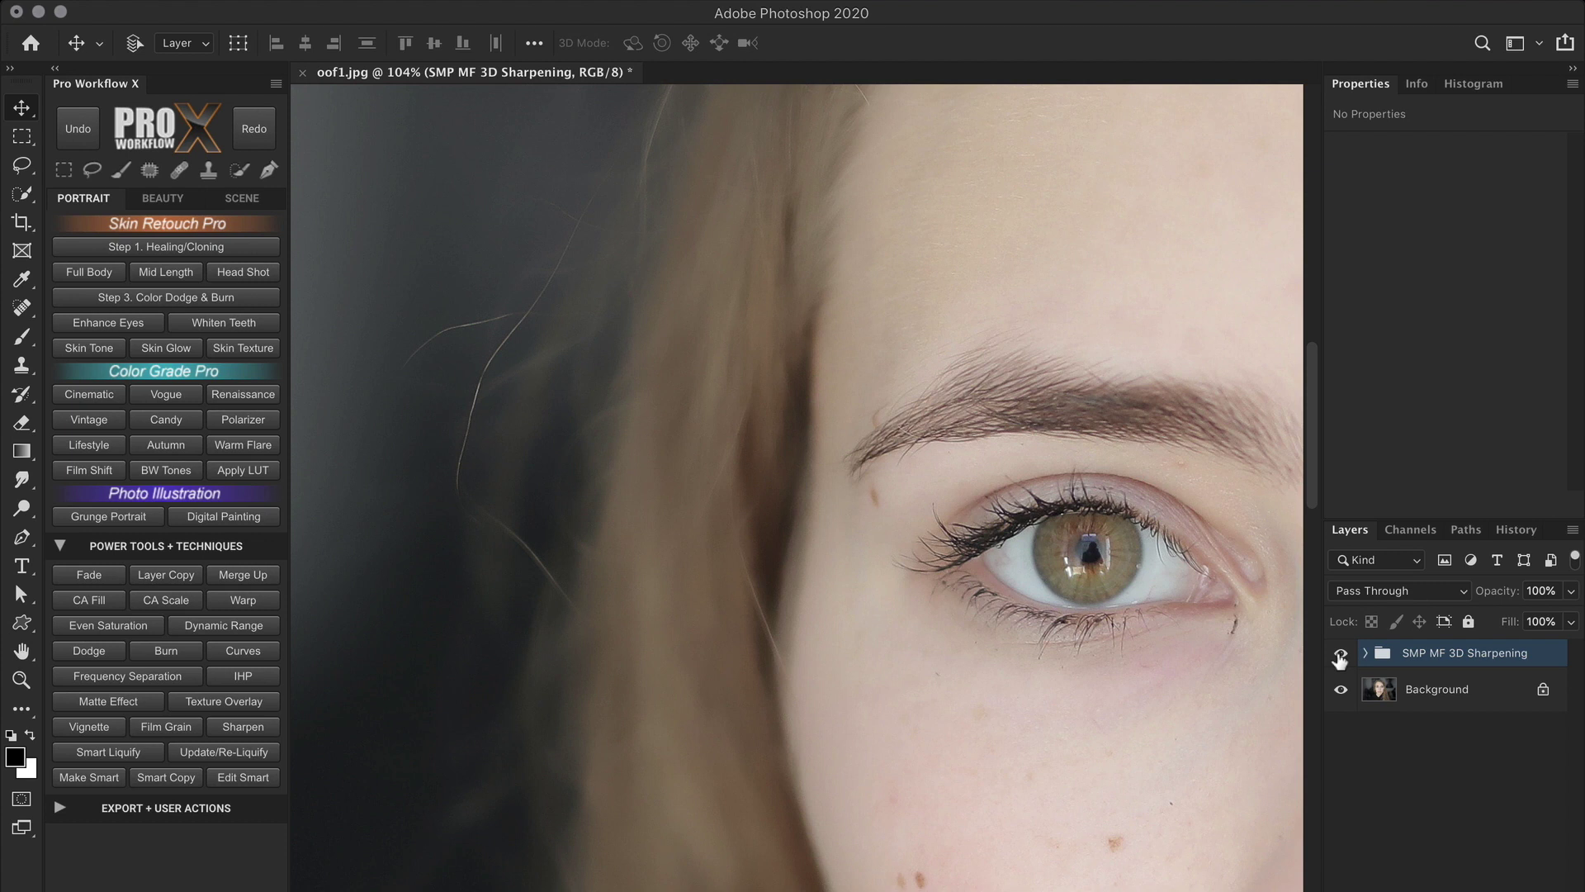
{"action": "left_click", "coordinate": [1341, 654]}
{"action": "left_click", "coordinate": [1340, 657]}
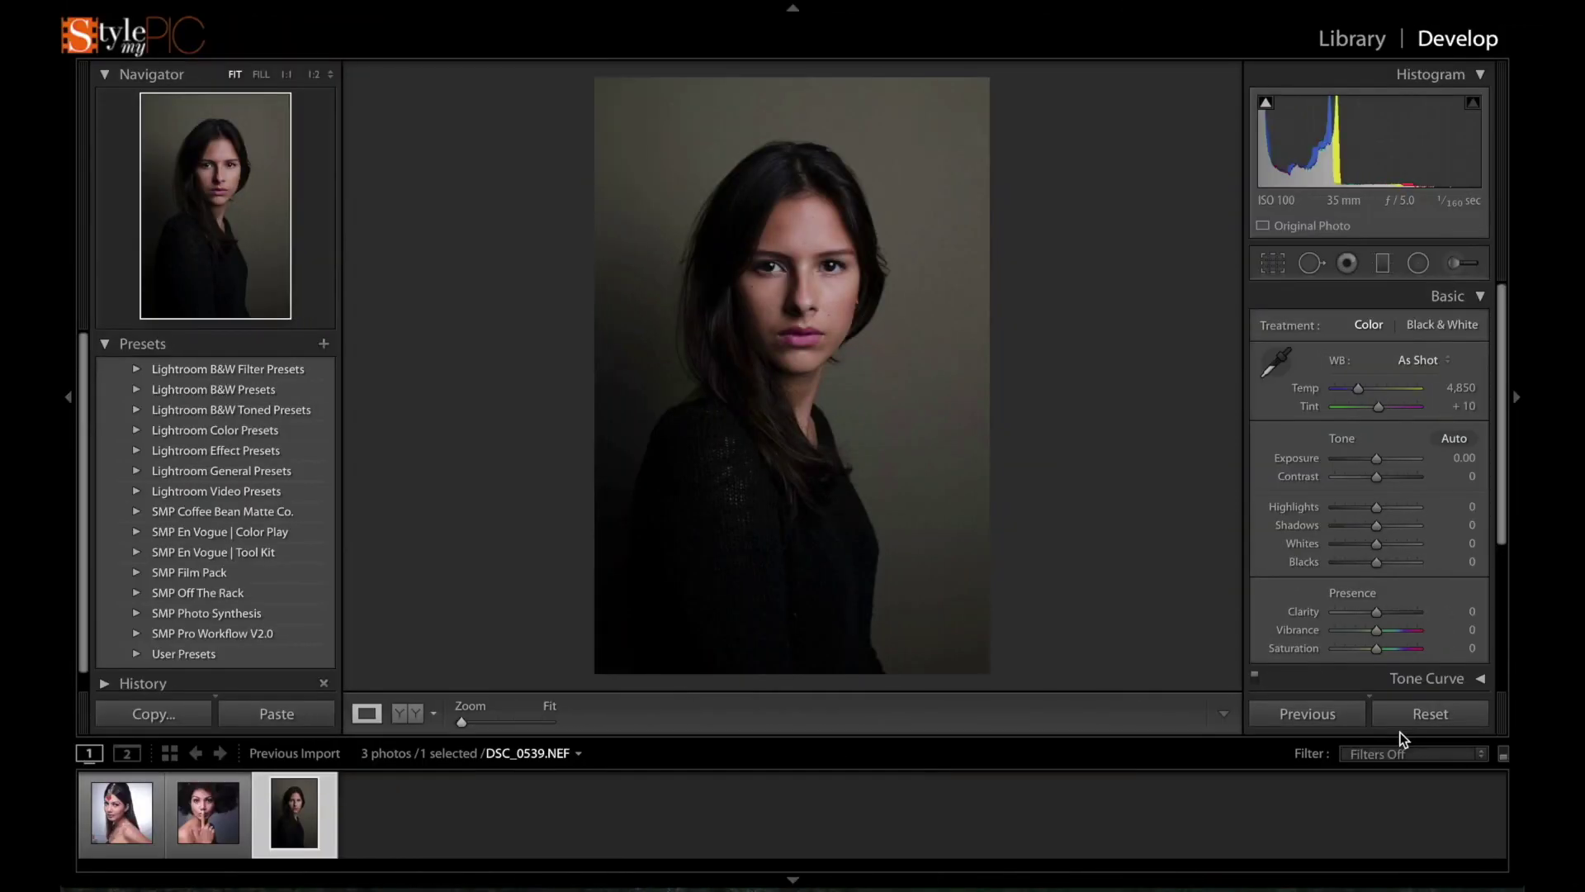
{"action": "key", "text": "super+Tab"}
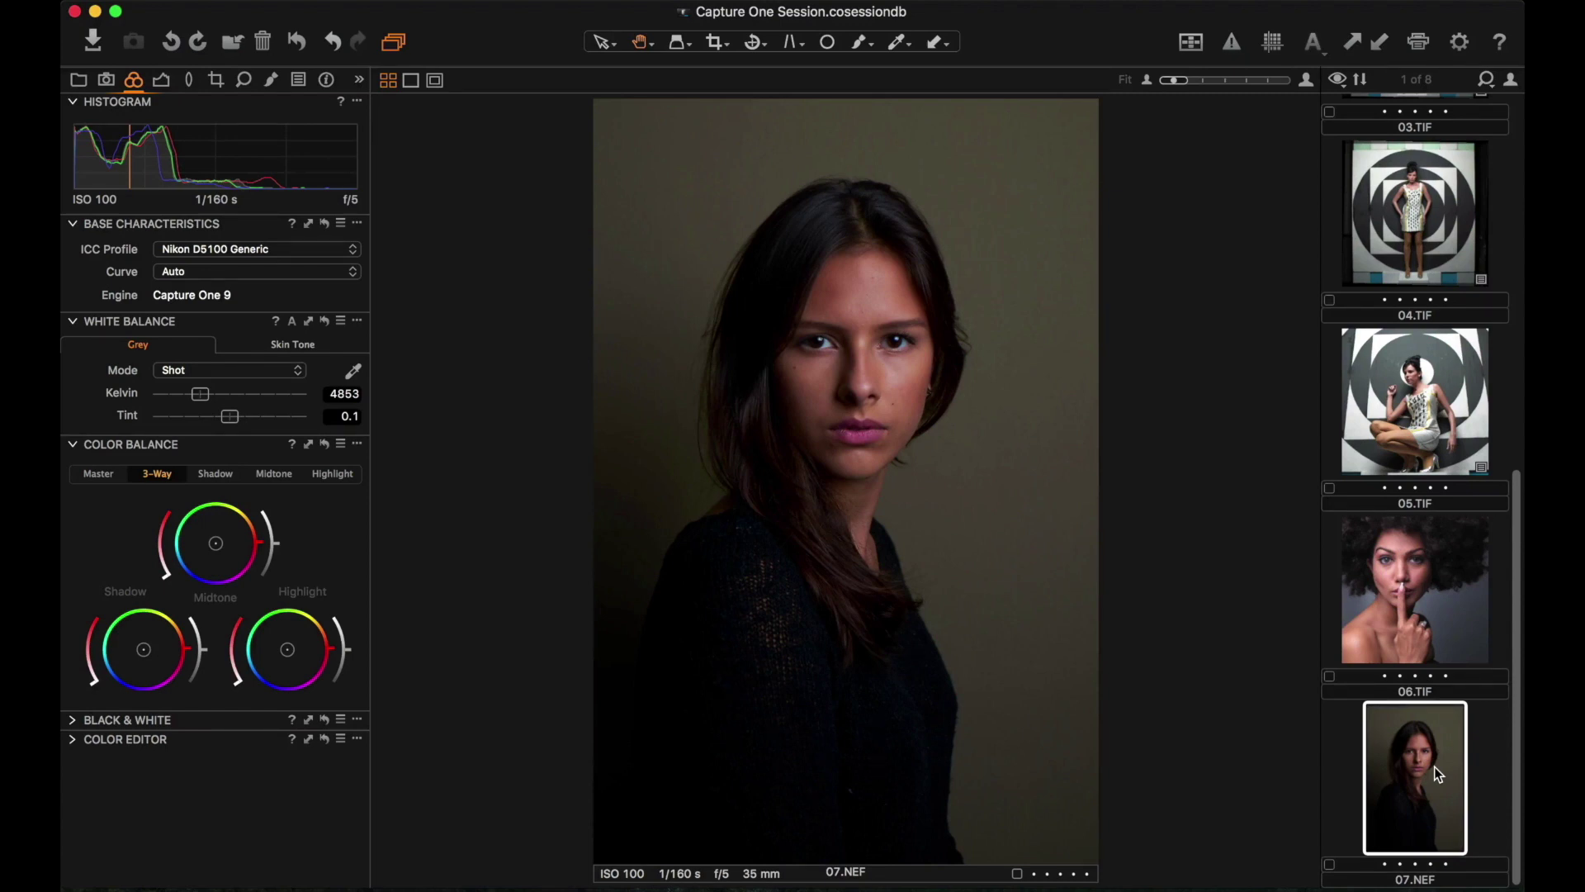
- Leave Capture One with Cmd+Tab and return to Photoshop with med.jpg open
{"action": "key", "text": "super+Tab"}
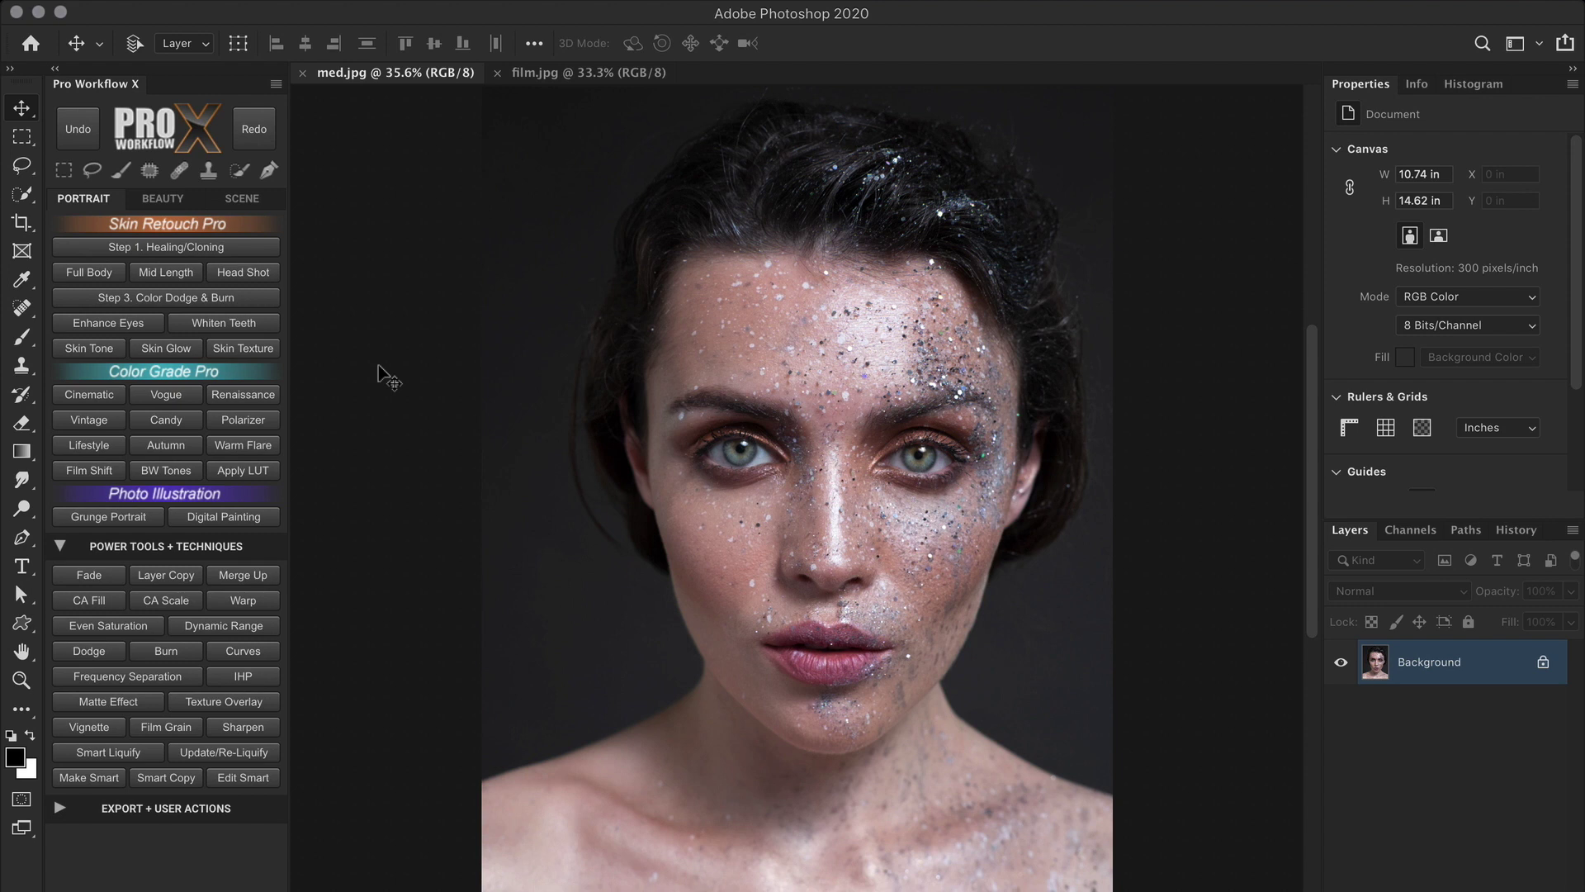
- Expand EXPORT + USER ACTIONS and run the SMP MF 3D Sharpening action (B1) on med.jpg
{"action": "left_click", "coordinate": [273, 548]}
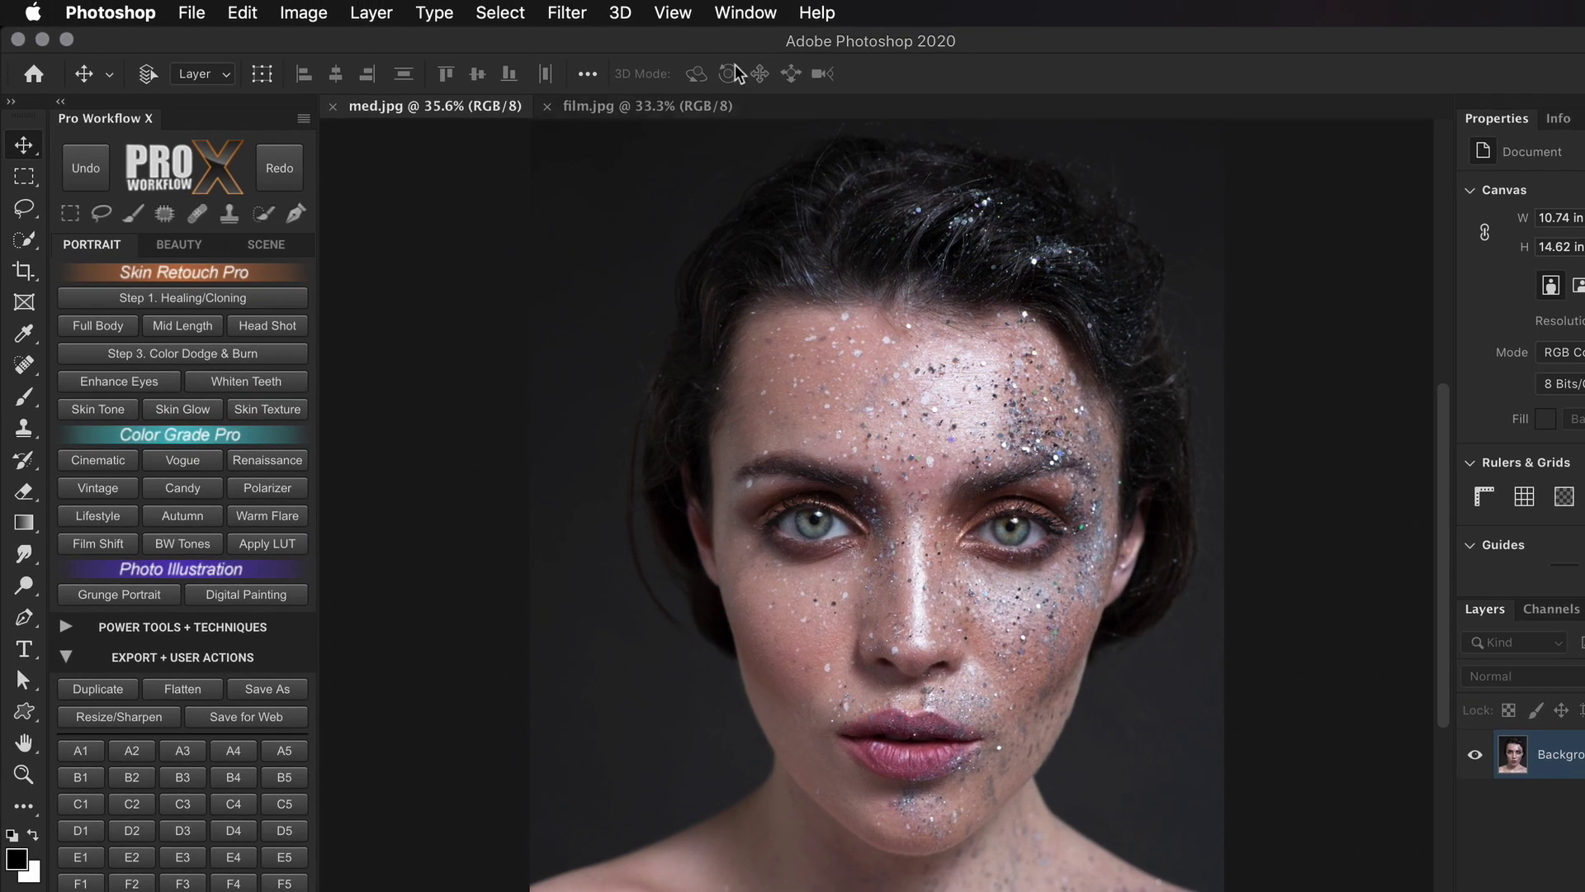
{"action": "left_click", "coordinate": [756, 13]}
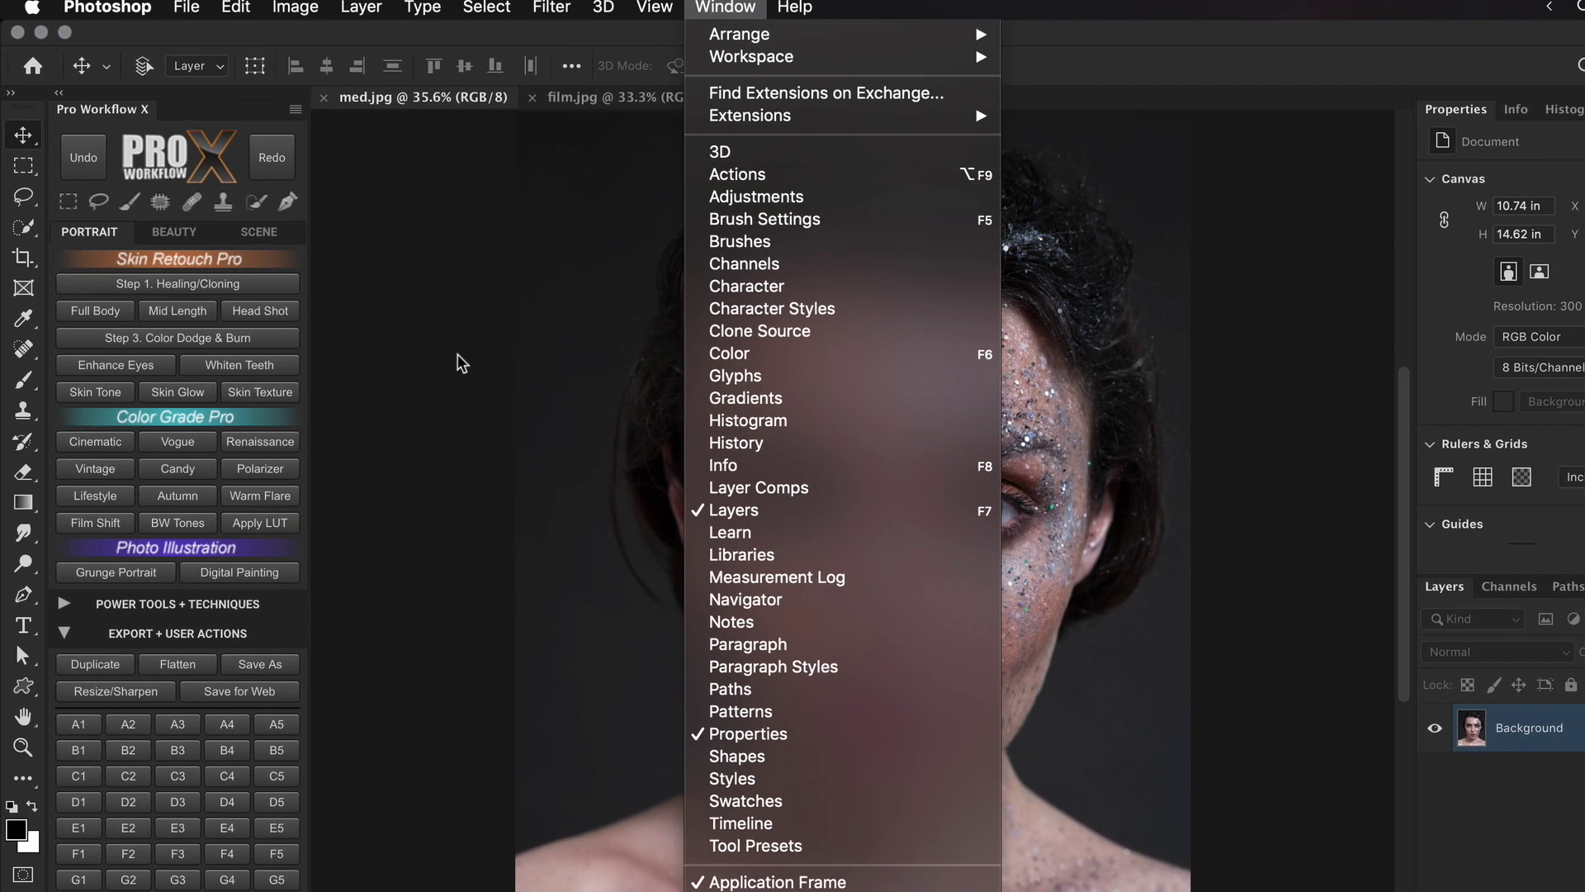
{"action": "left_click", "coordinate": [417, 444]}
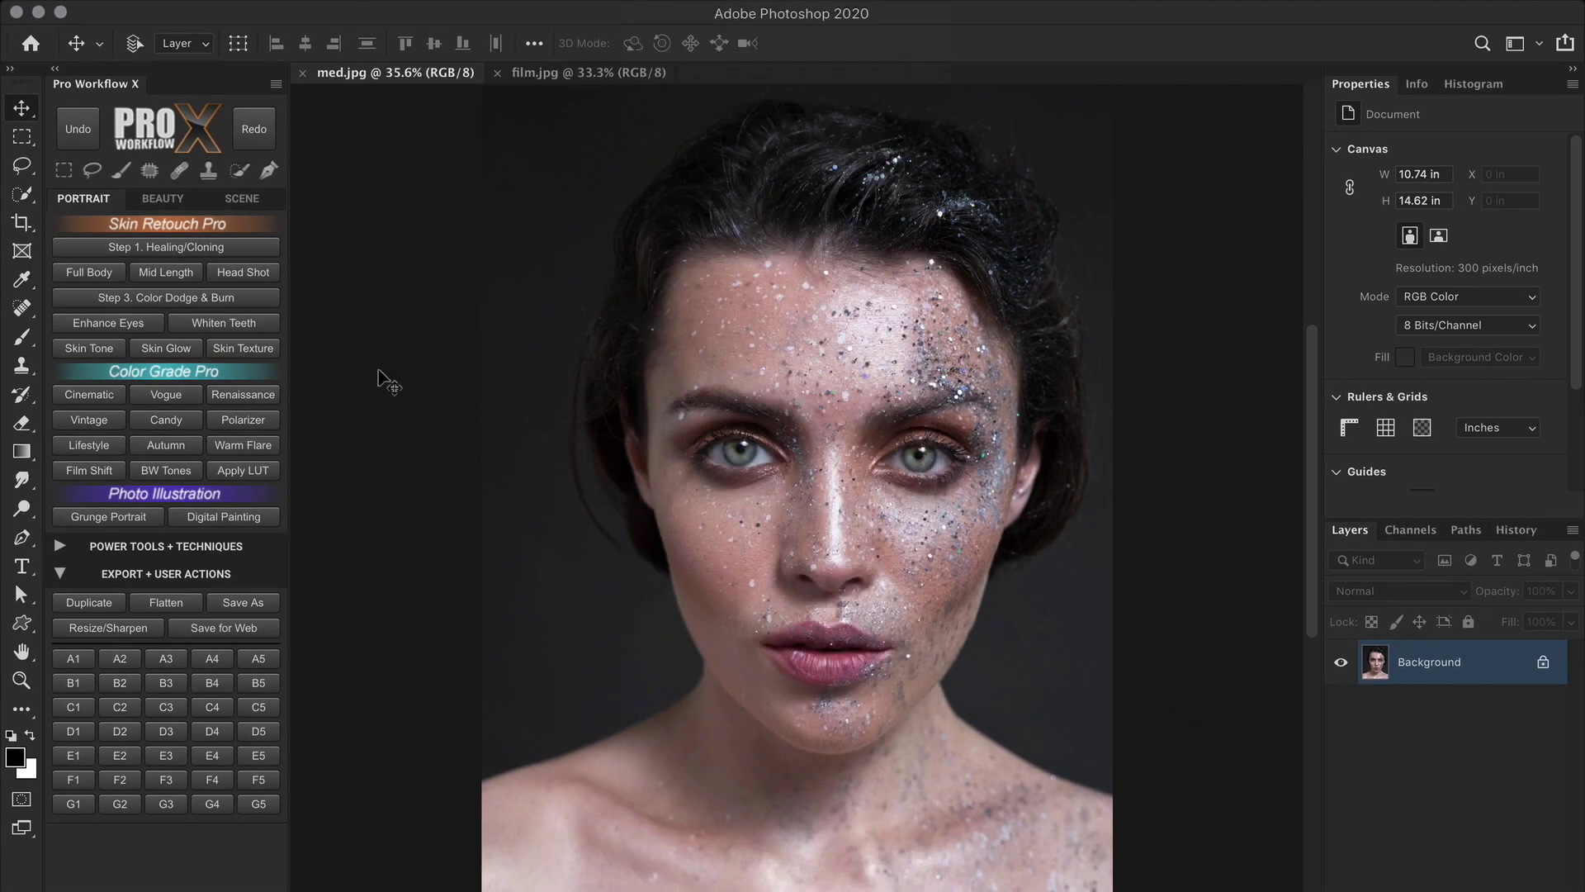
{"action": "left_click", "coordinate": [80, 779]}
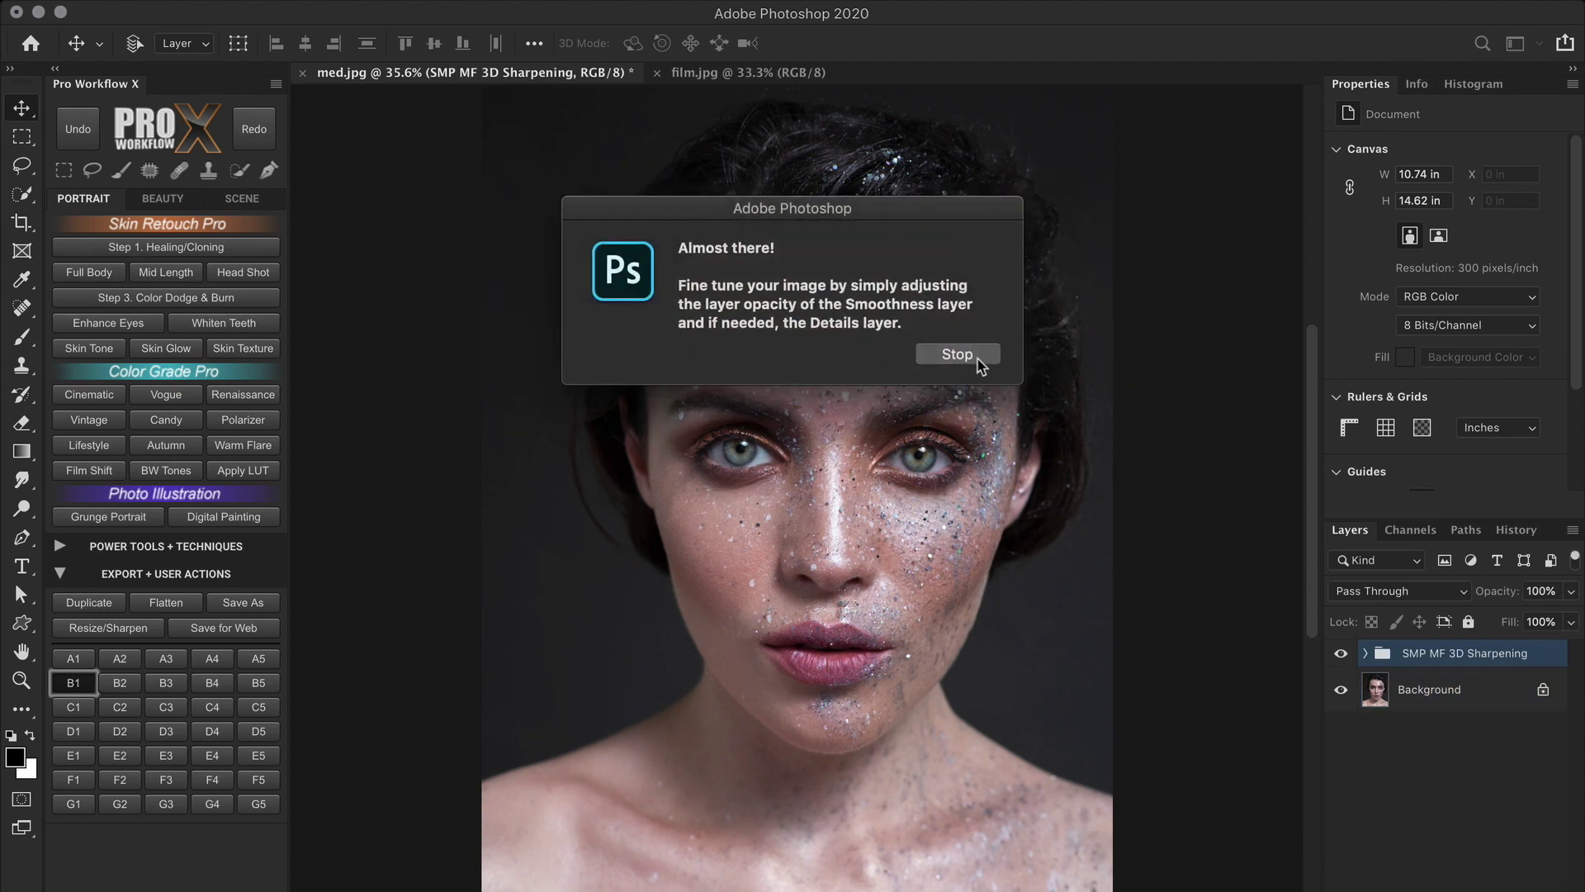
- Change the Details layer's High Pass smart filter radius from 0.5 to 0.6 pixels
{"action": "left_click", "coordinate": [949, 351]}
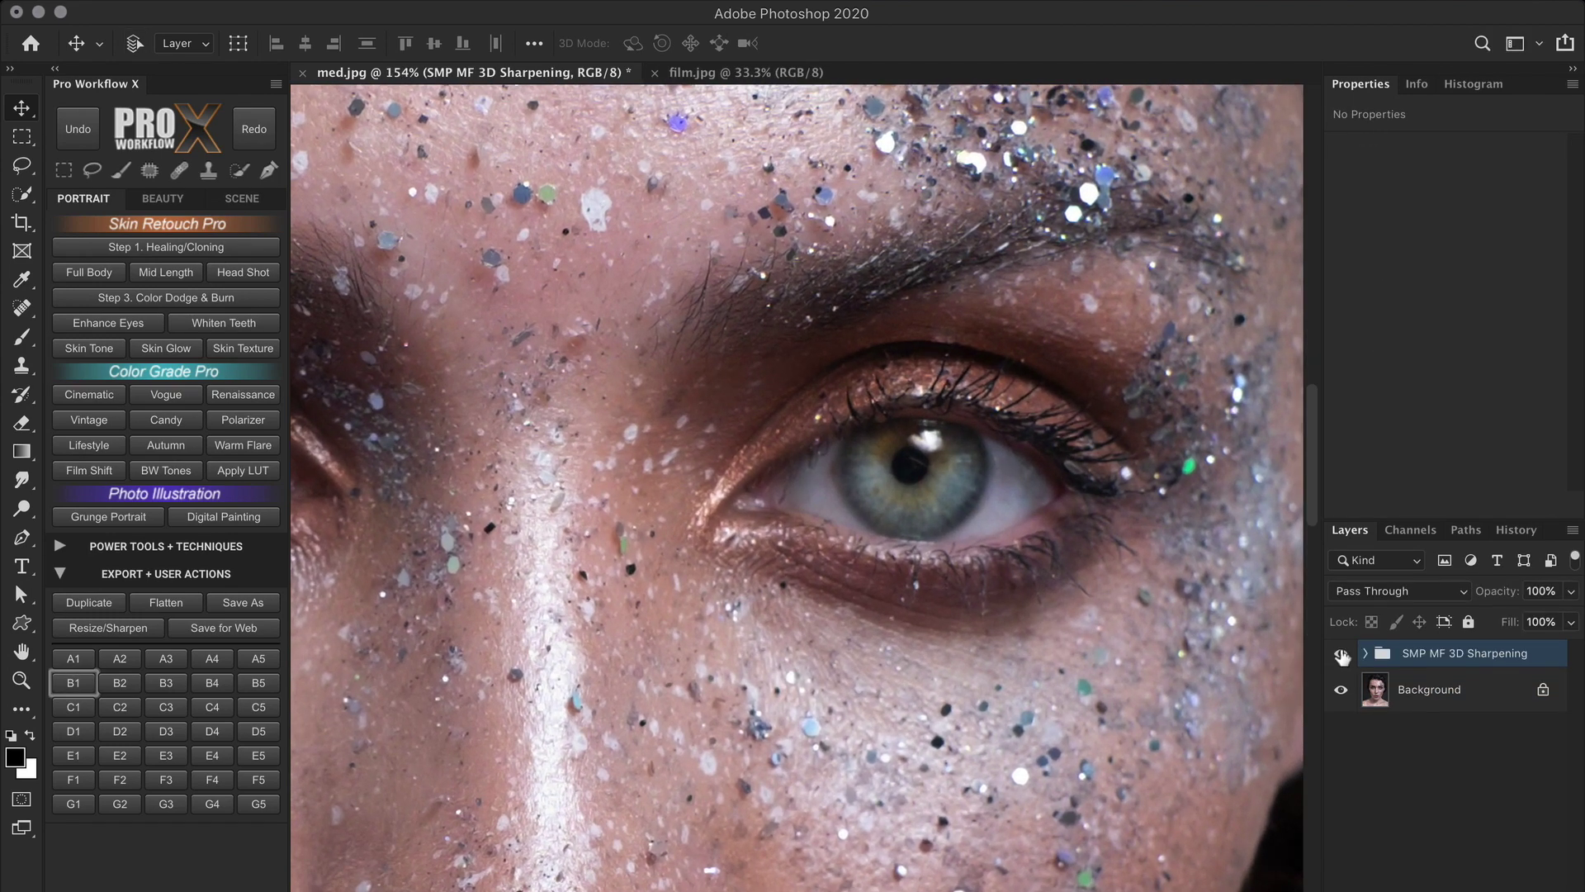
{"action": "left_click", "coordinate": [1366, 653]}
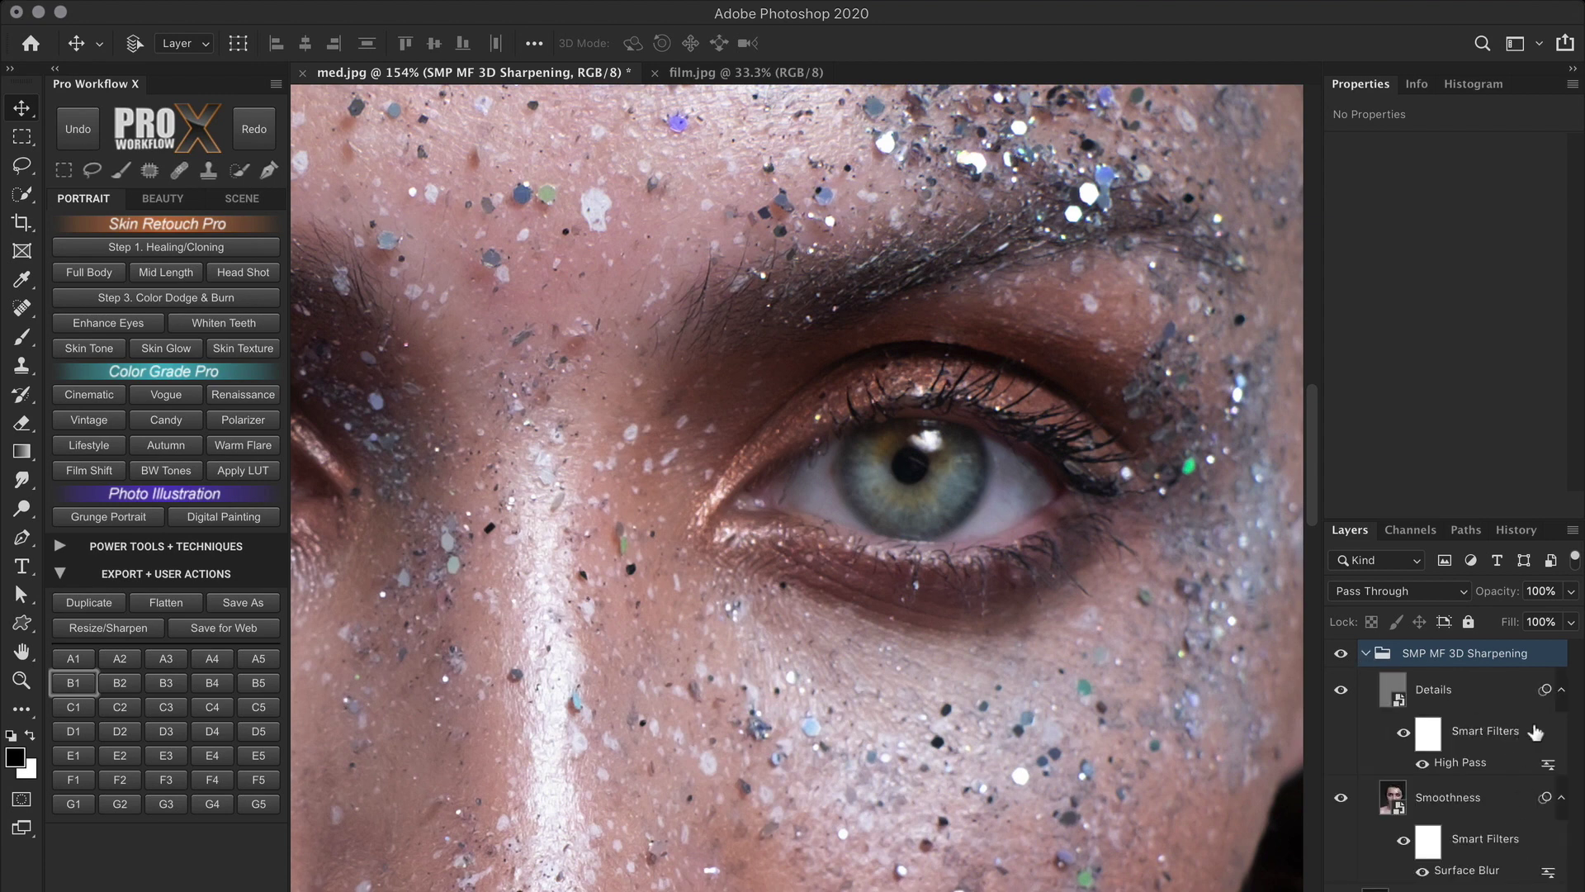
{"action": "double_click", "coordinate": [1508, 762]}
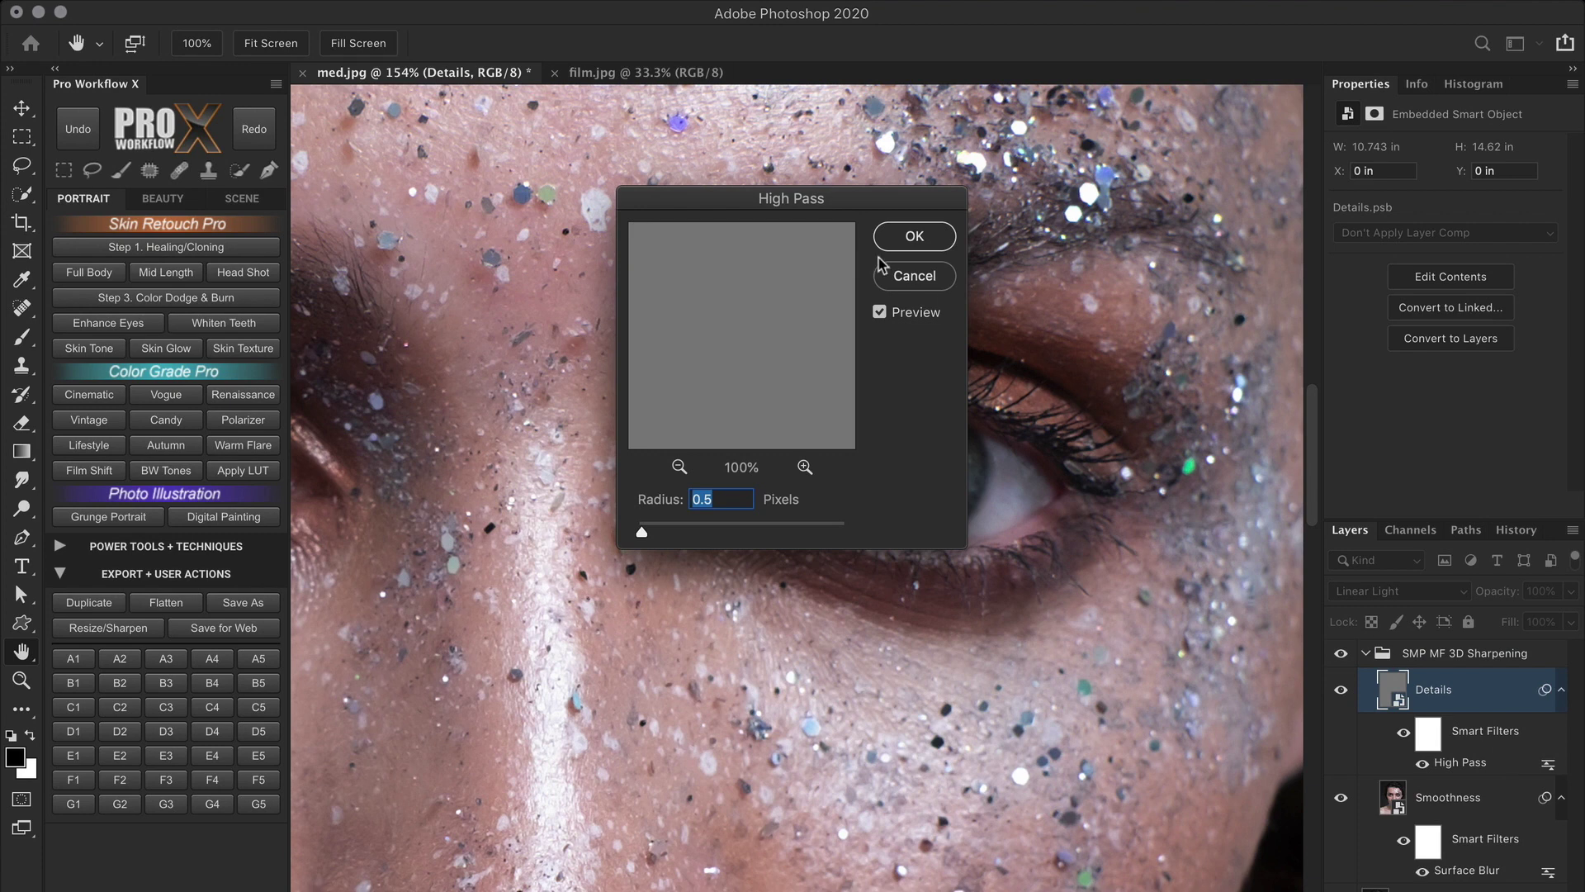
{"action": "left_click_drag", "start_coordinate": [817, 206], "coordinate": [672, 182]}
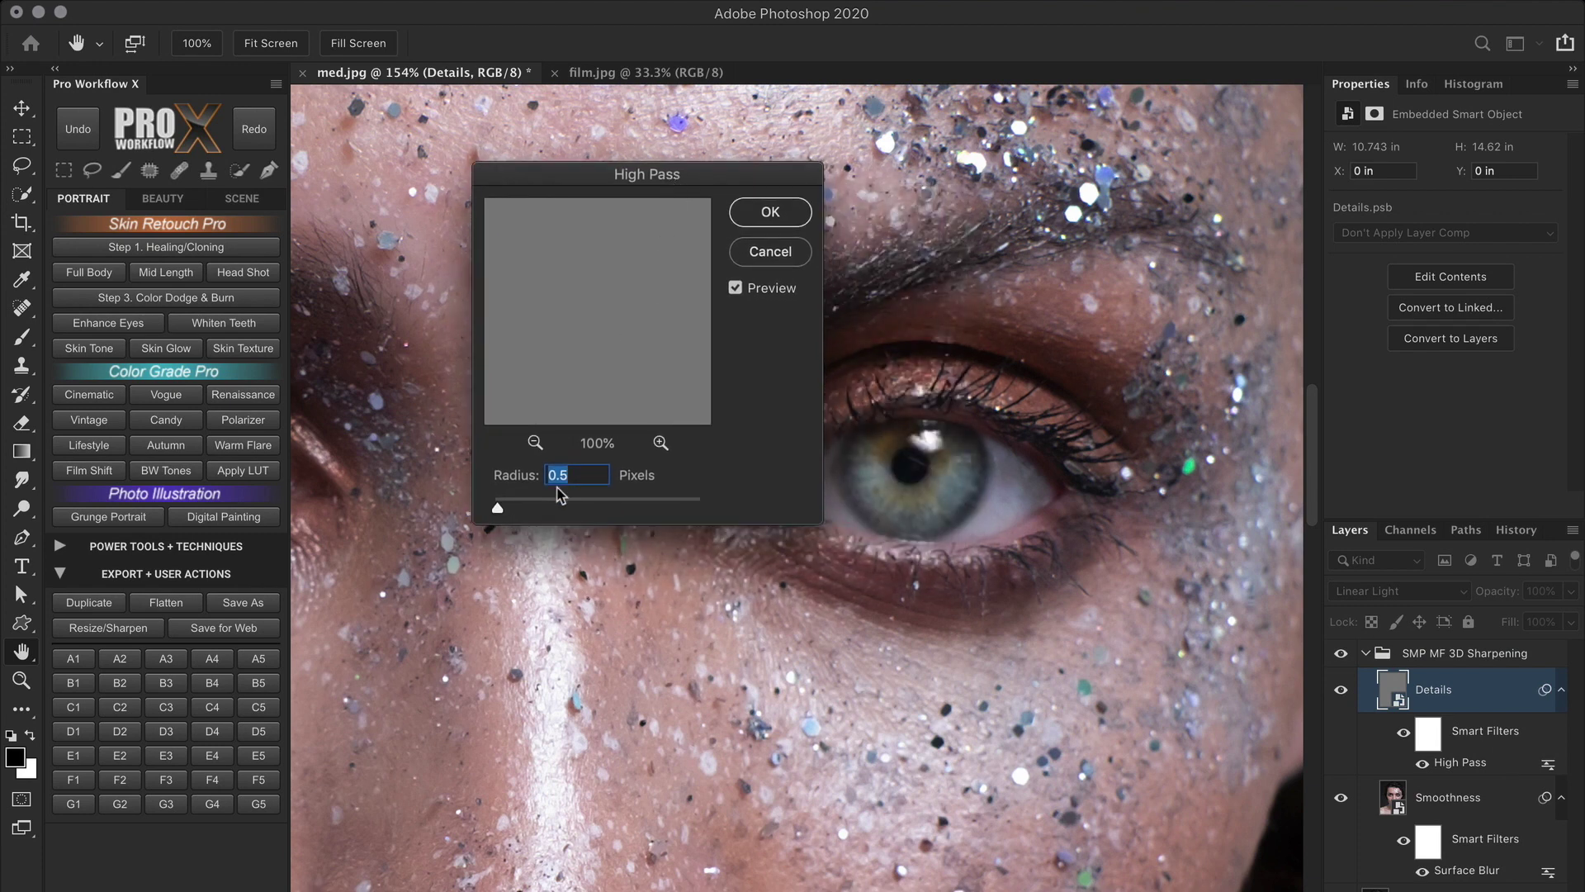
{"action": "left_click_drag", "start_coordinate": [497, 507], "coordinate": [499, 507]}
{"action": "left_click", "coordinate": [769, 212]}
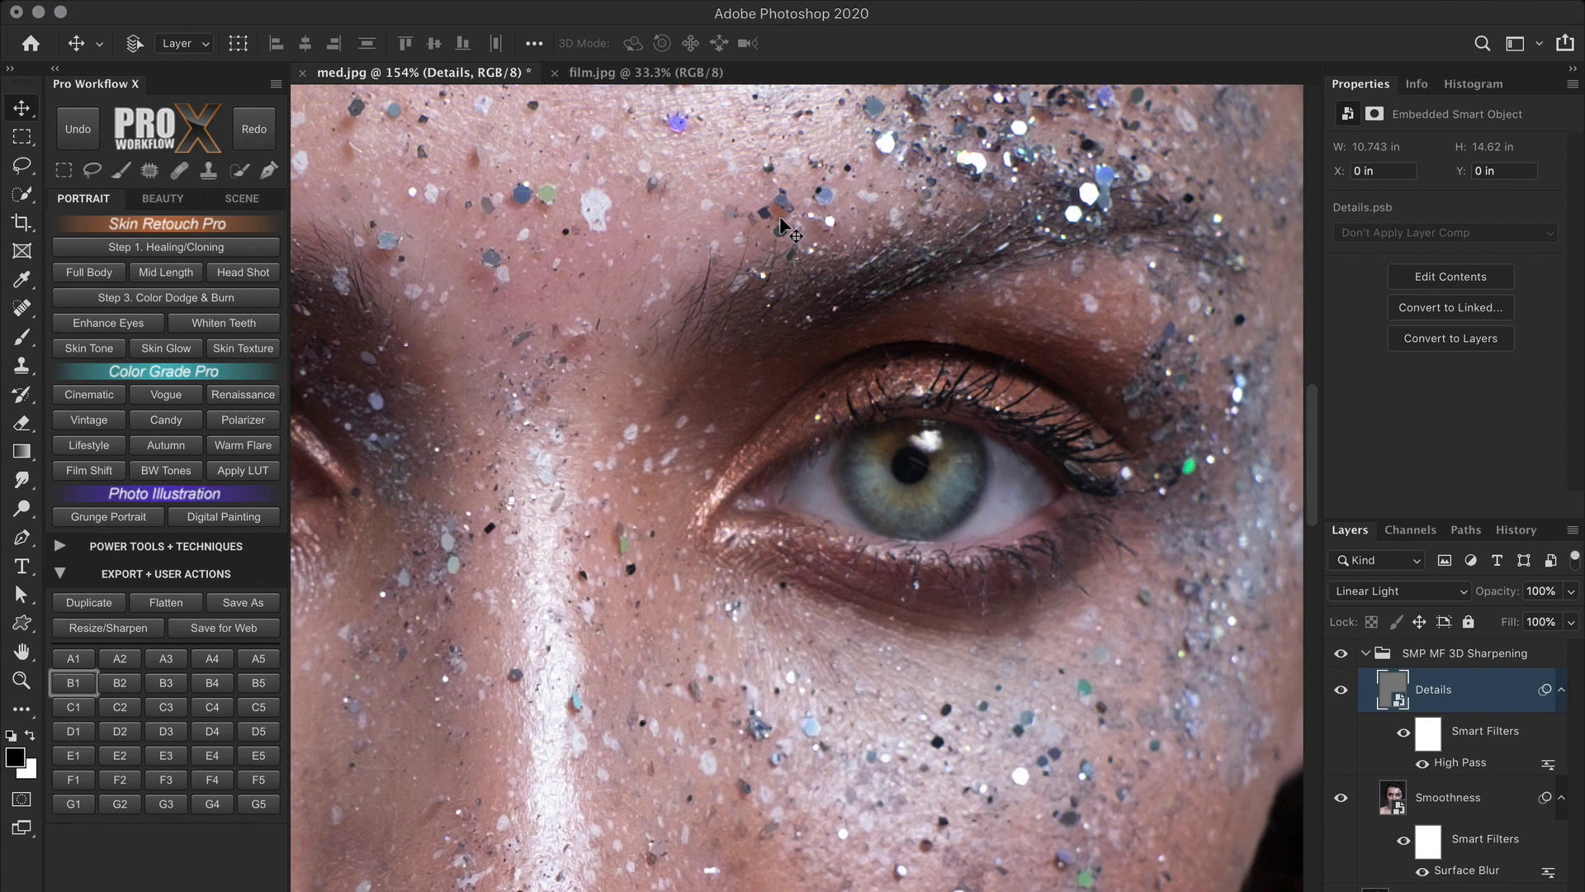
- Lower the Details layer opacity to 21% and centre the view on the eye
{"action": "left_click_drag", "start_coordinate": [1496, 592], "coordinate": [1414, 596]}
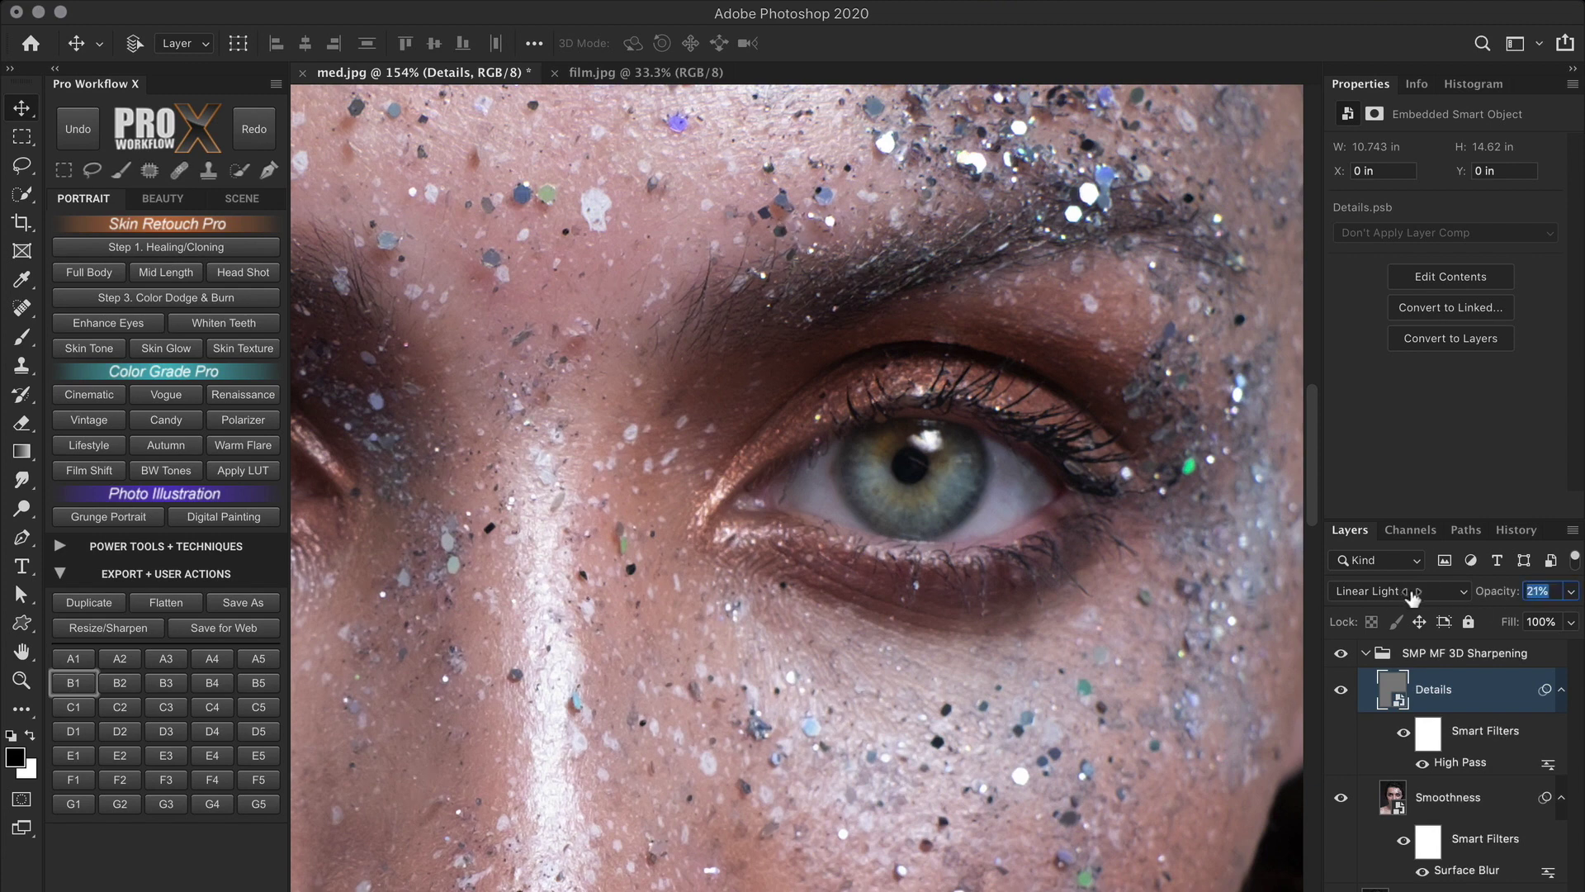
{"action": "left_click", "coordinate": [1493, 796]}
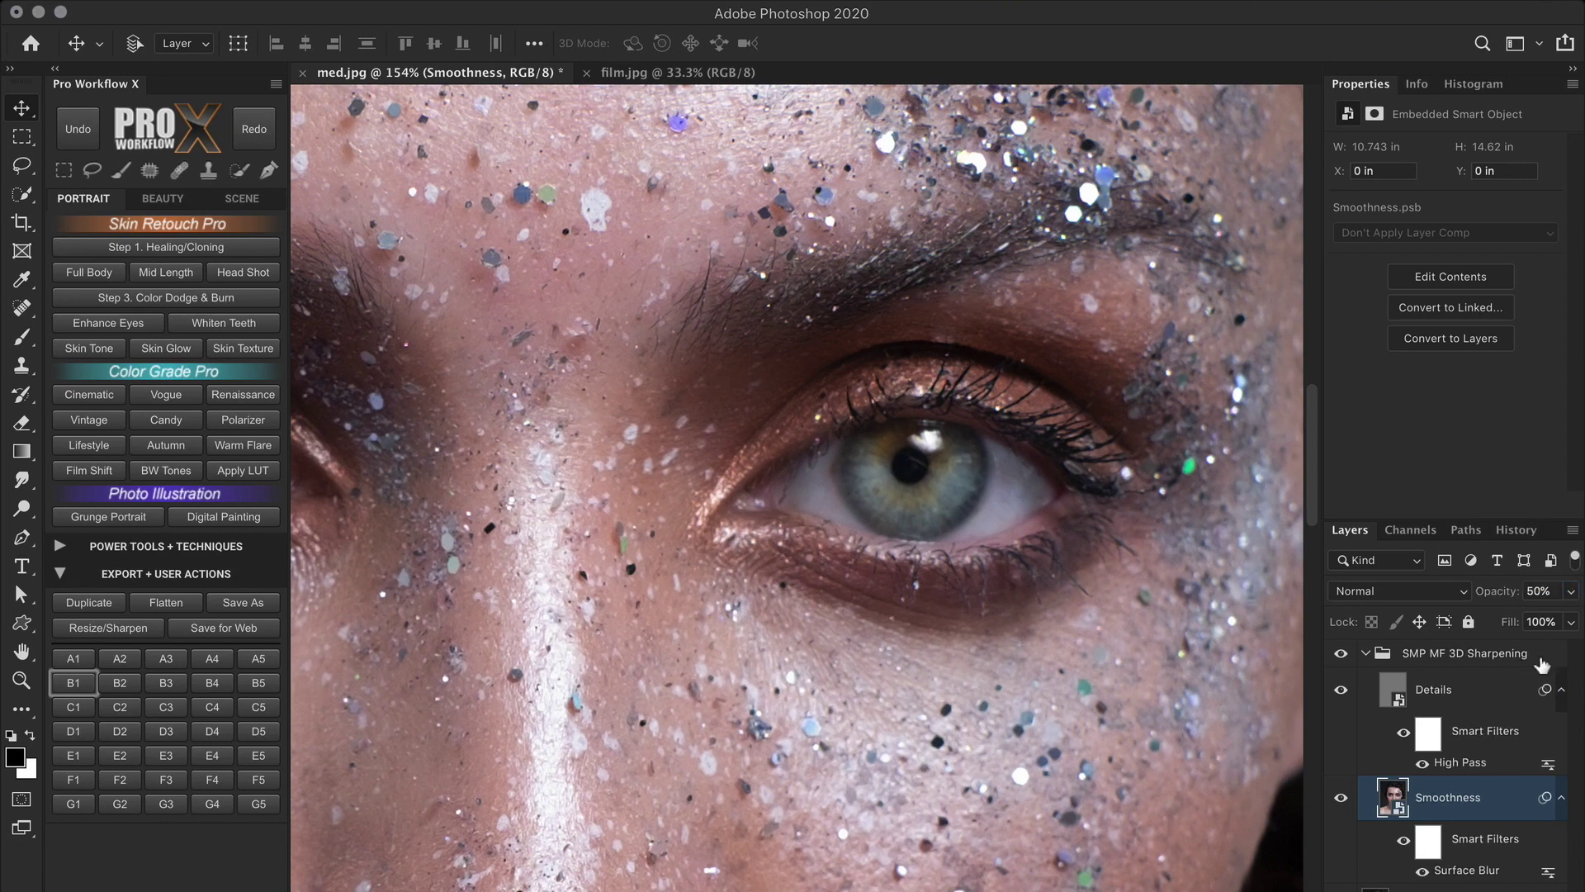
{"action": "left_click", "coordinate": [1542, 661]}
{"action": "left_click_drag", "start_coordinate": [1184, 686], "coordinate": [1090, 404]}
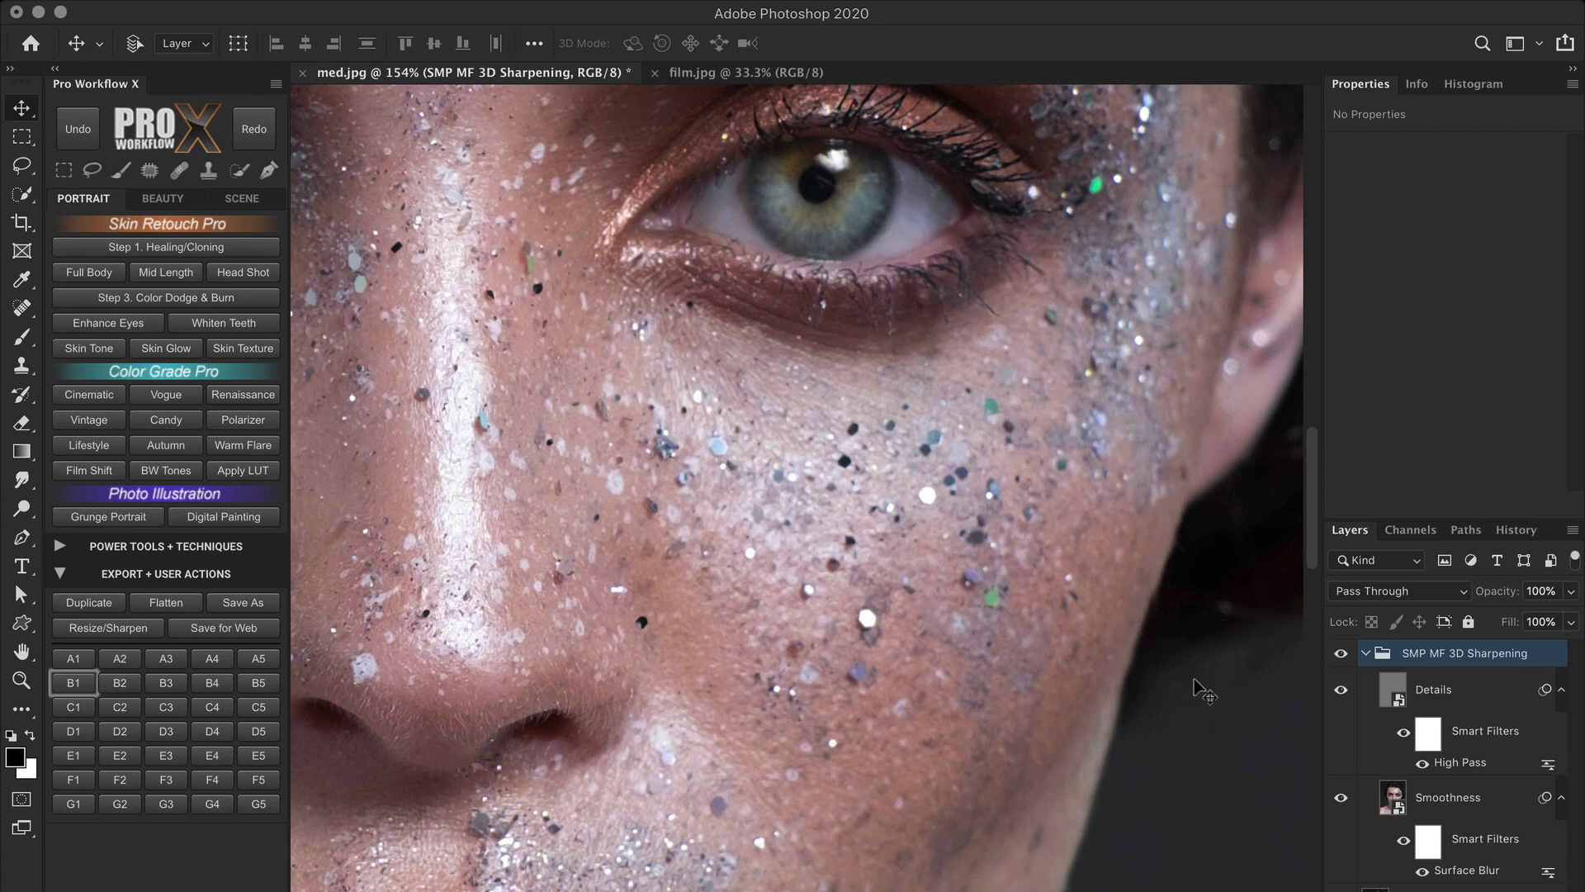
{"action": "left_click_drag", "start_coordinate": [887, 446], "coordinate": [959, 733]}
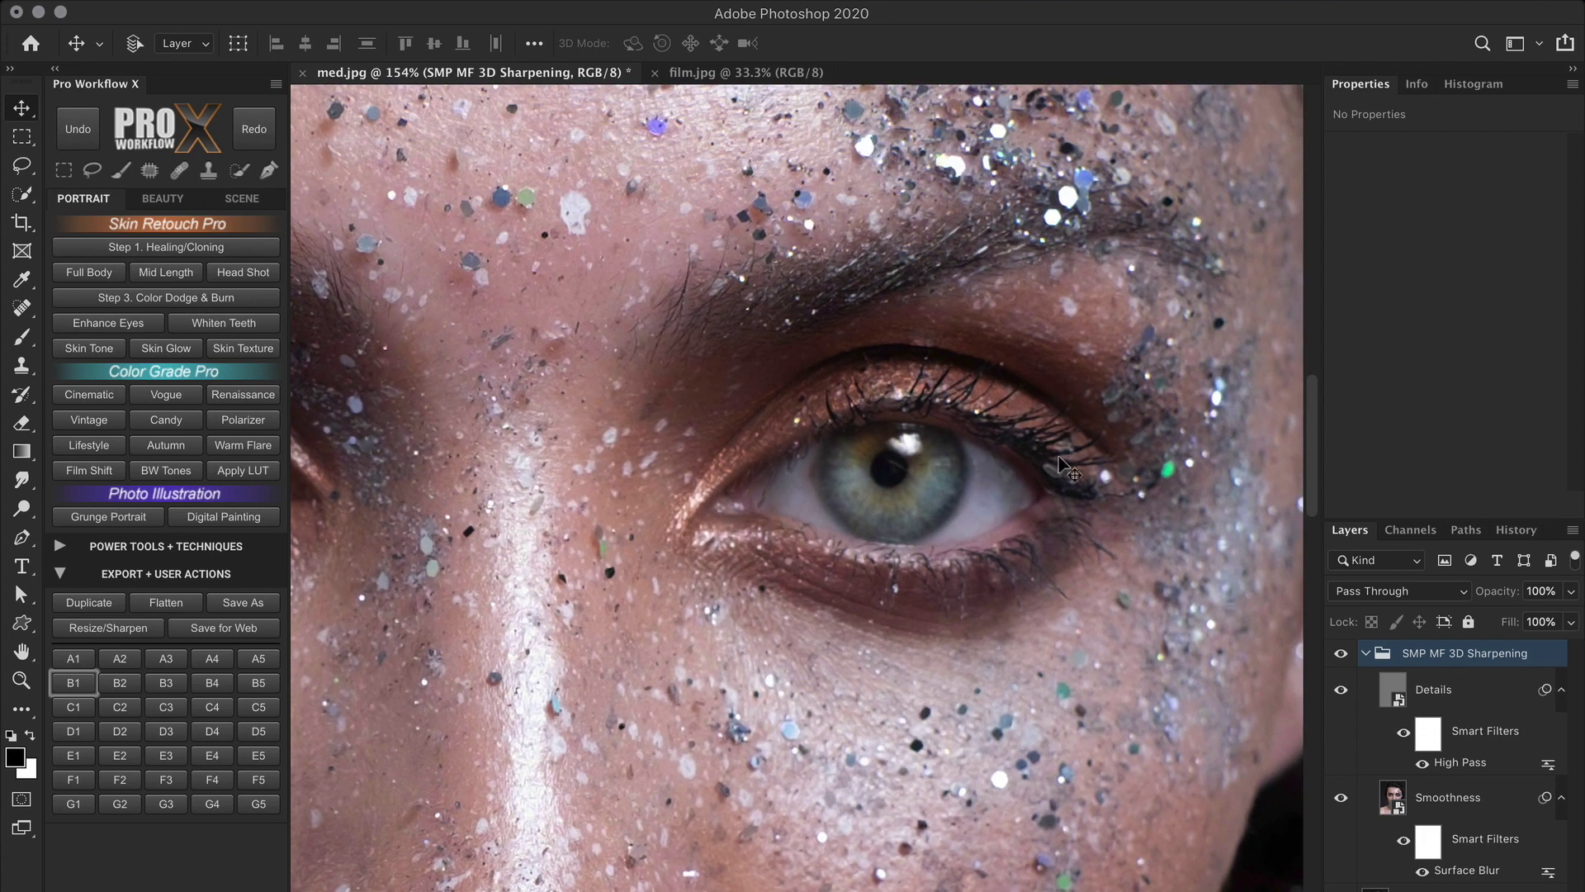
- Compare the face with and without sharpening, then raise Smoothness opacity from 50% to 68%
{"action": "left_click", "coordinate": [1341, 653]}
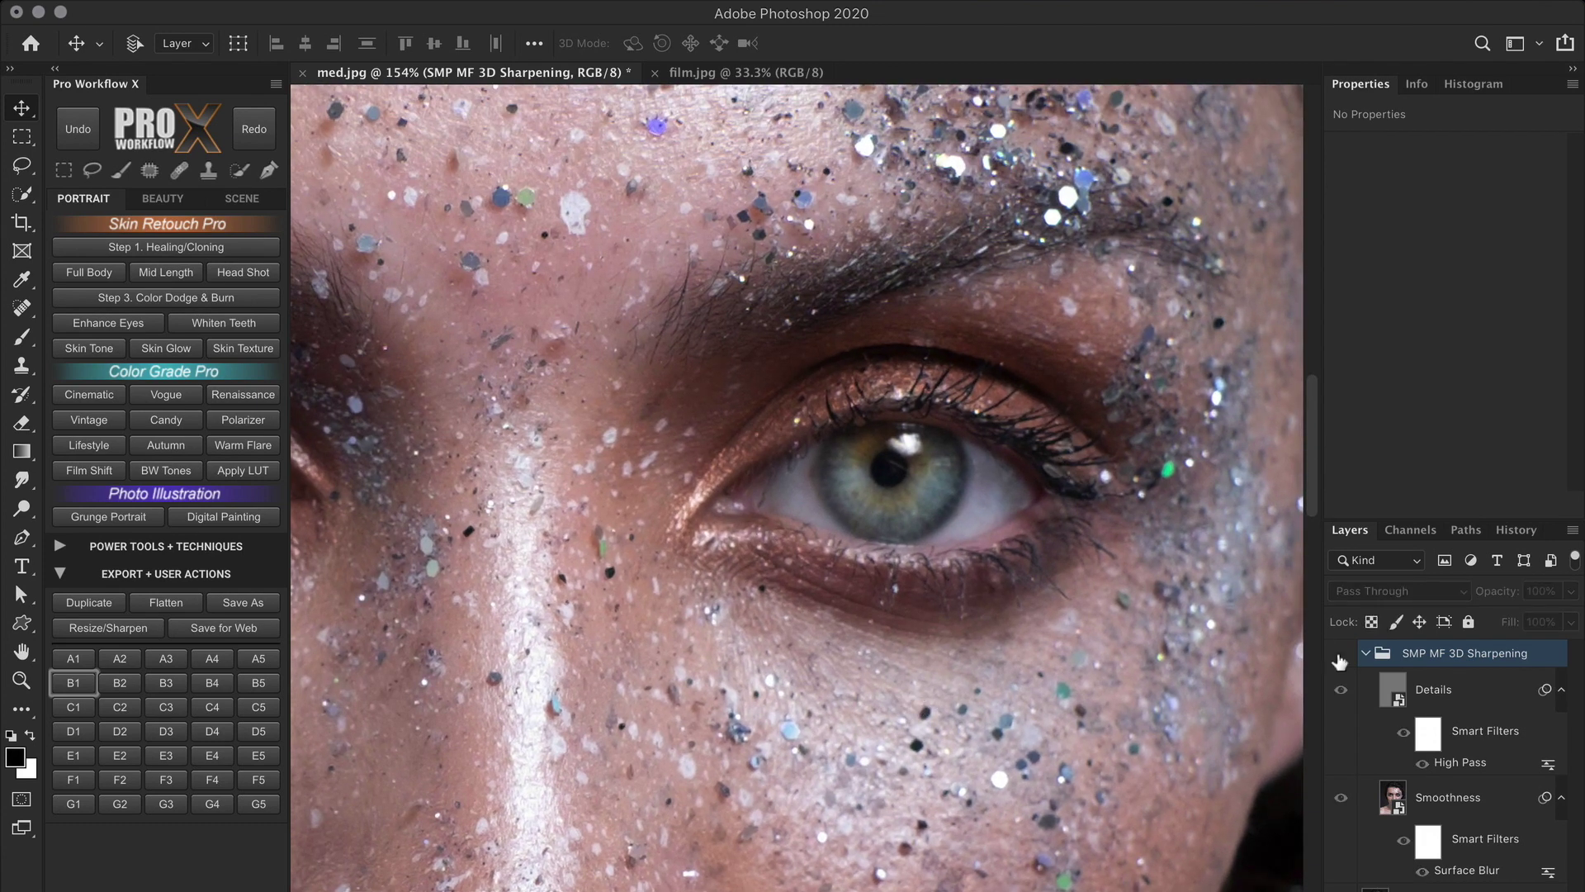
{"action": "left_click", "coordinate": [1341, 654]}
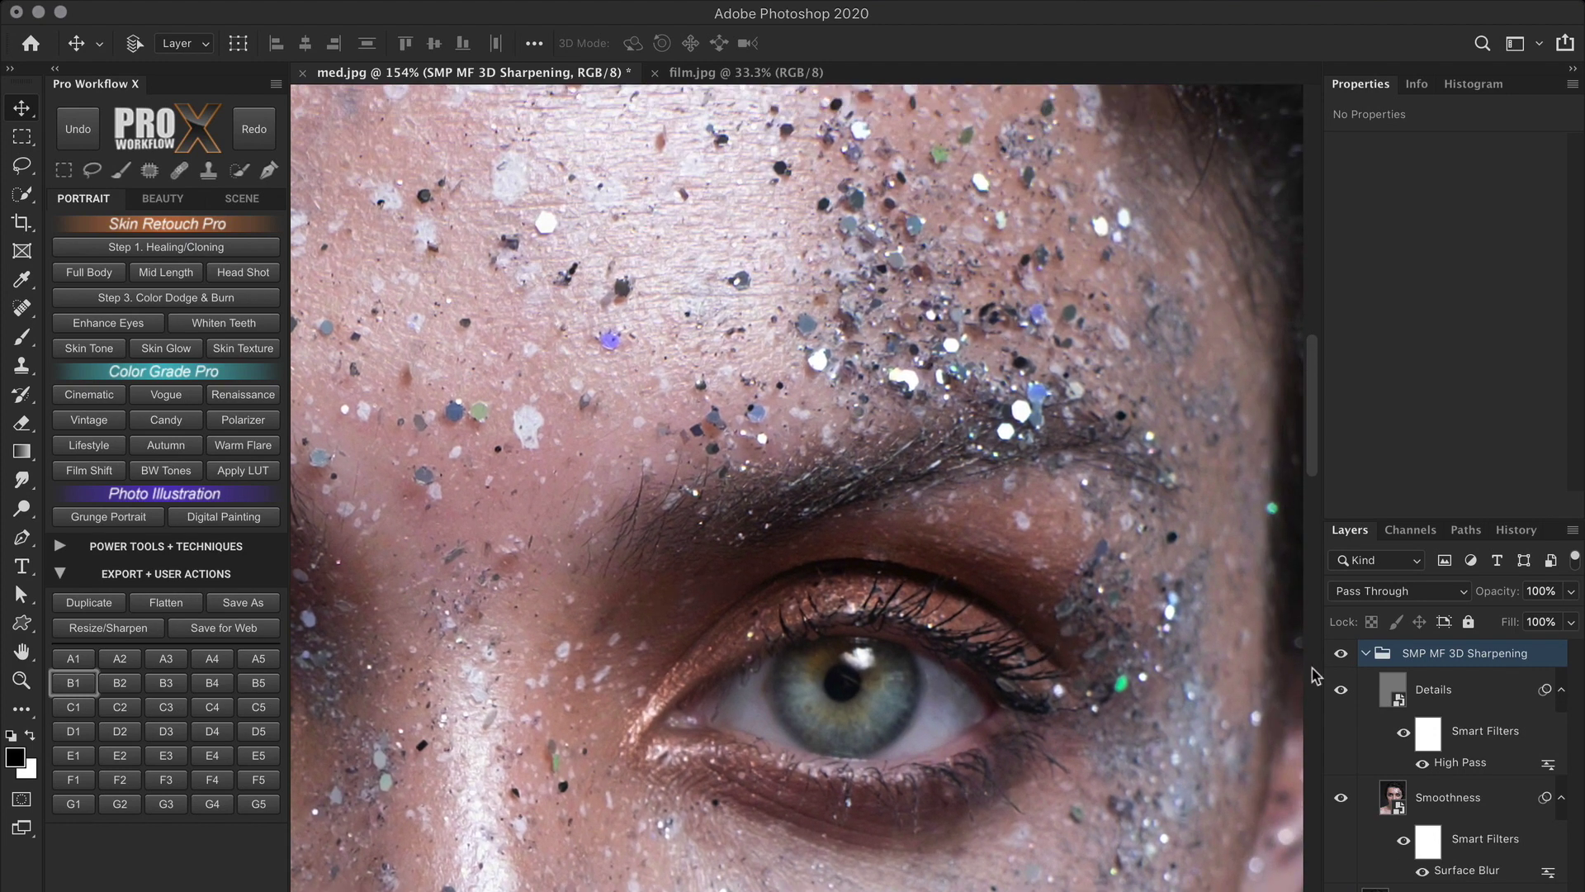
{"action": "left_click", "coordinate": [1341, 654]}
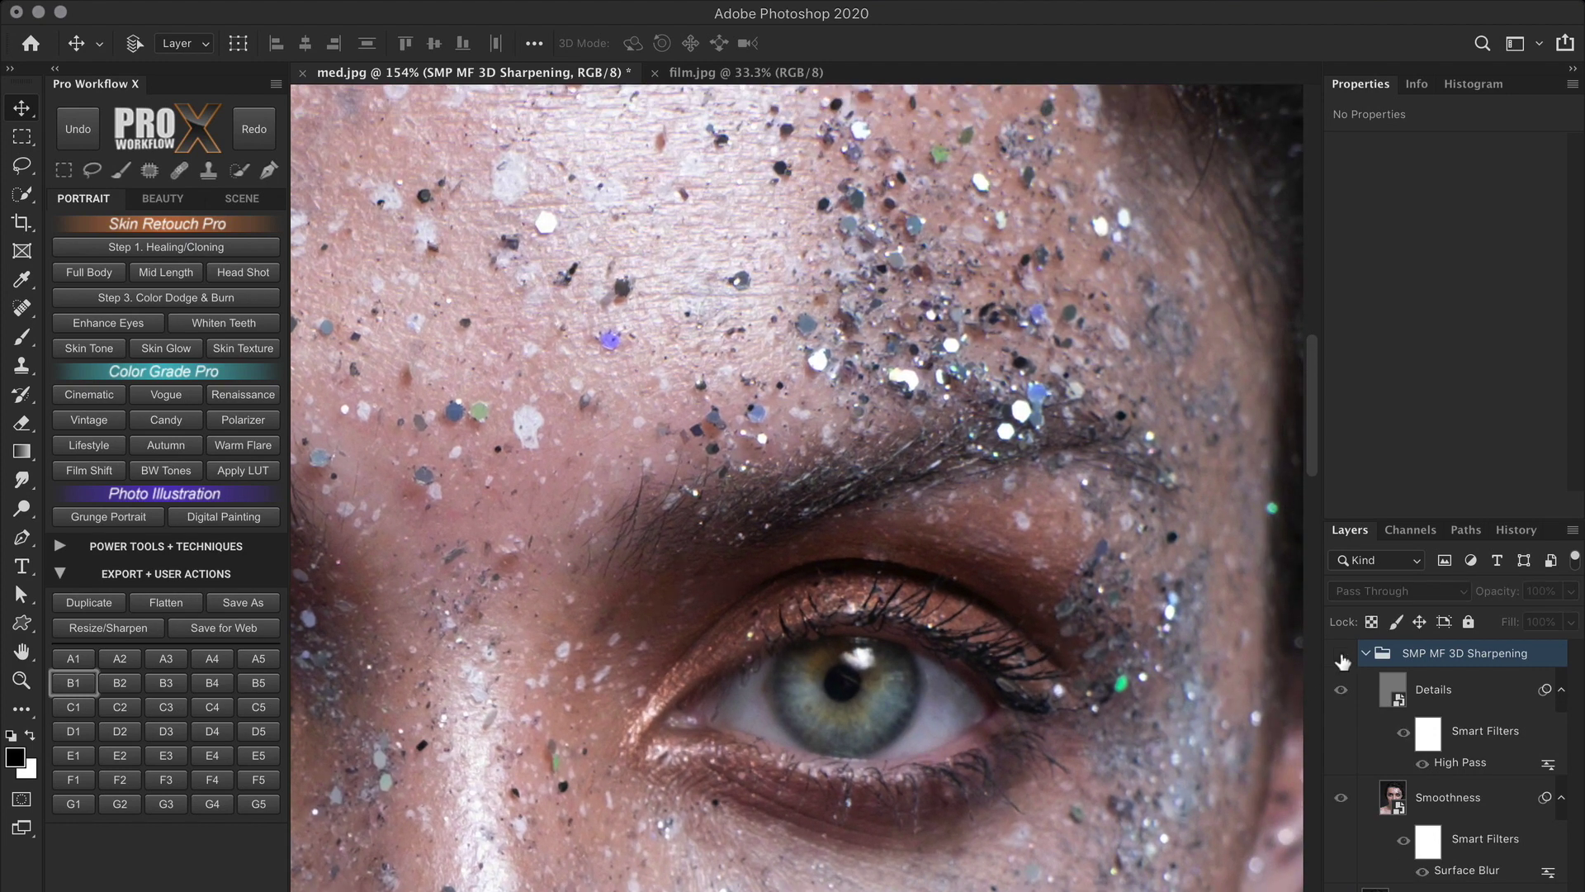
{"action": "left_click", "coordinate": [1341, 653]}
{"action": "left_click", "coordinate": [1341, 653]}
{"action": "scroll", "coordinate": [930, 430], "scroll_direction": "down", "scroll_amount": 15}
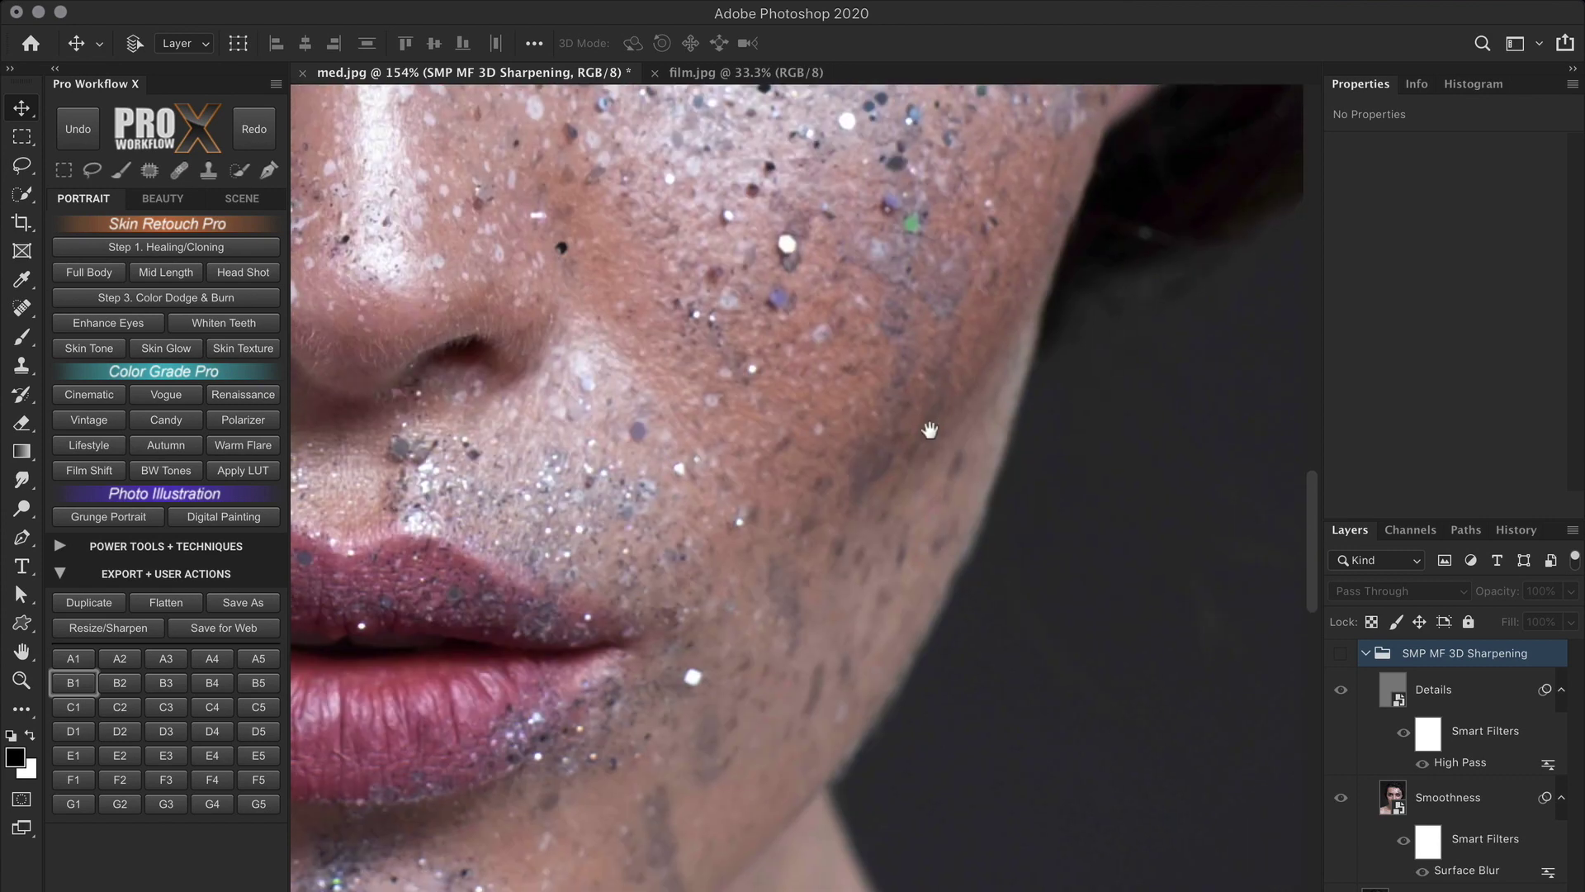
{"action": "left_click_drag", "start_coordinate": [929, 430], "coordinate": [770, 495]}
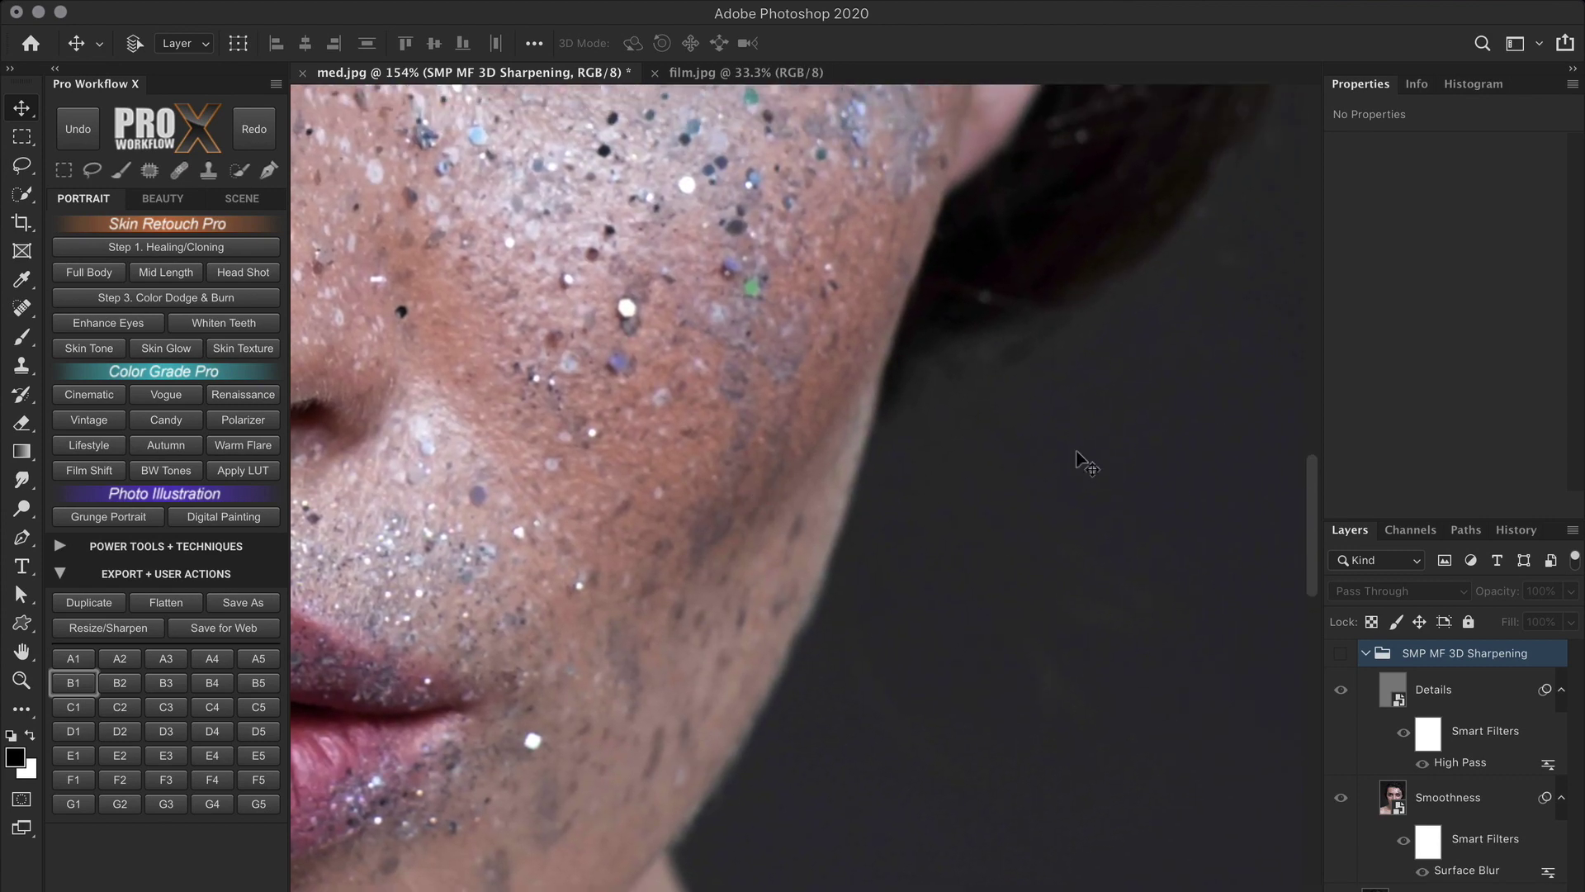
{"action": "left_click", "coordinate": [1341, 654]}
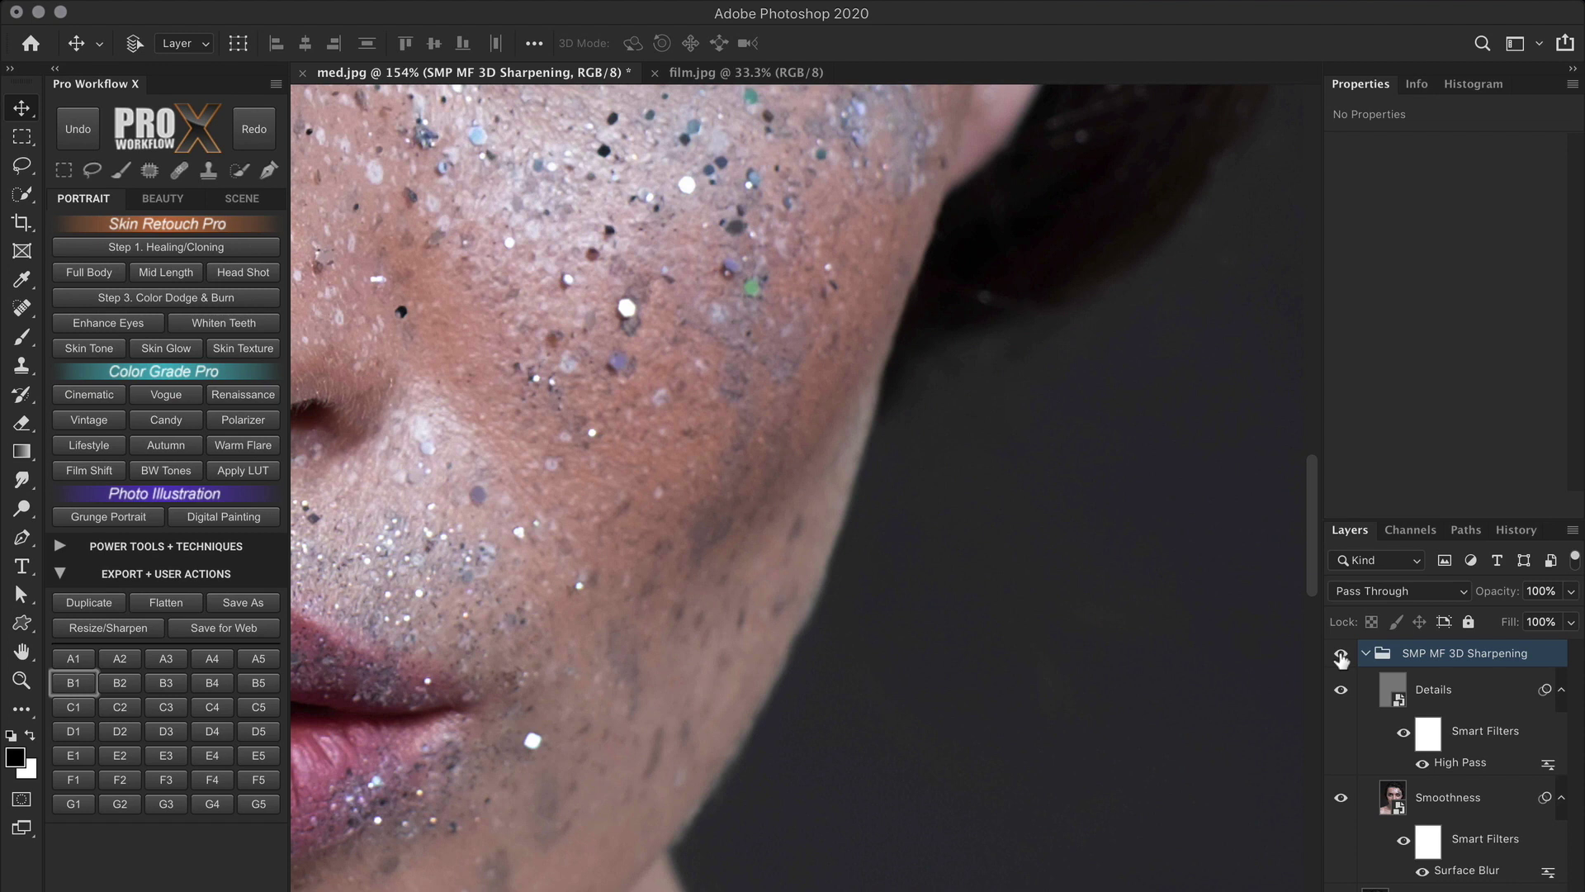
{"action": "left_click", "coordinate": [1495, 808]}
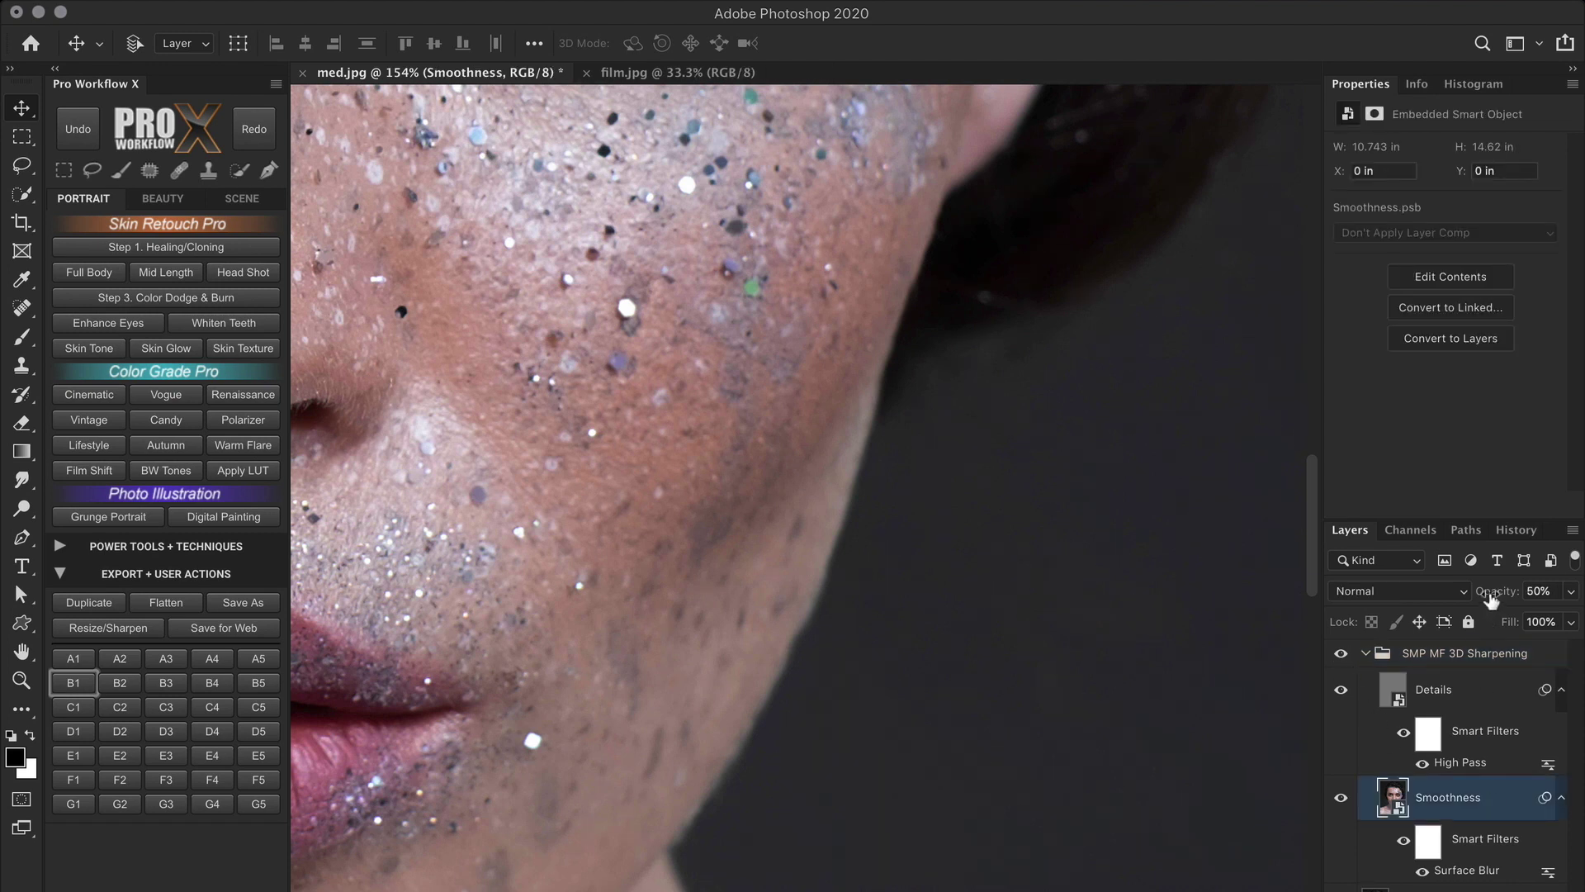
{"action": "left_click_drag", "start_coordinate": [1491, 600], "coordinate": [1511, 600]}
- Toggle the SMP MF 3D Sharpening group off and on to compare before and after
{"action": "left_click", "coordinate": [1339, 655]}
{"action": "left_click", "coordinate": [1339, 655]}
{"action": "left_click", "coordinate": [1339, 654]}
{"action": "left_click", "coordinate": [1339, 655]}
{"action": "left_click", "coordinate": [1340, 655]}
{"action": "left_click", "coordinate": [1340, 655]}
- Try Smoothness opacity at 100% and 42%, settling on 88%
{"action": "left_click_drag", "start_coordinate": [1490, 596], "coordinate": [1577, 592]}
{"action": "key", "text": "super+0"}
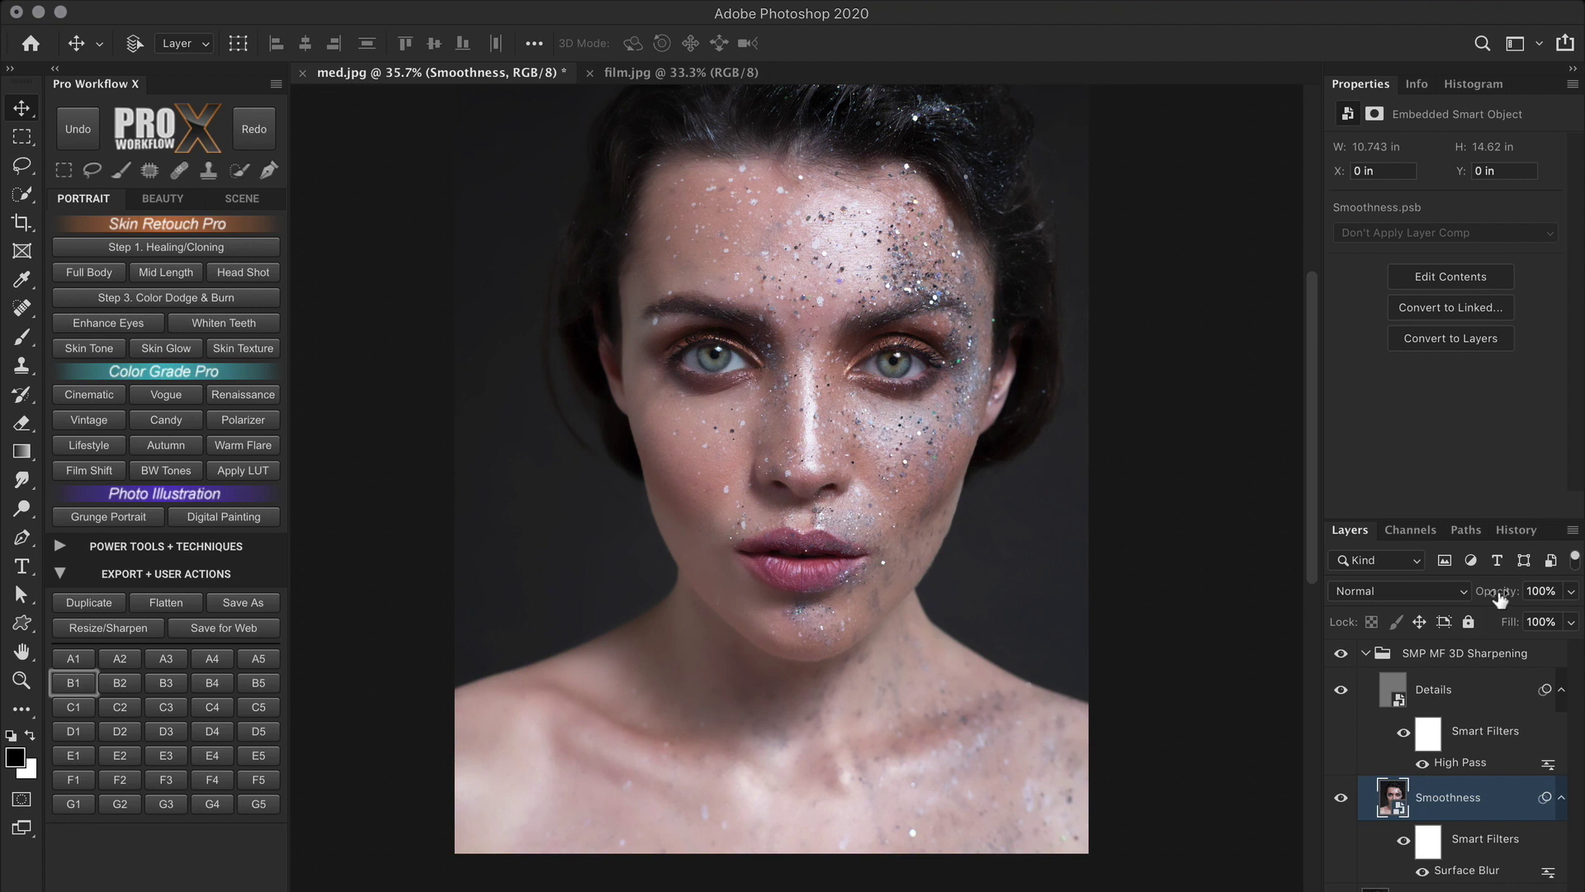
{"action": "left_click_drag", "start_coordinate": [1490, 593], "coordinate": [1435, 595]}
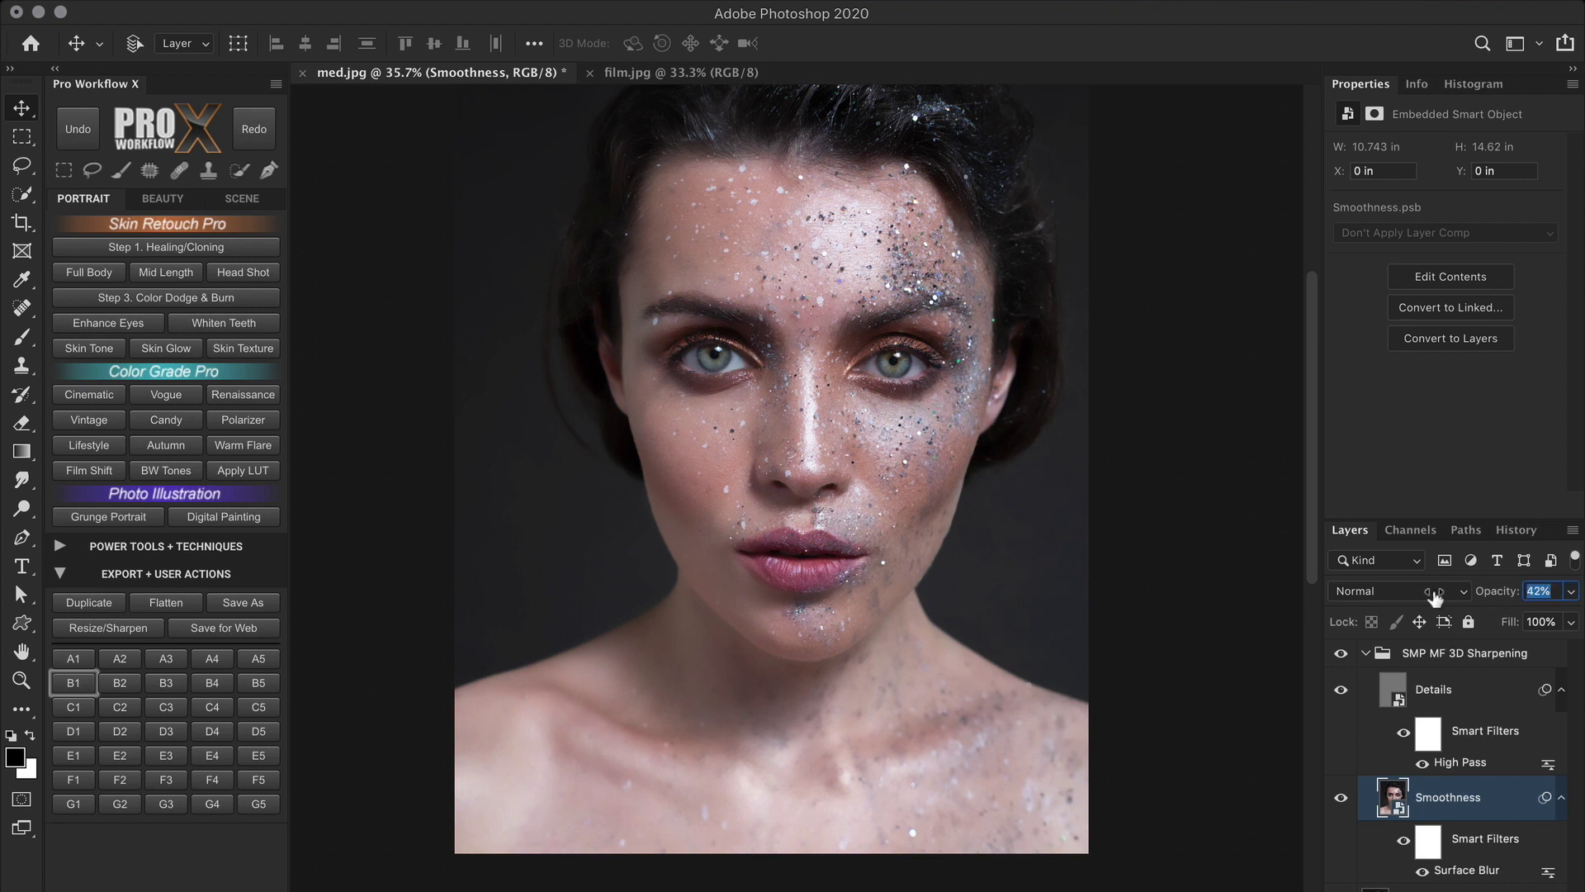
{"action": "left_click_drag", "start_coordinate": [1435, 596], "coordinate": [1487, 599]}
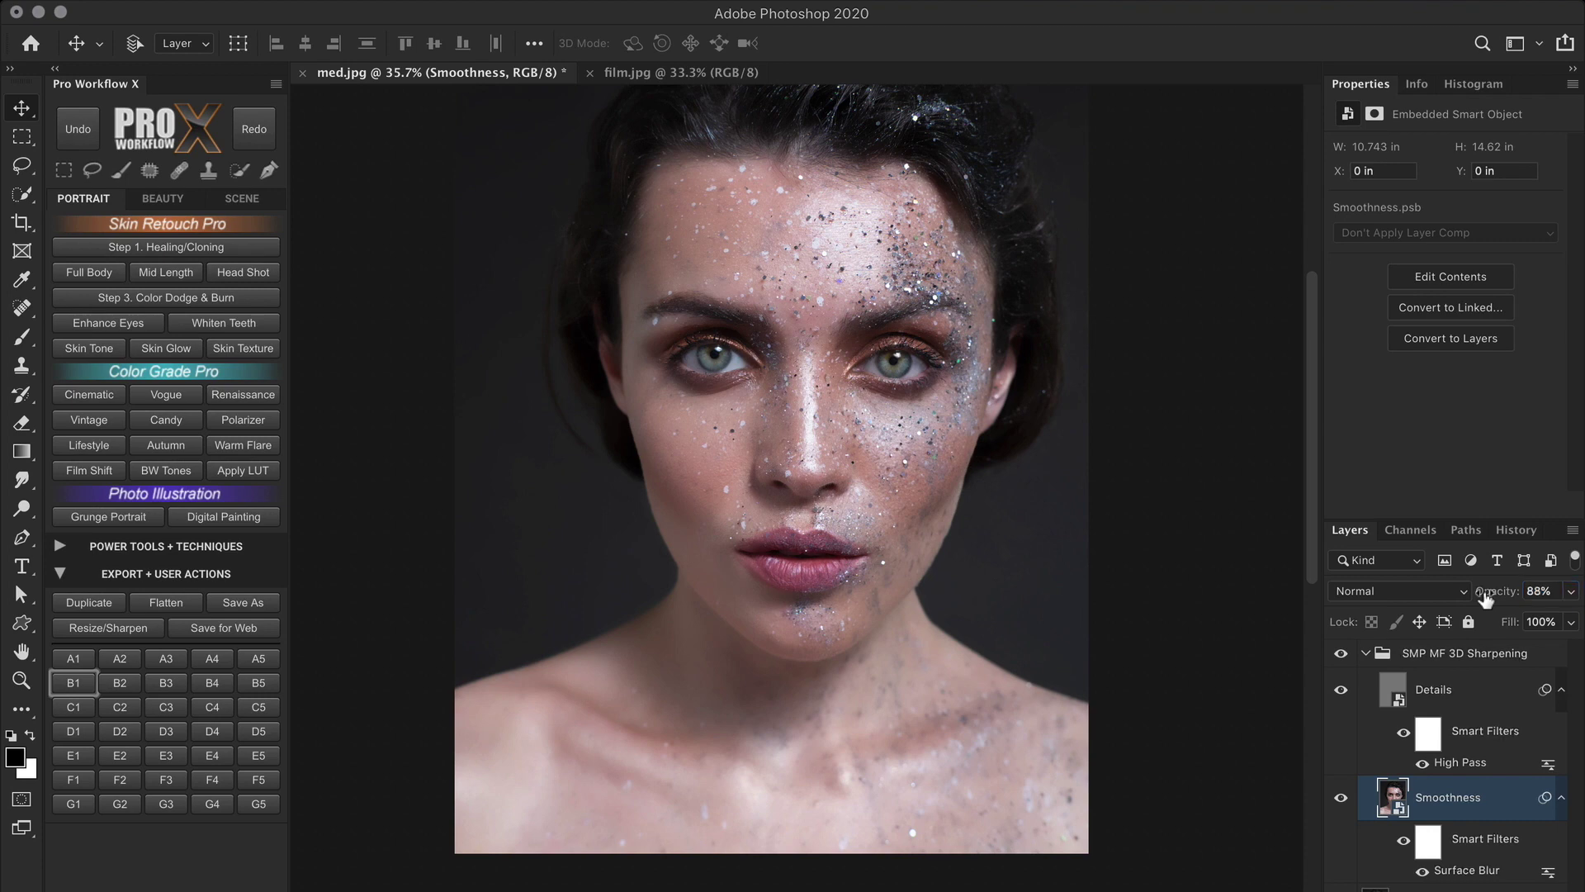
- Zoom in on the eye, compare the sharpening on and off, then bring film.jpg forward
{"action": "left_click", "coordinate": [1017, 461], "text": "super"}
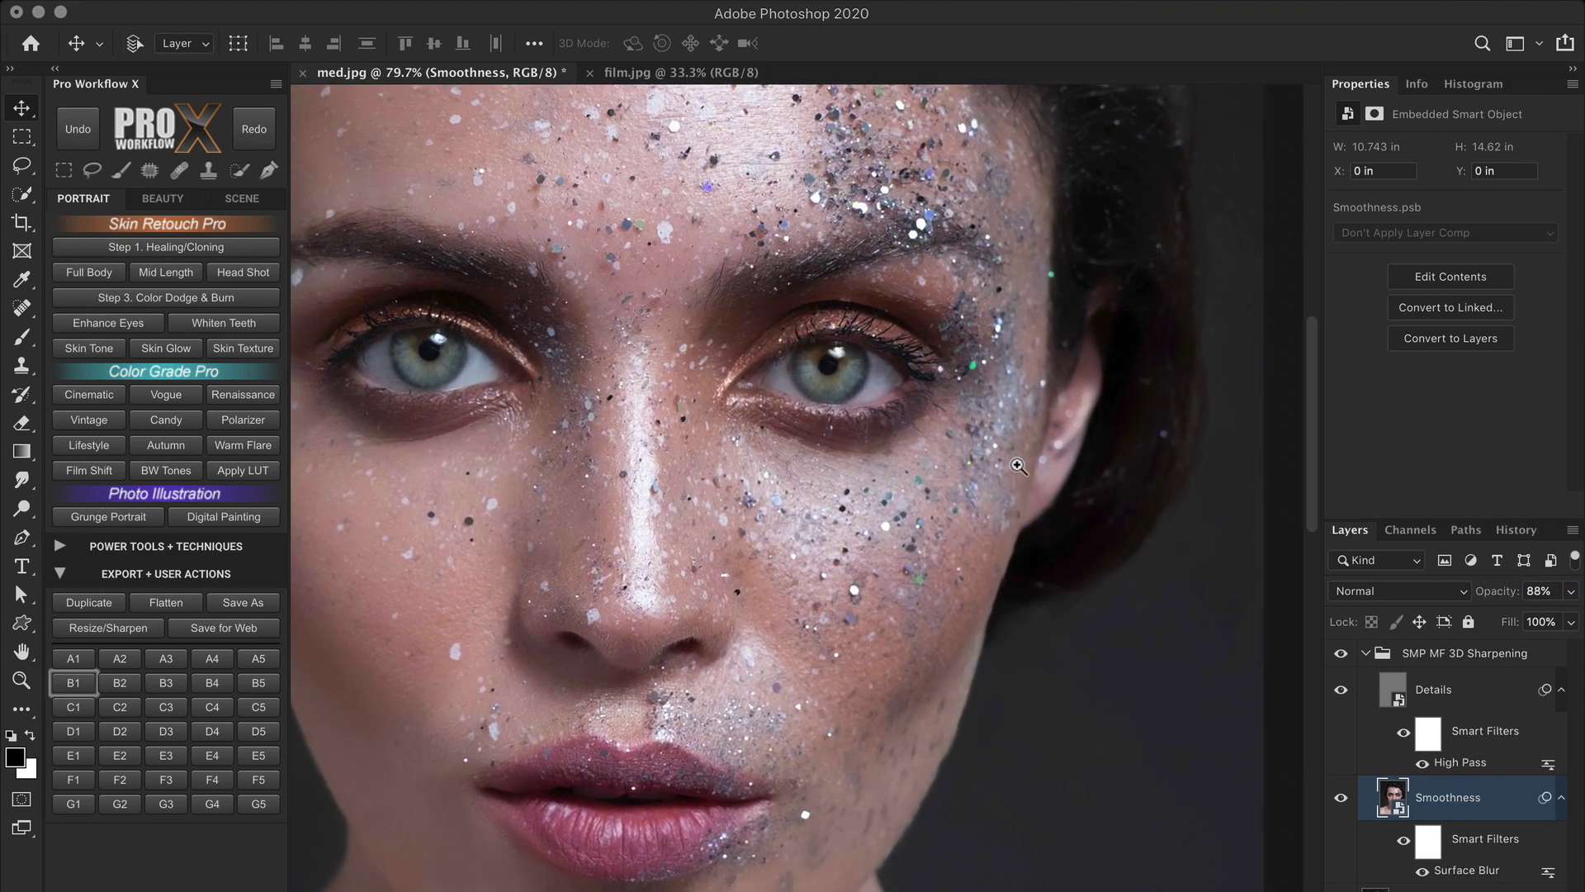
{"action": "left_click", "coordinate": [1341, 653]}
{"action": "left_click", "coordinate": [956, 479], "text": "super"}
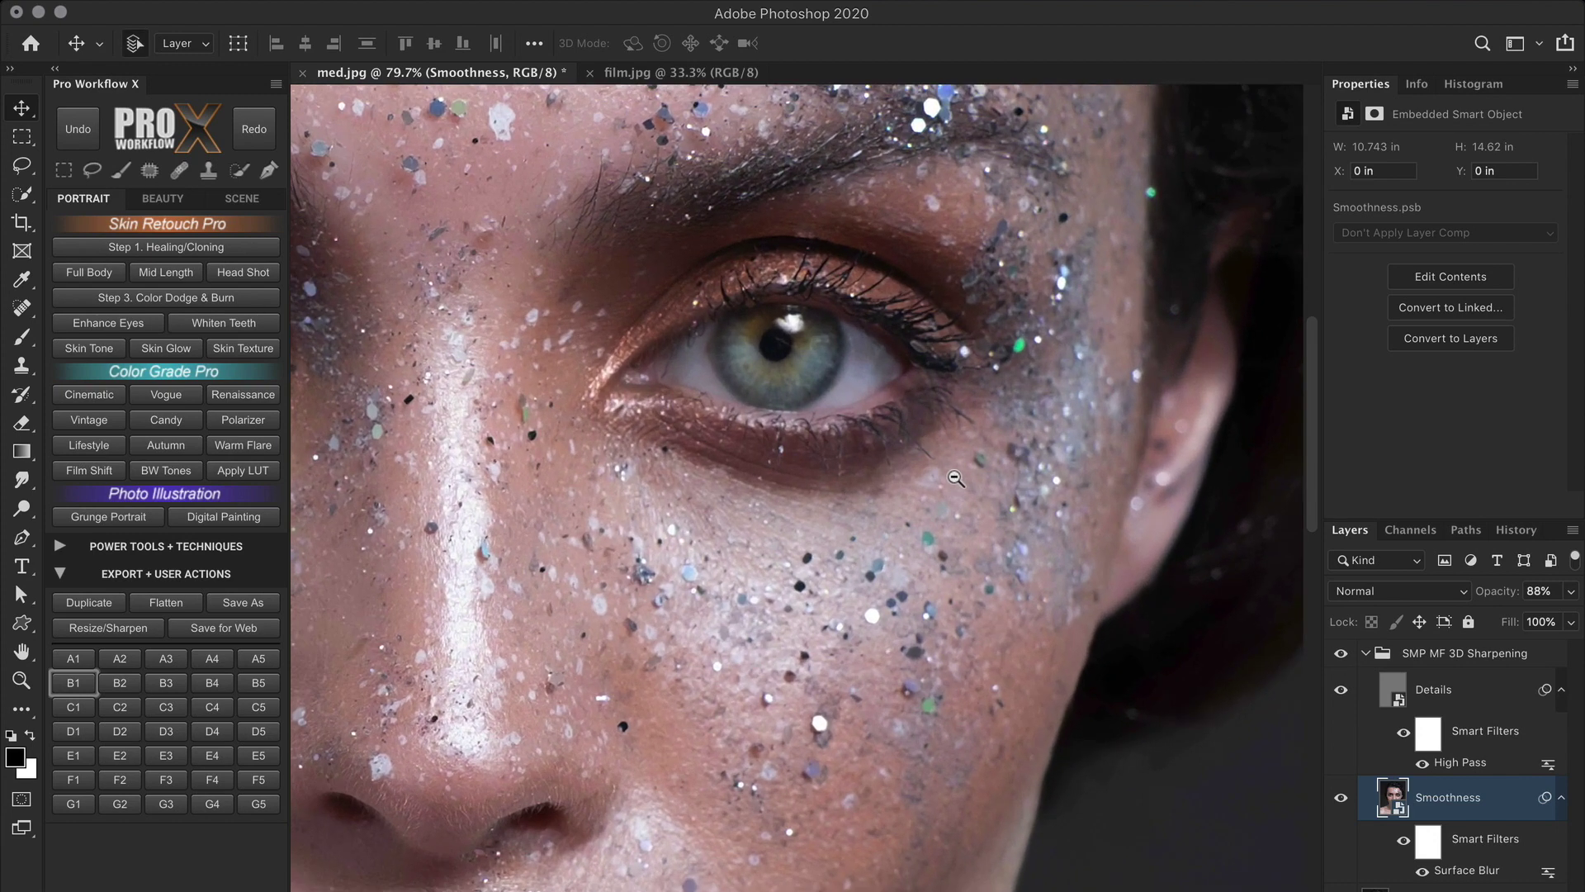
{"action": "left_click", "coordinate": [1341, 653]}
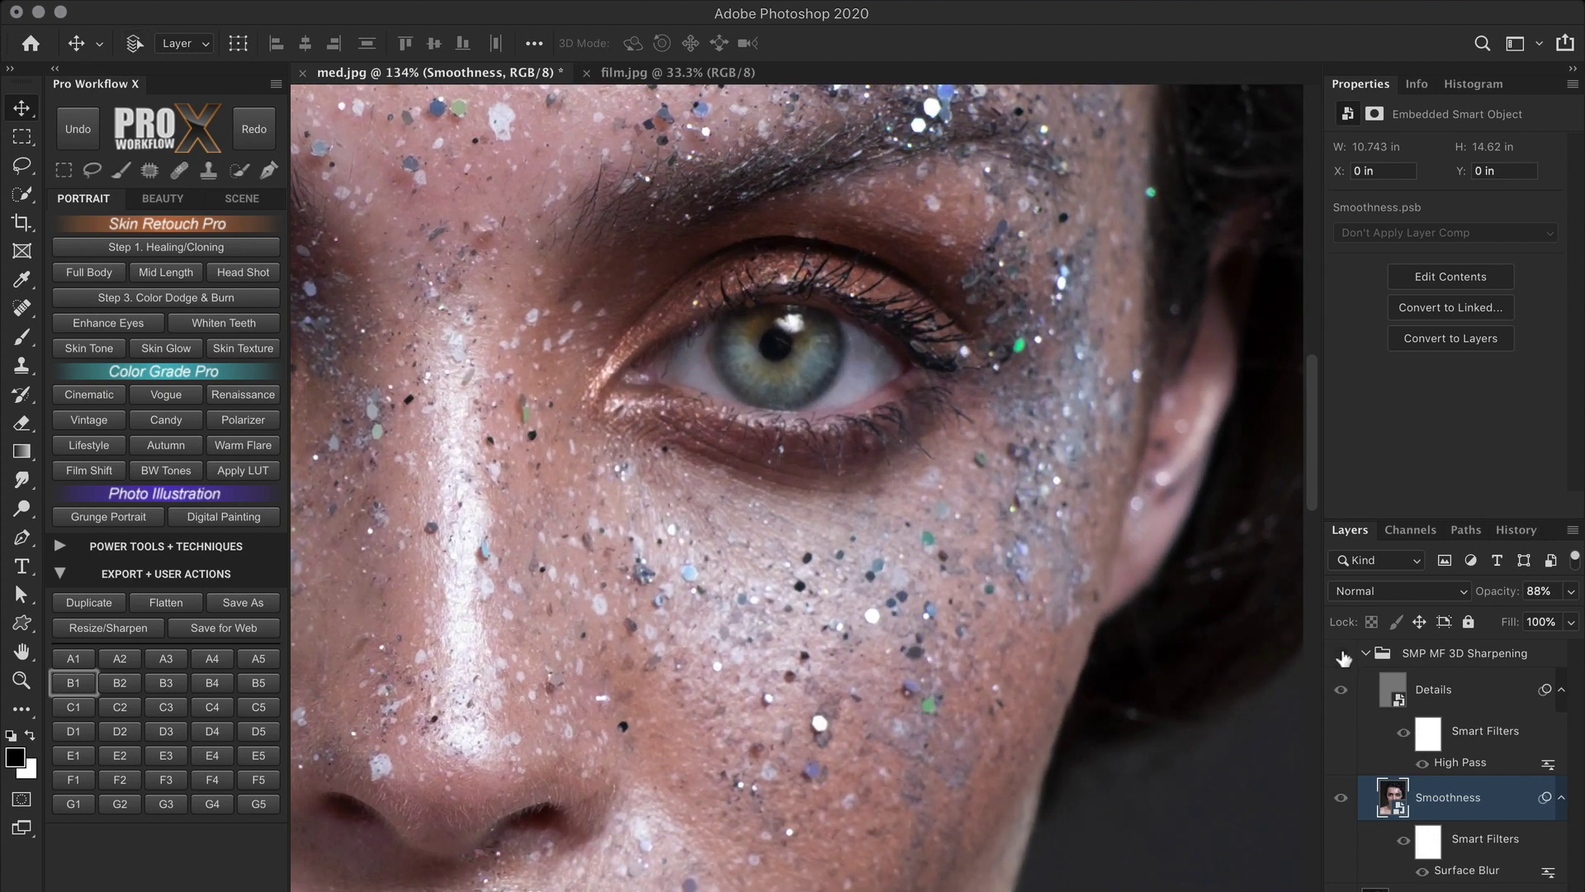
{"action": "left_click", "coordinate": [1341, 653]}
{"action": "left_click", "coordinate": [1341, 653]}
{"action": "left_click", "coordinate": [1341, 653]}
{"action": "left_click", "coordinate": [692, 73]}
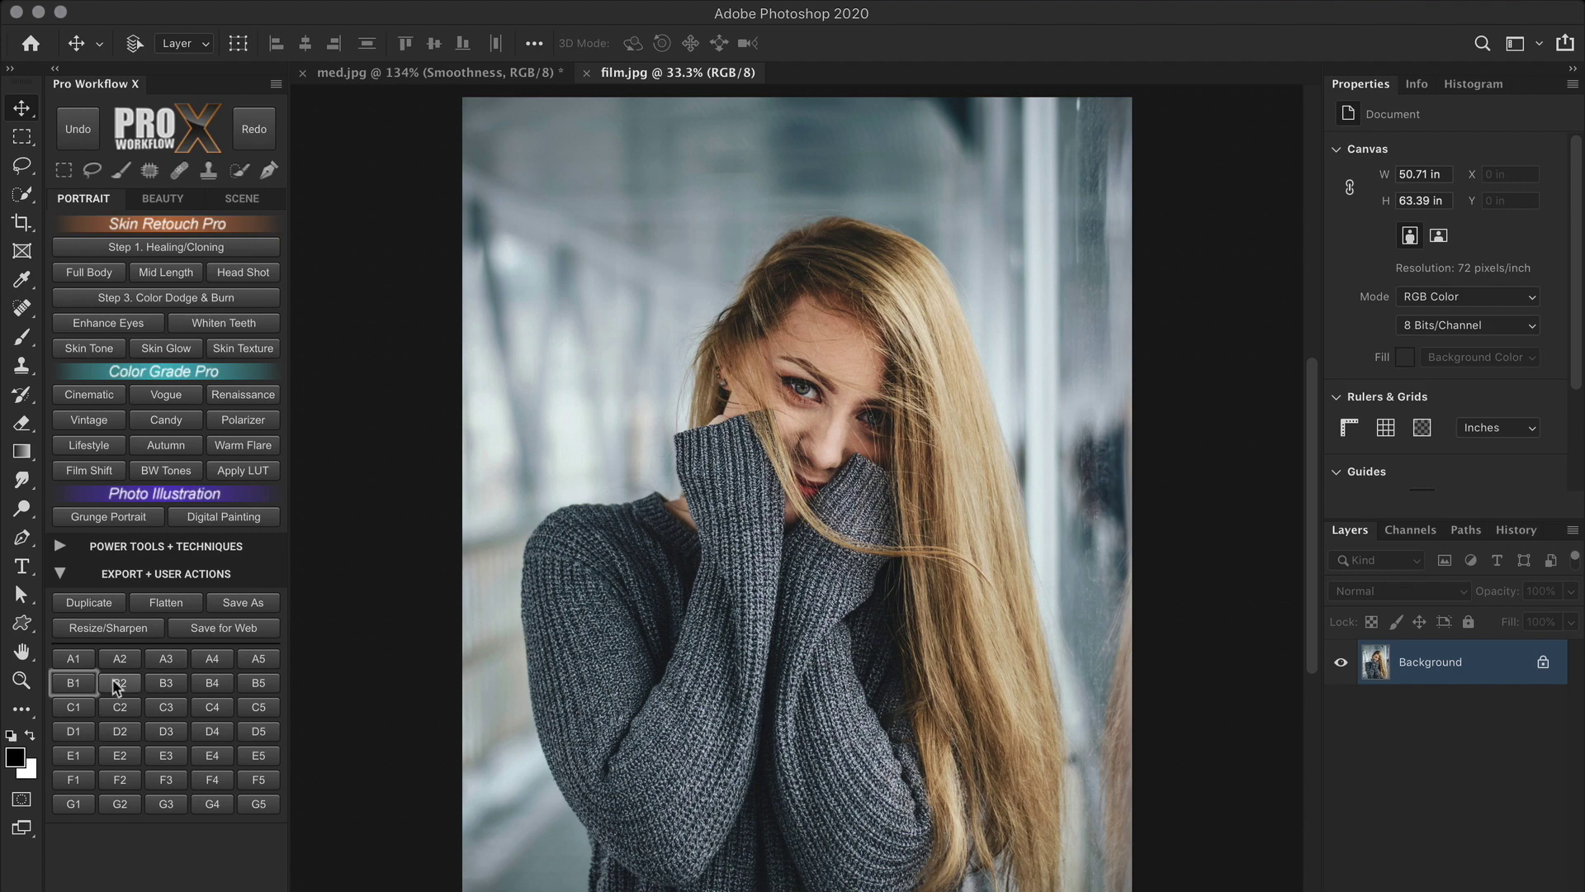
- Run the SMP MF 3D Sharpening action on film.jpg and dismiss its finishing tip
{"action": "left_click", "coordinate": [89, 687]}
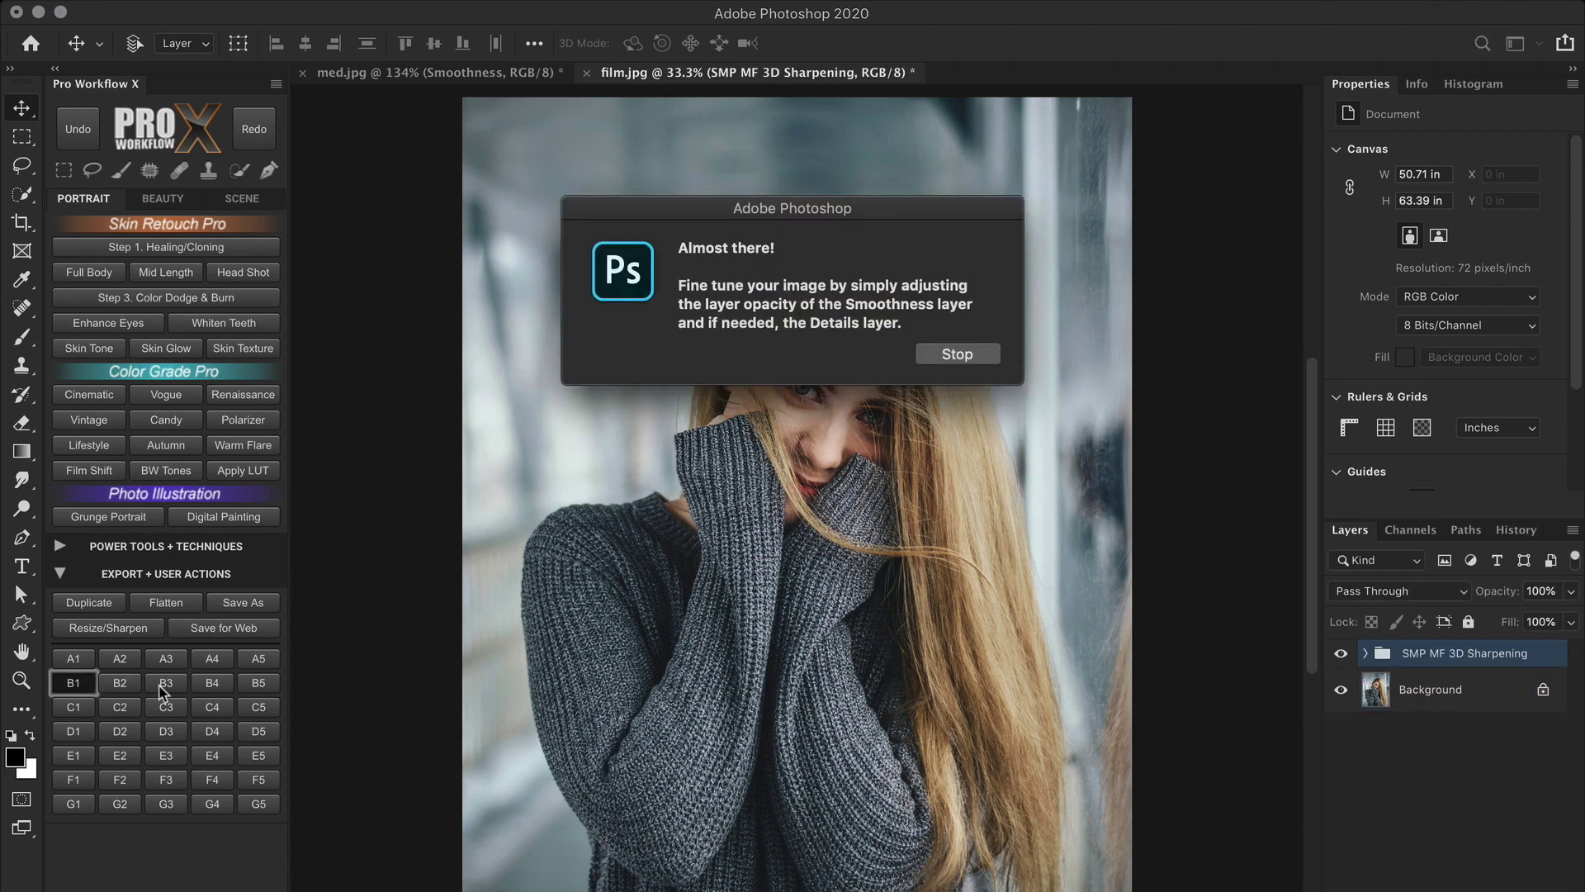
{"action": "left_click", "coordinate": [987, 358]}
{"action": "scroll", "coordinate": [993, 308], "scroll_direction": "up", "scroll_amount": 5}
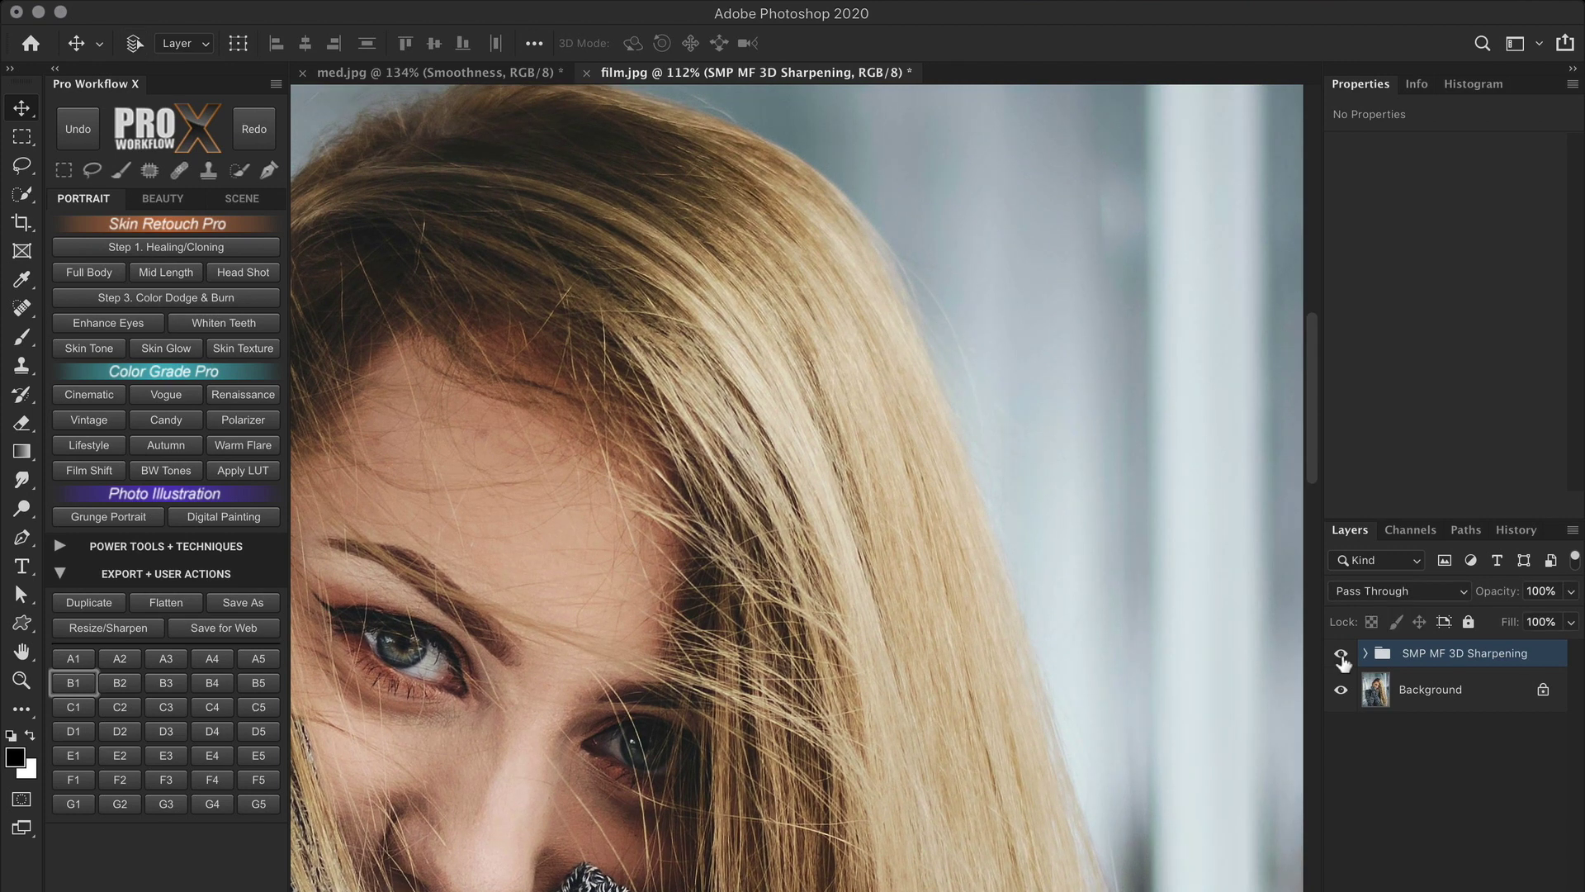
{"action": "left_click_drag", "start_coordinate": [853, 354], "coordinate": [874, 796]}
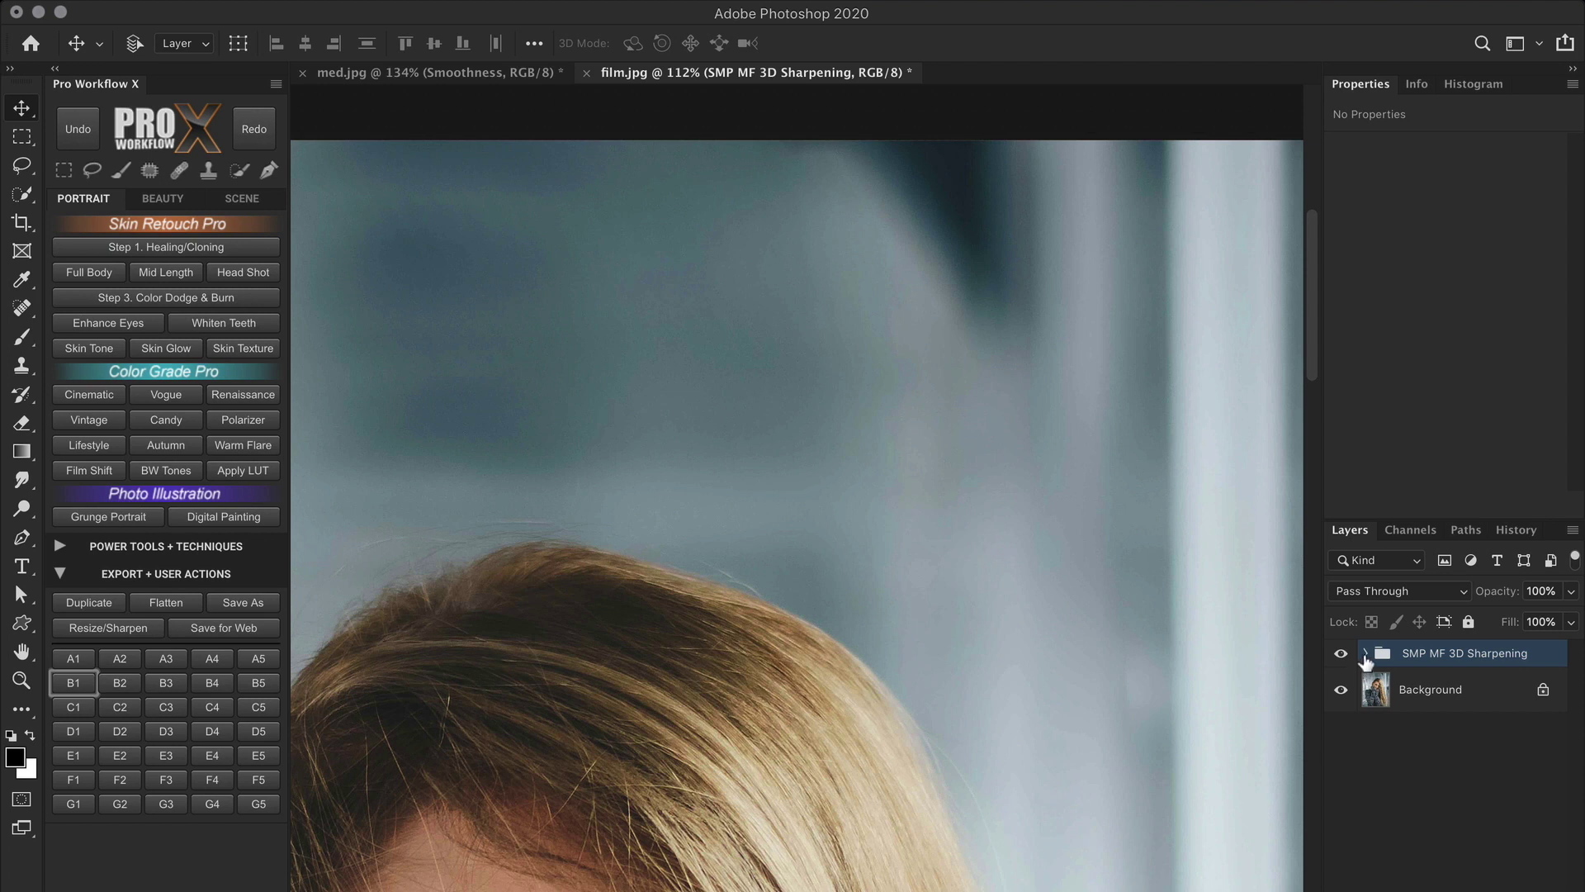
- Set the Smoothness layer's opacity to 100%
{"action": "left_click", "coordinate": [1365, 653]}
{"action": "left_click", "coordinate": [1481, 797]}
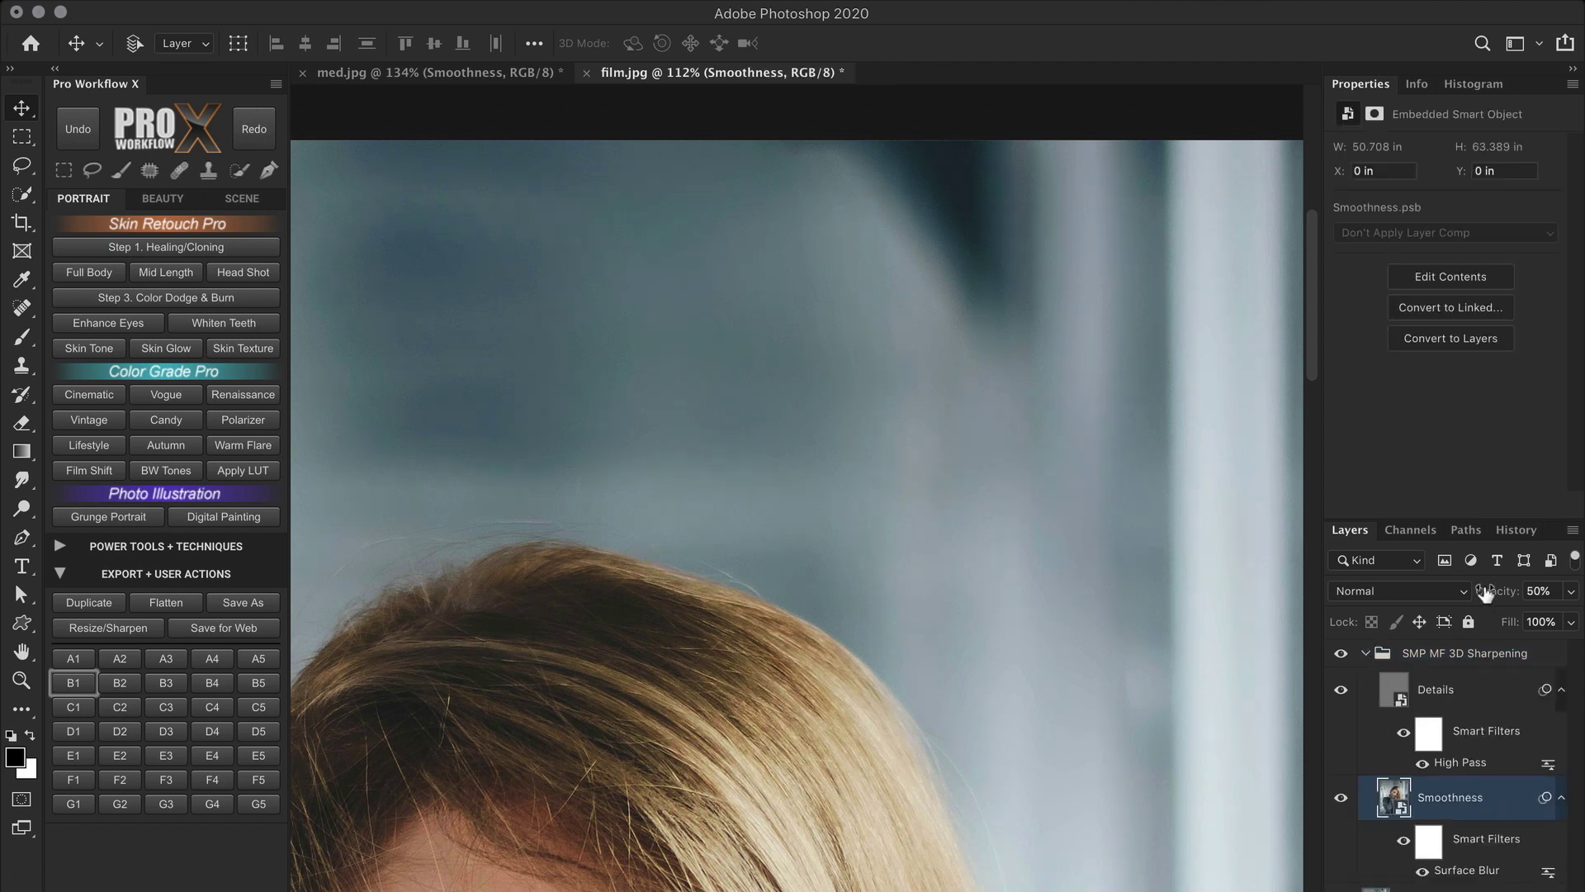
{"action": "left_click", "coordinate": [1535, 592]}
{"action": "type", "text": "100"}
- Compare the sharpening on and off across the whole face, then collapse the group
{"action": "left_click", "coordinate": [1341, 653]}
{"action": "left_click", "coordinate": [1341, 653]}
{"action": "scroll", "coordinate": [895, 683], "scroll_direction": "down", "scroll_amount": 5}
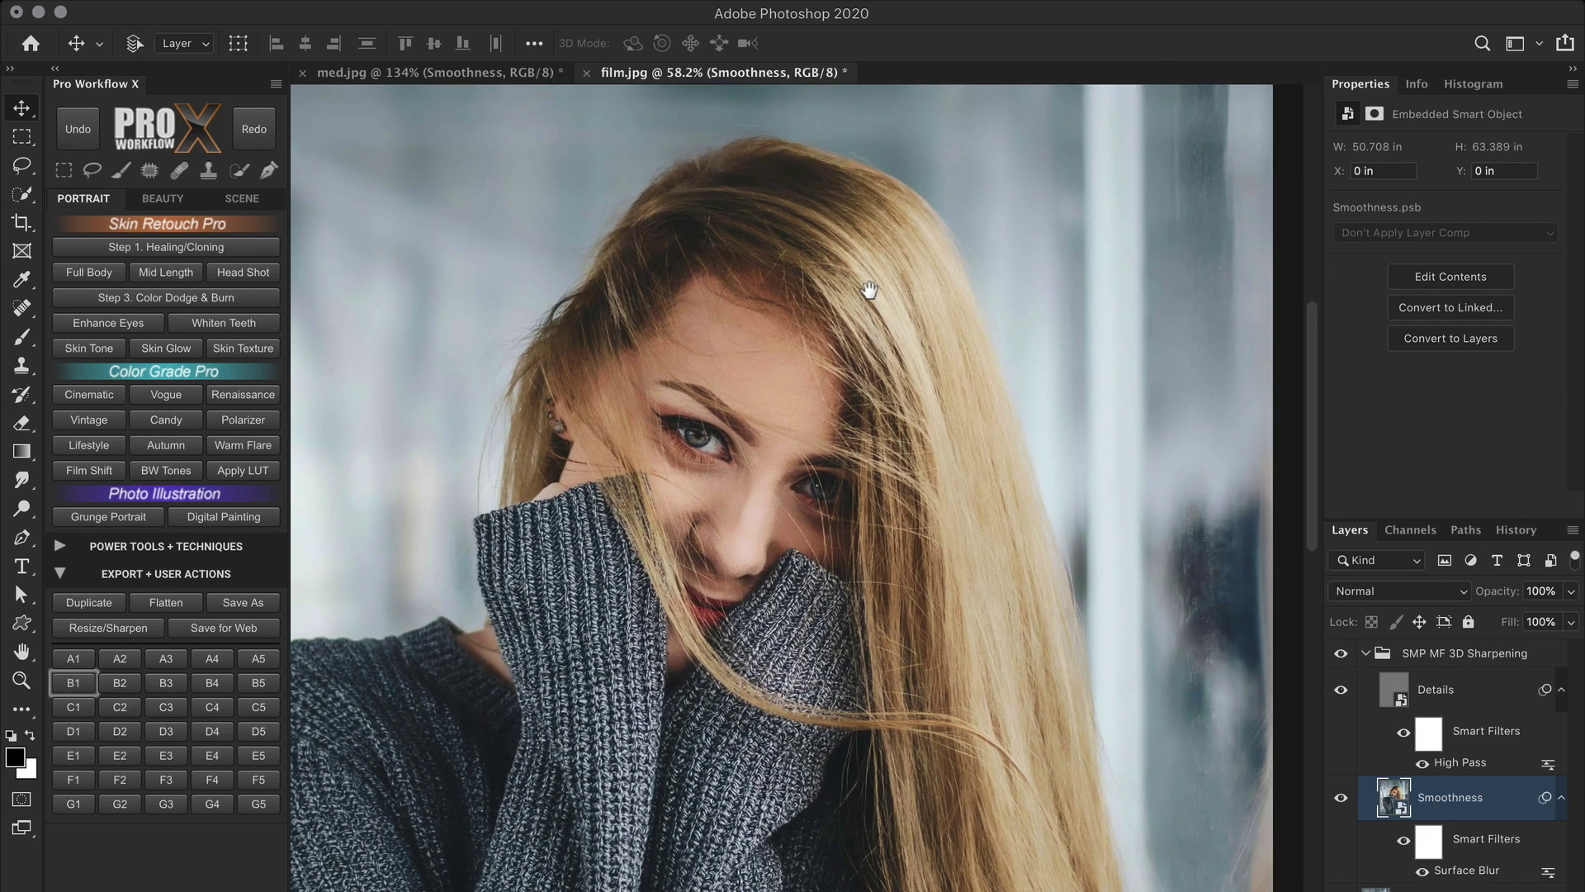
{"action": "left_click_drag", "start_coordinate": [870, 290], "coordinate": [855, 323]}
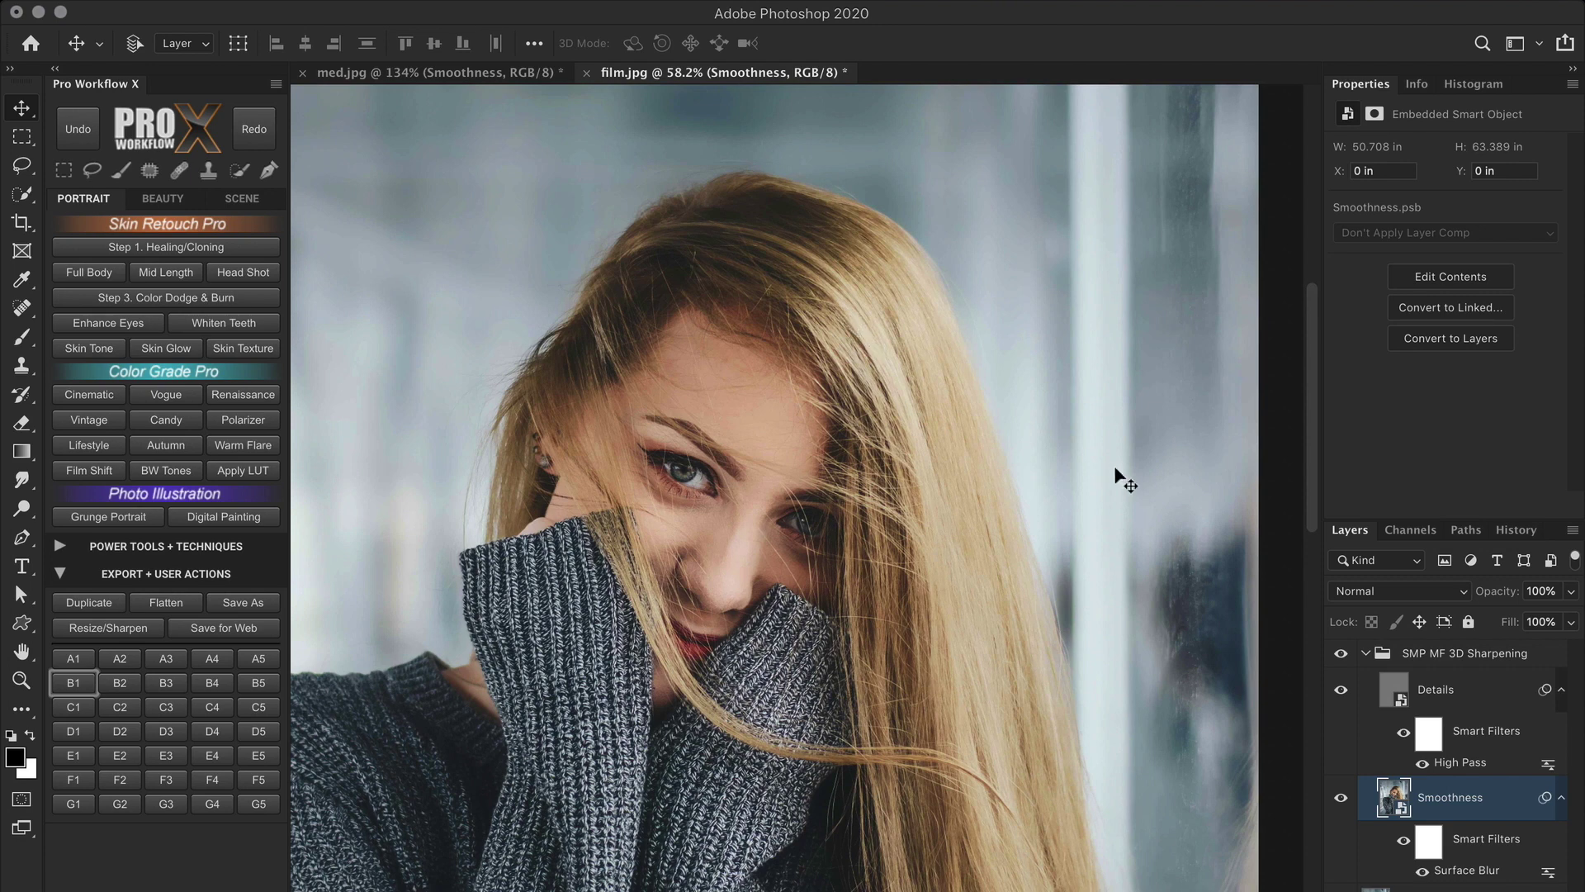
{"action": "left_click", "coordinate": [1366, 654]}
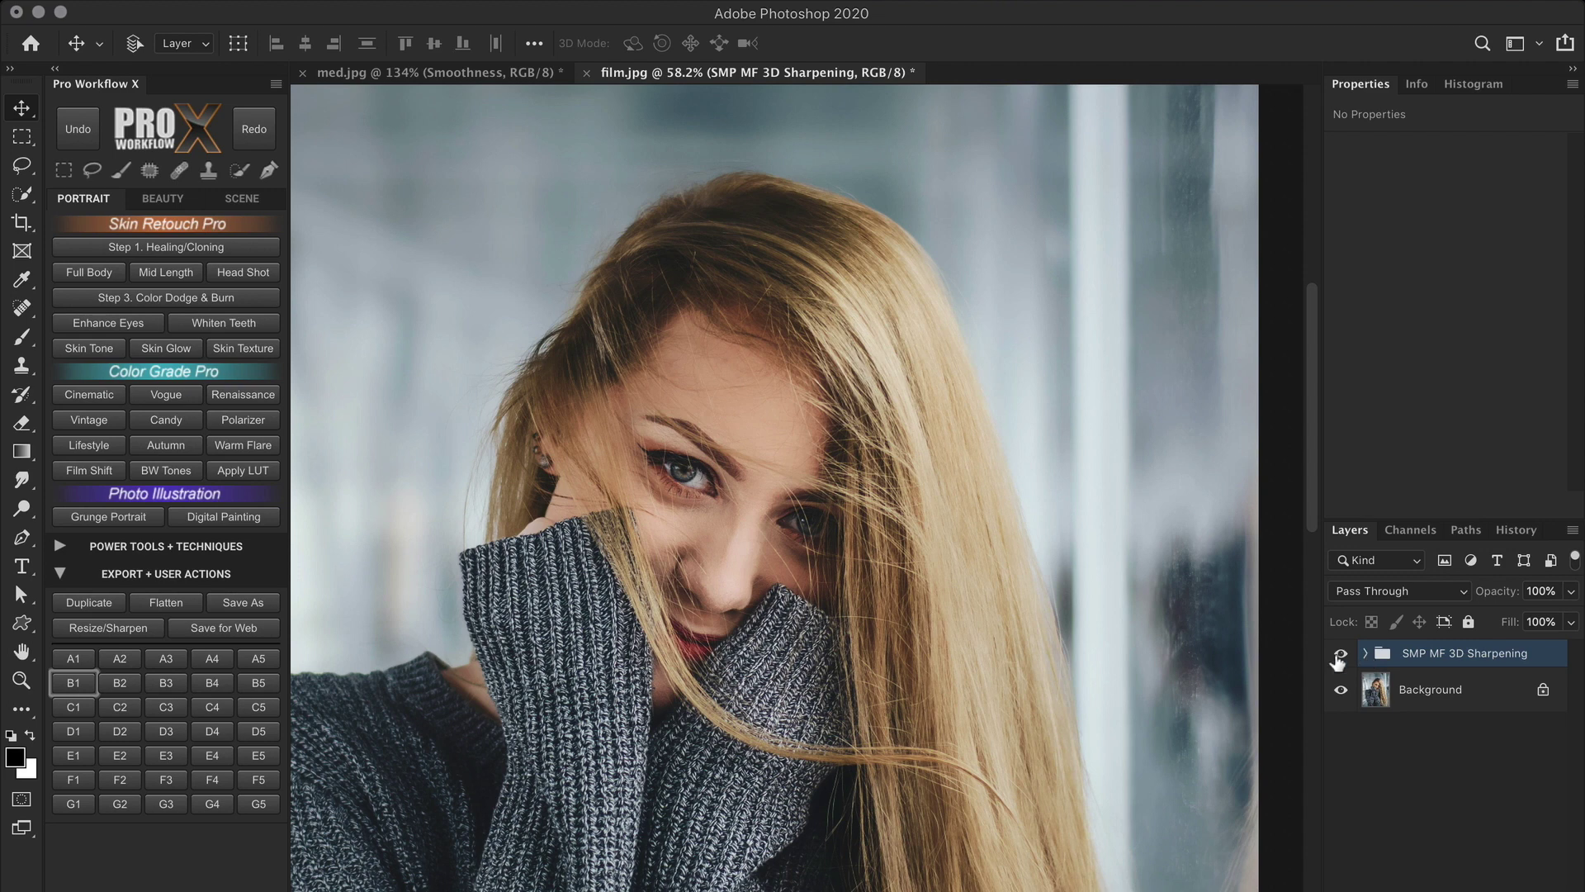
- Open film.jpg in Camera Raw and try the Fuji Neopan Acros 100 profile
{"action": "left_click", "coordinate": [264, 468]}
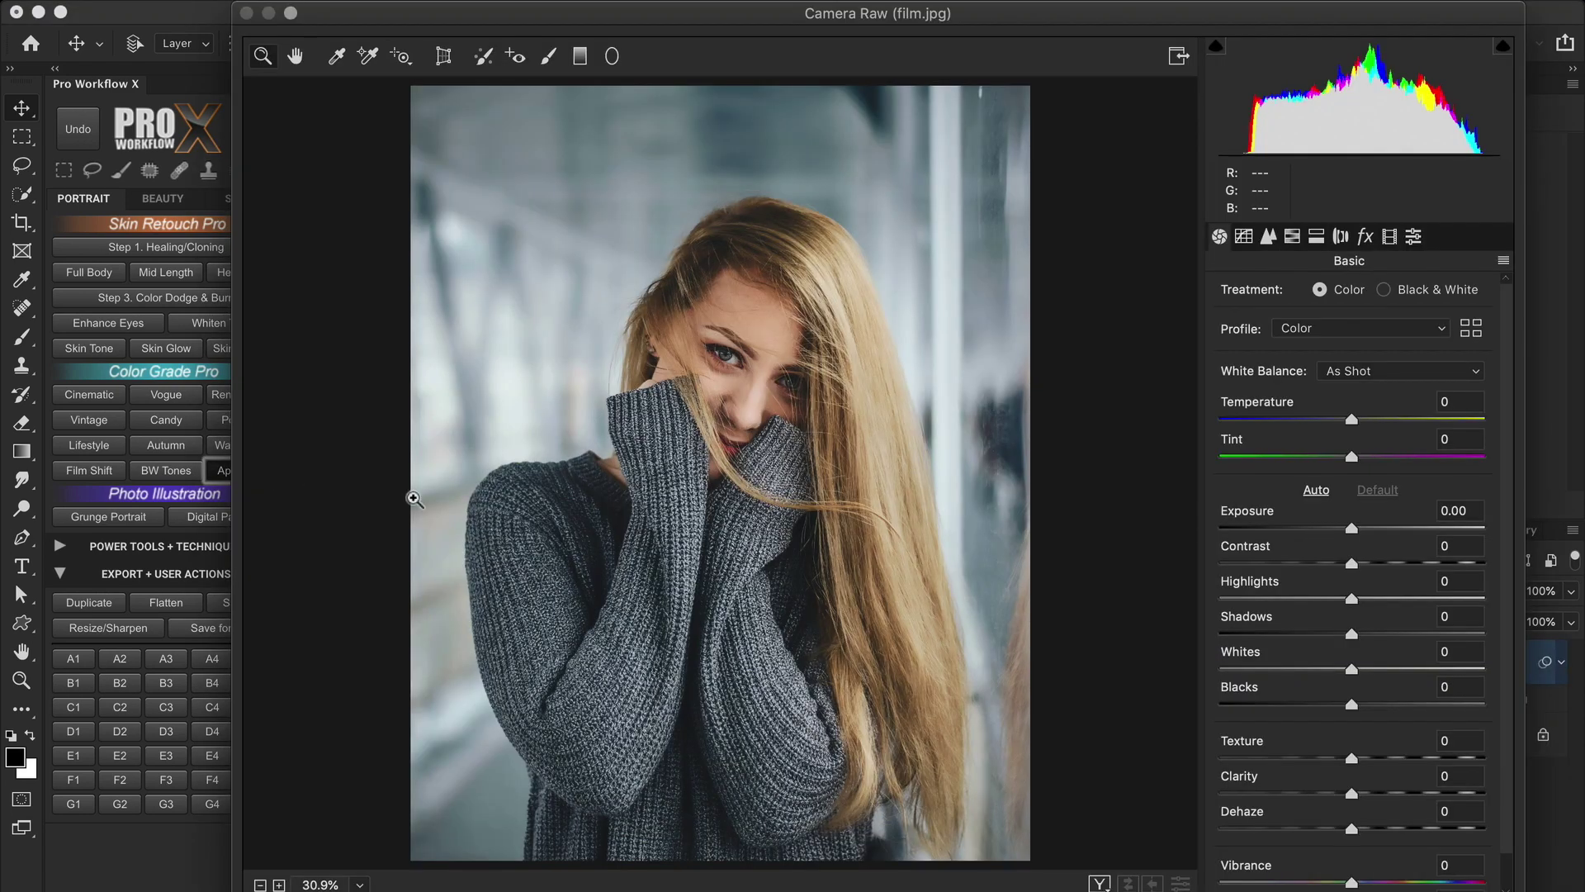
{"action": "left_click", "coordinate": [1473, 330]}
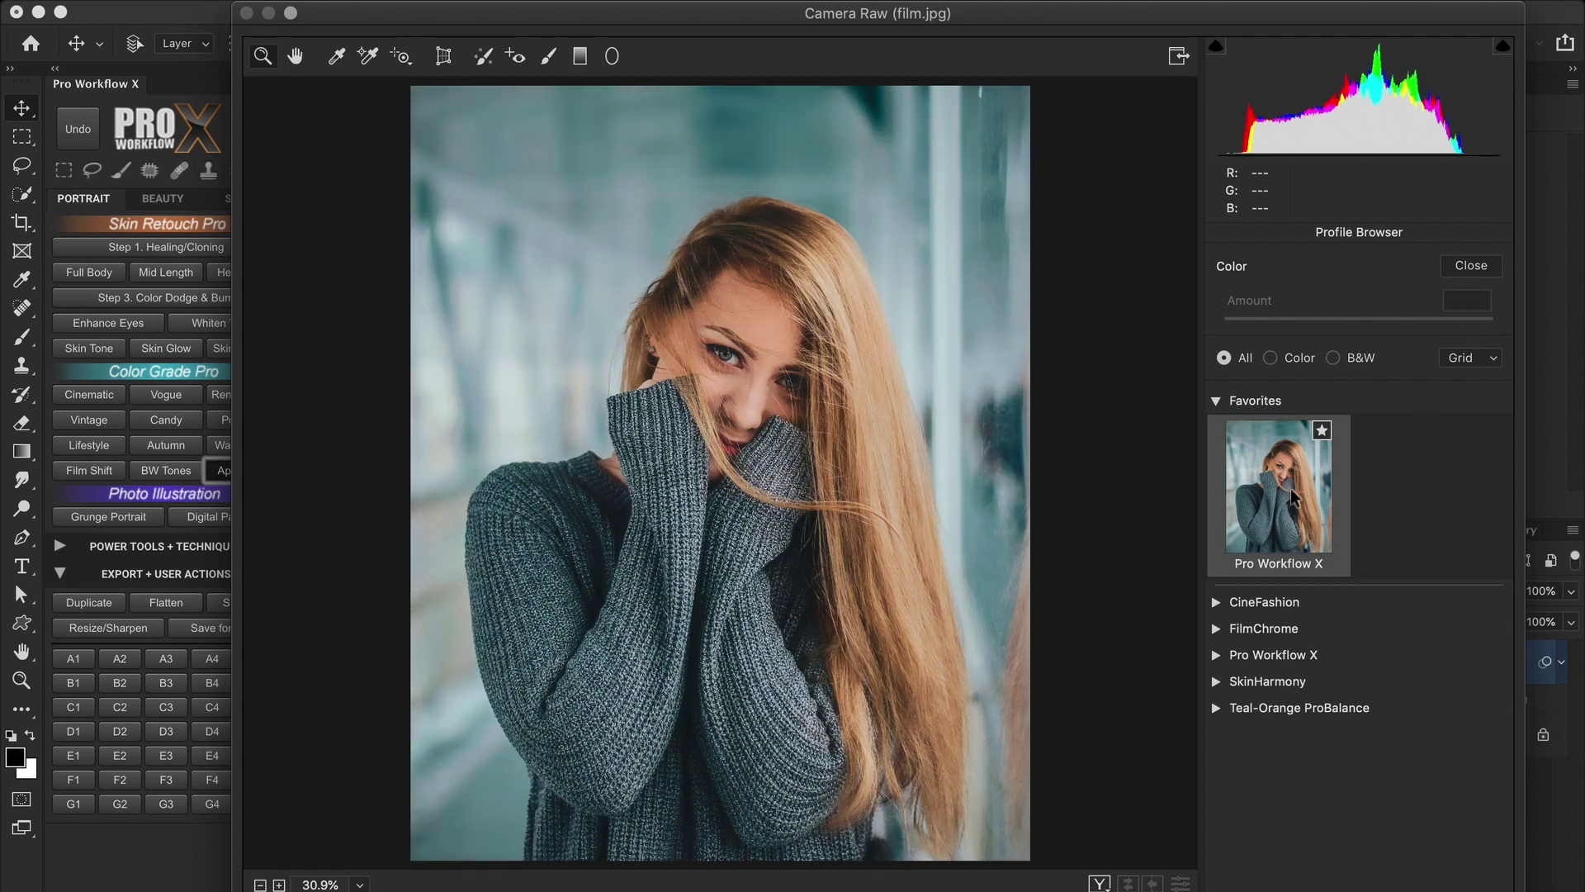
{"action": "left_click", "coordinate": [1313, 631]}
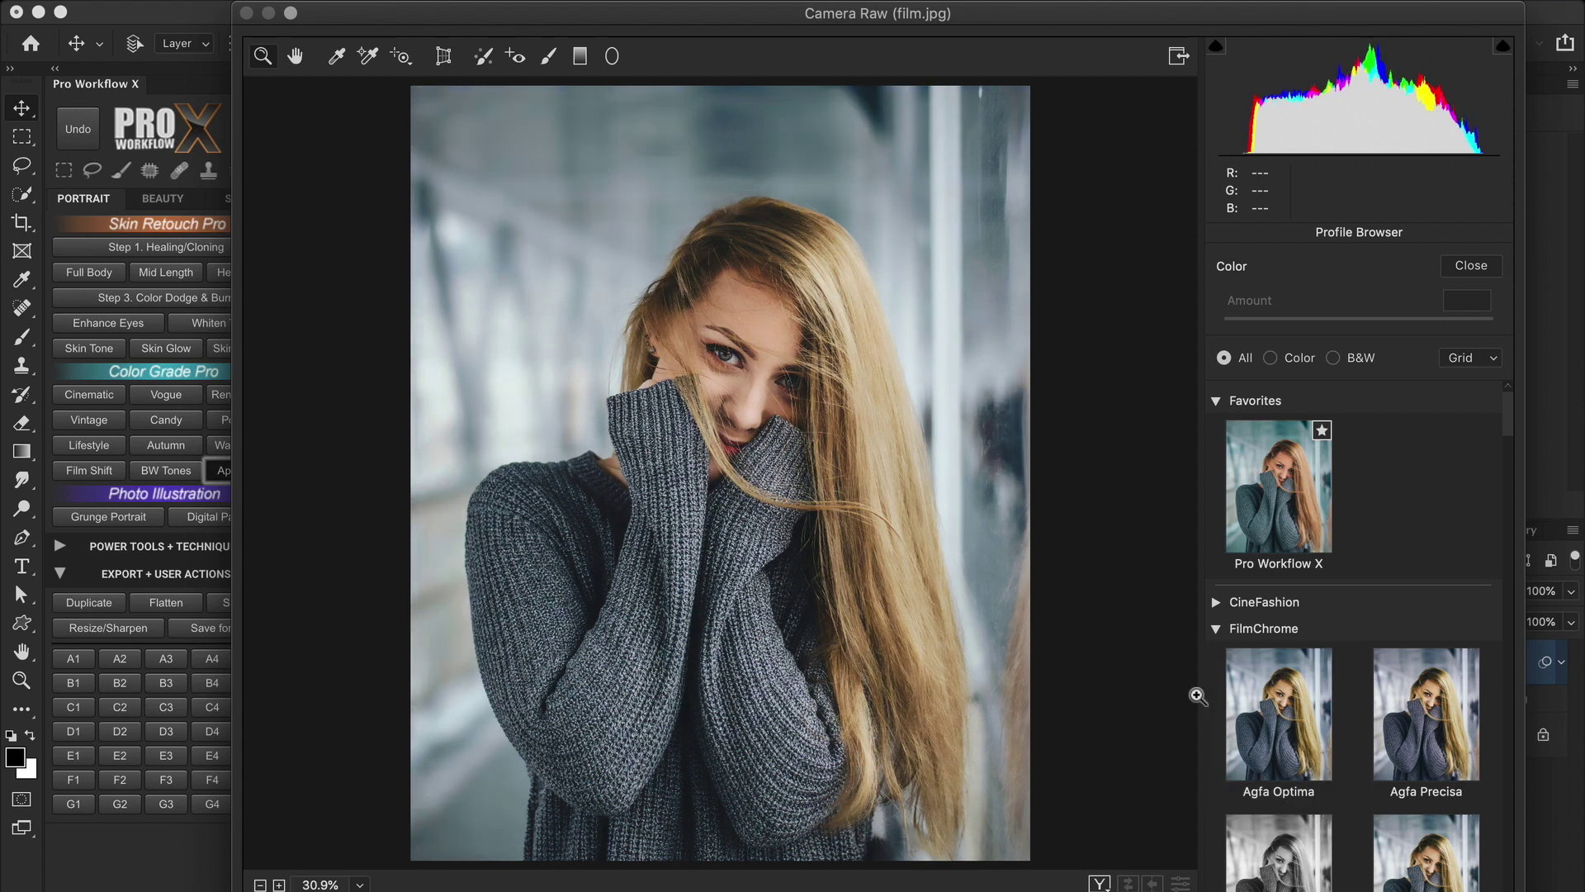
{"action": "left_click_drag", "start_coordinate": [1508, 412], "coordinate": [1508, 493]}
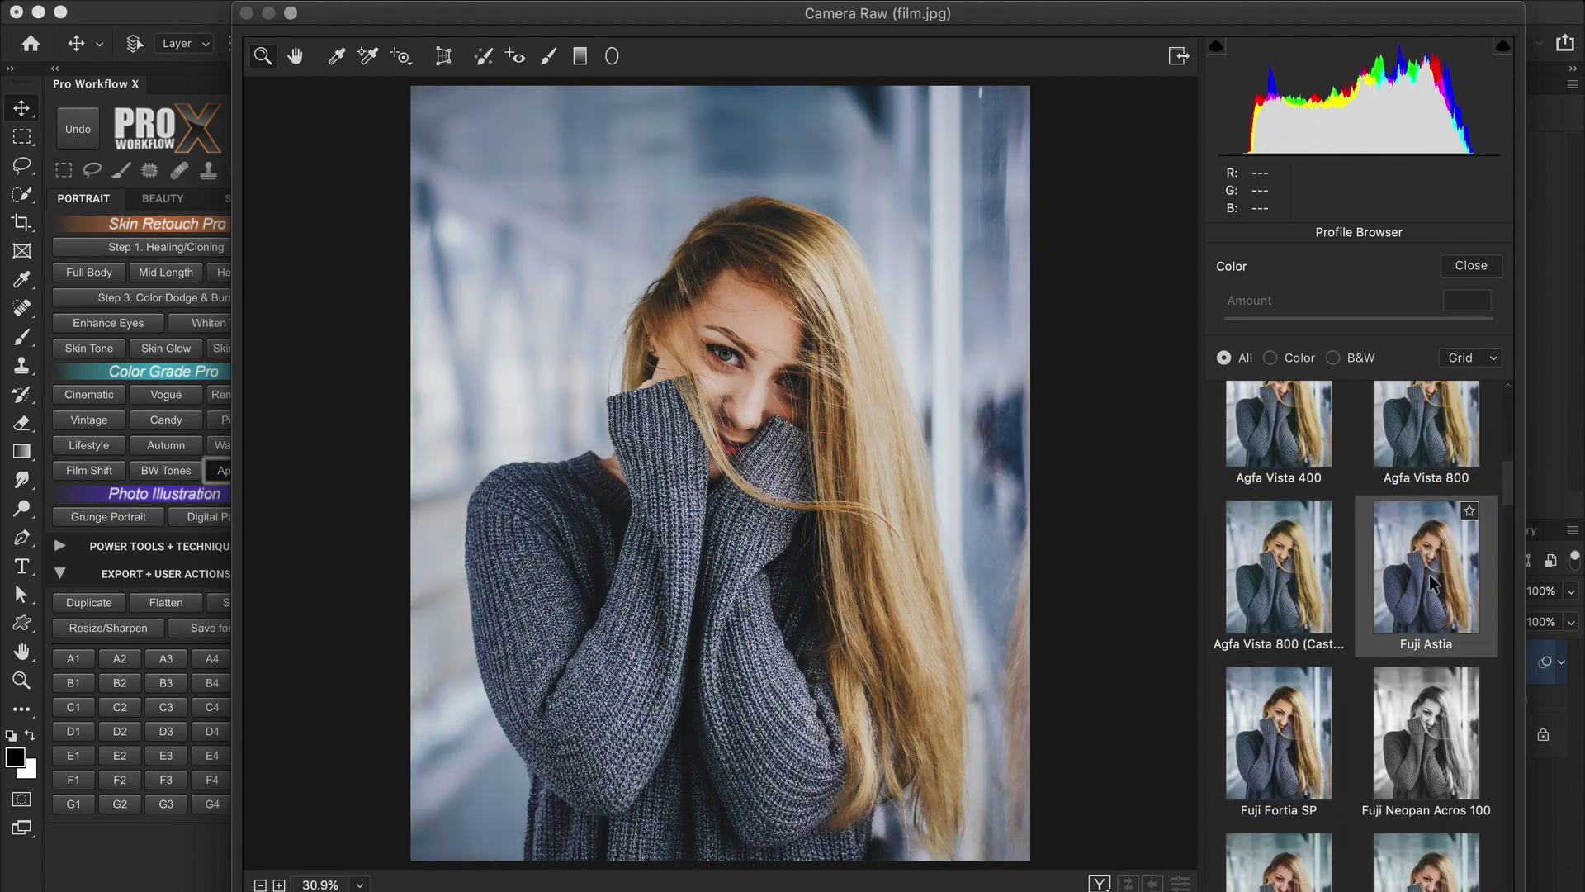
{"action": "left_click", "coordinate": [1424, 719]}
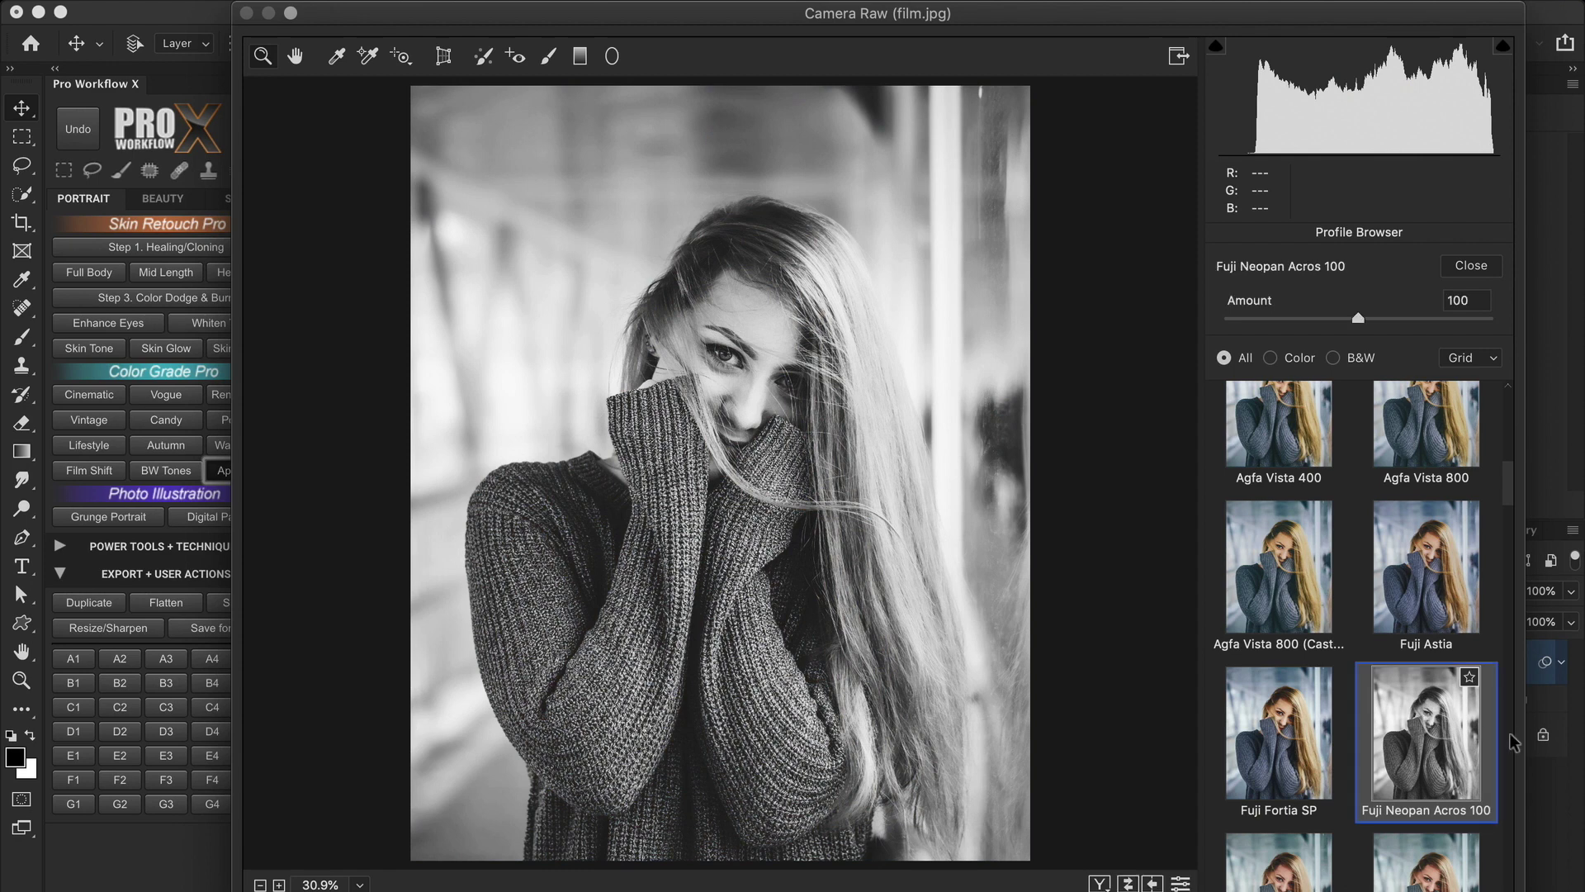
{"action": "left_click_drag", "start_coordinate": [1510, 486], "coordinate": [1509, 499]}
- Compare Fuji Pro 160 and Kodak Portra 400, settling on Fuji Pro 160 at Amount 123
{"action": "left_click", "coordinate": [1290, 660]}
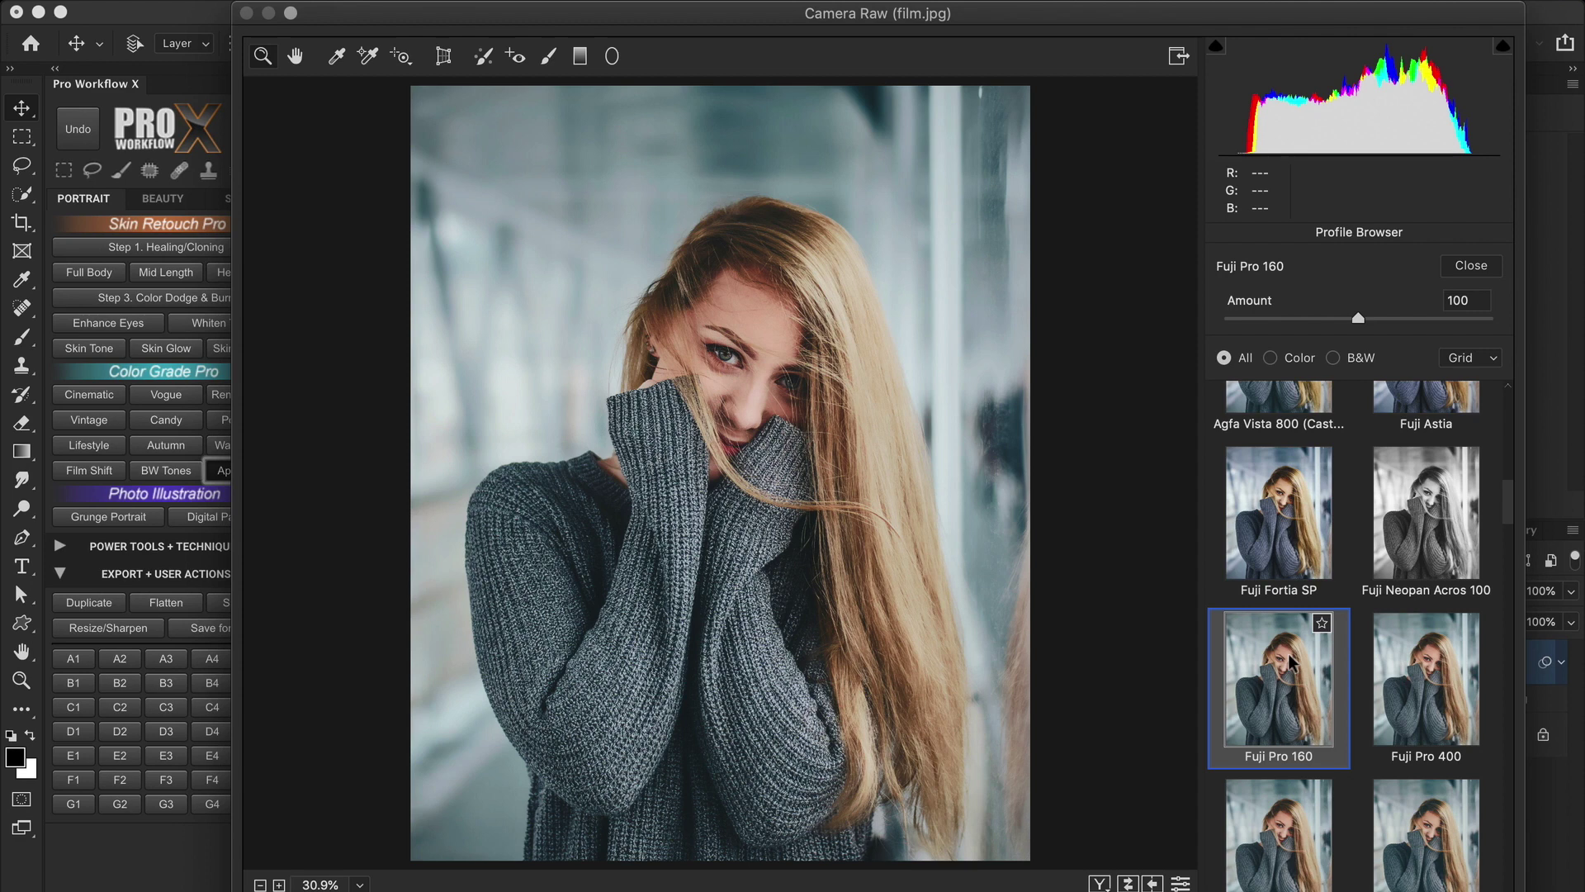
{"action": "left_click_drag", "start_coordinate": [1508, 514], "coordinate": [1508, 632]}
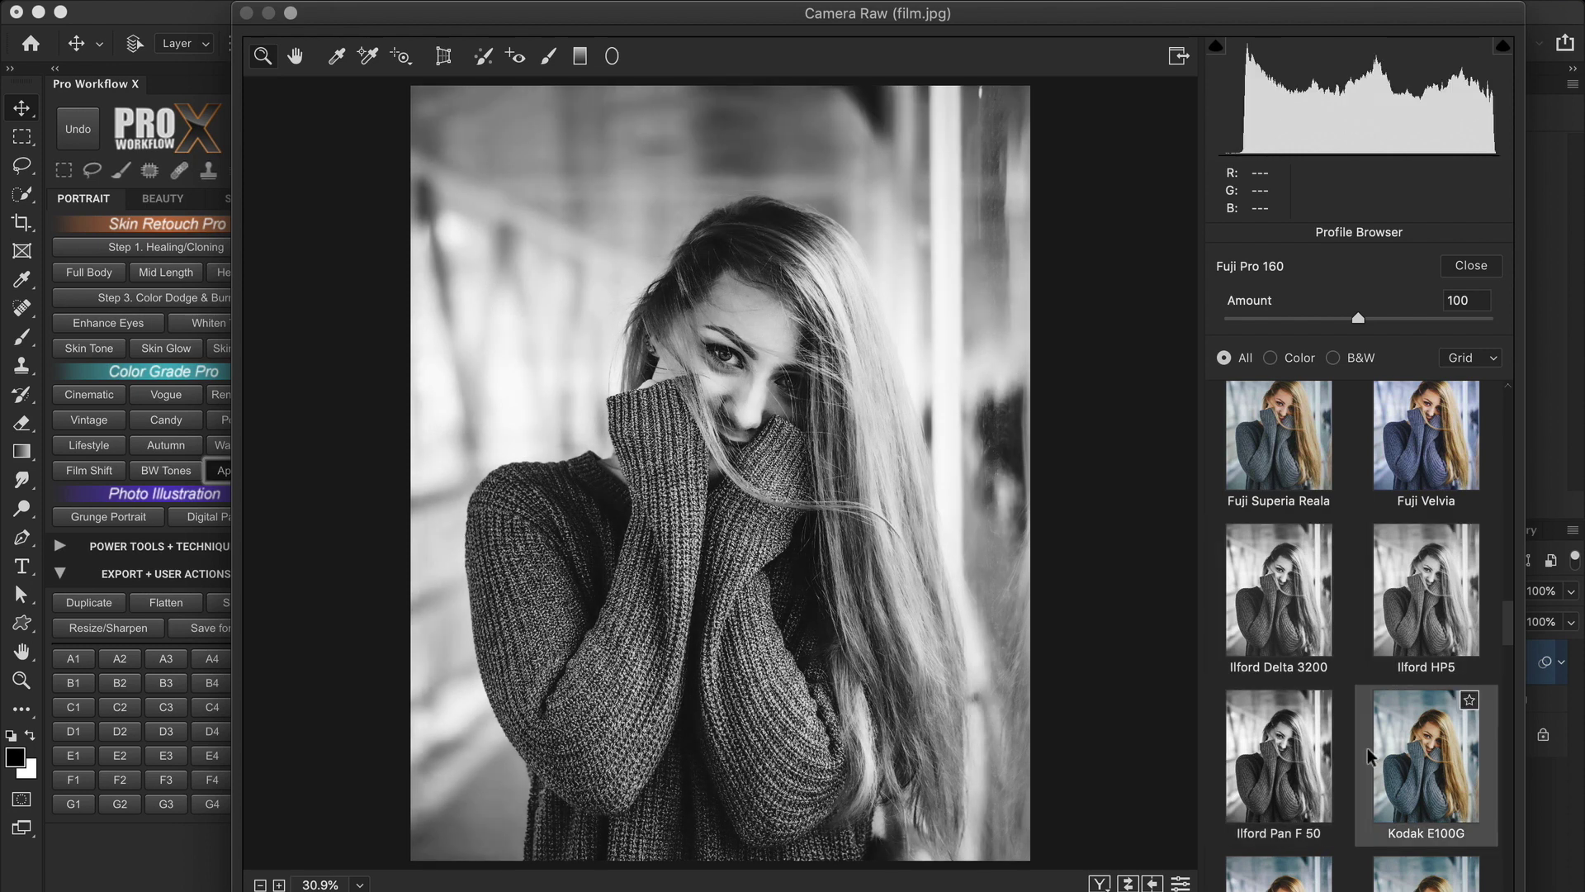
{"action": "left_click_drag", "start_coordinate": [1508, 631], "coordinate": [1508, 728]}
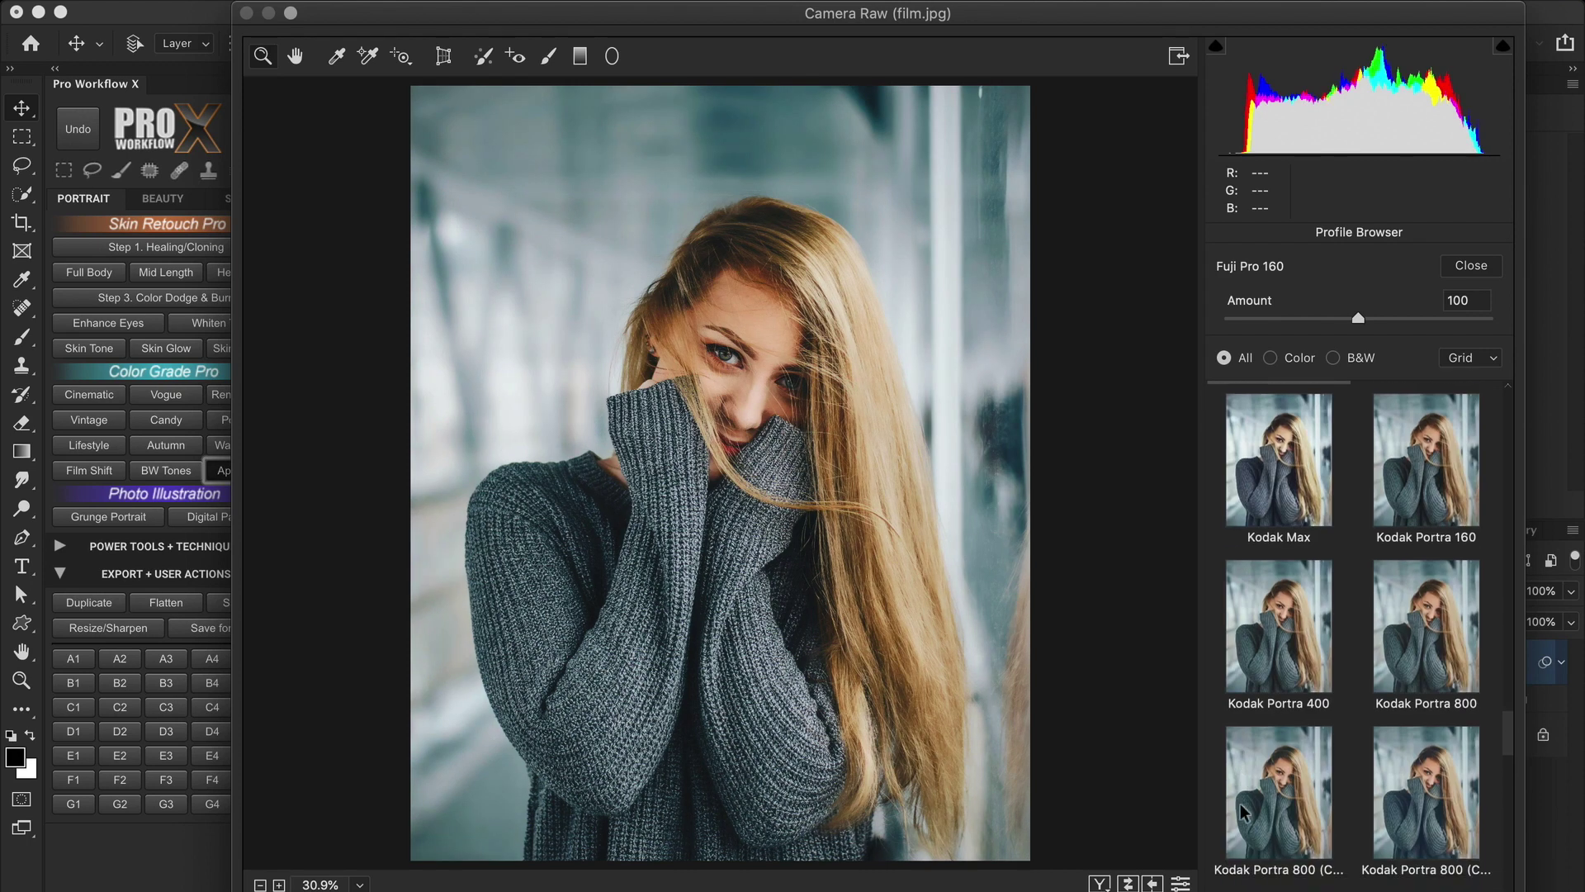
{"action": "left_click", "coordinate": [1257, 681]}
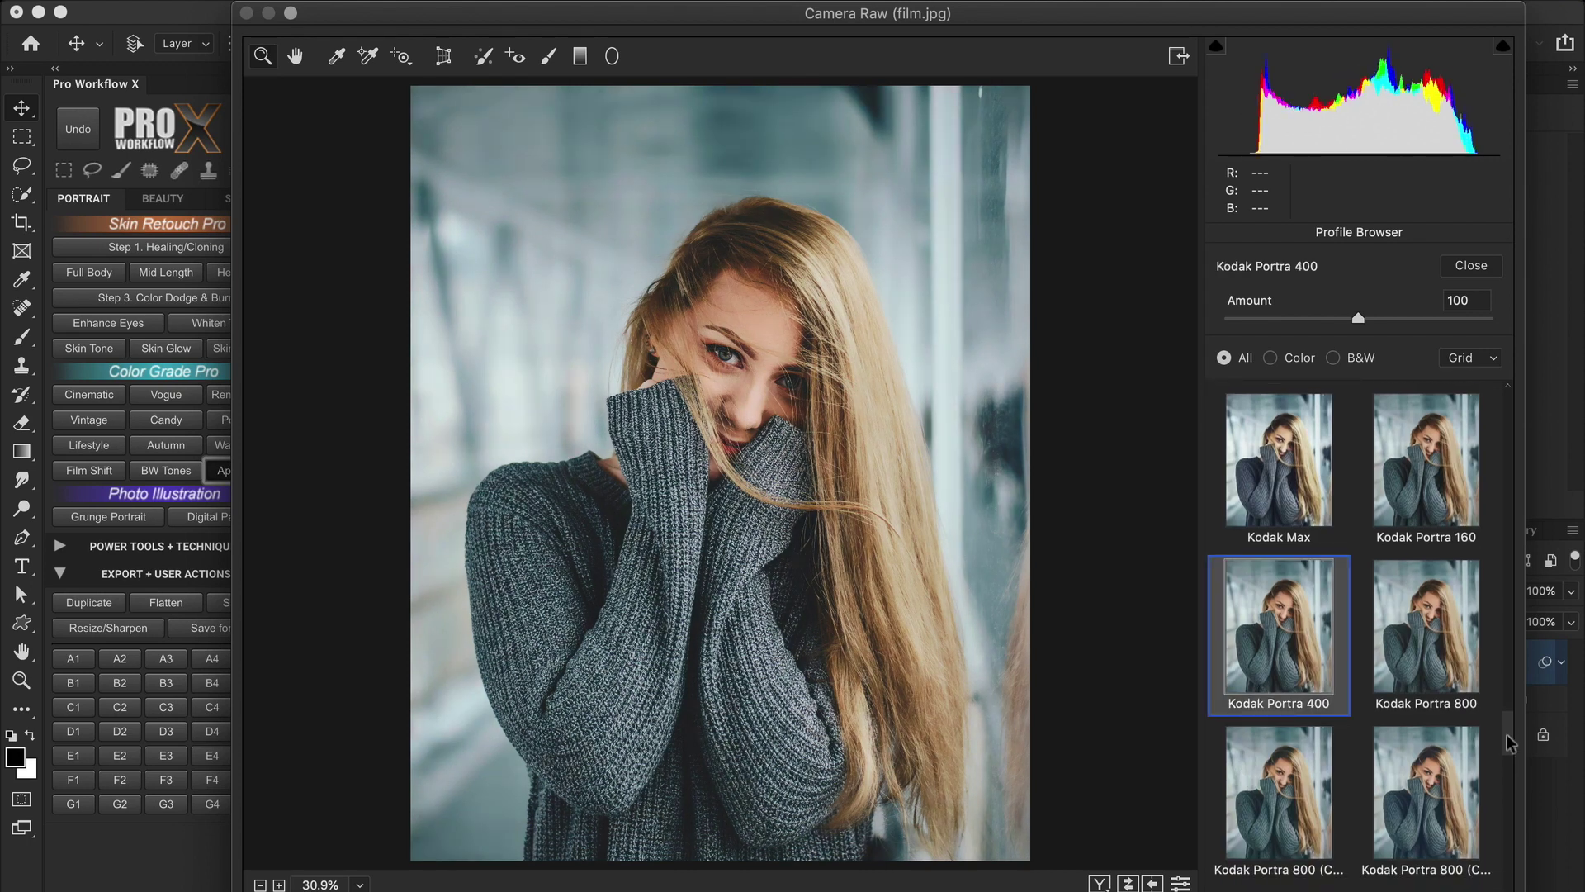
{"action": "left_click_drag", "start_coordinate": [1506, 735], "coordinate": [1511, 511]}
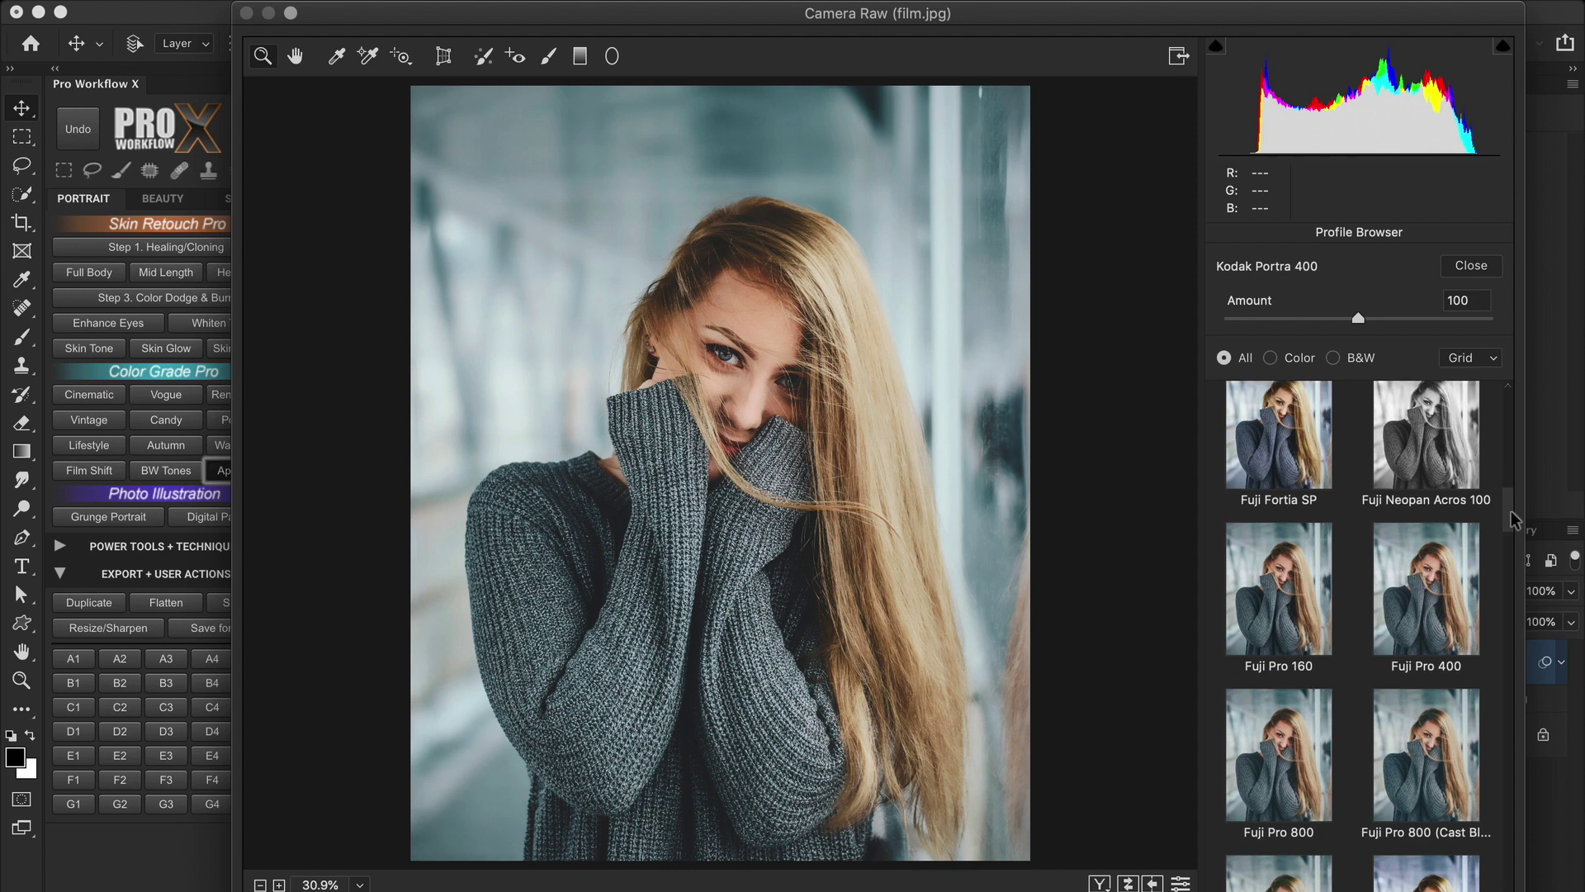
{"action": "left_click", "coordinate": [1242, 568]}
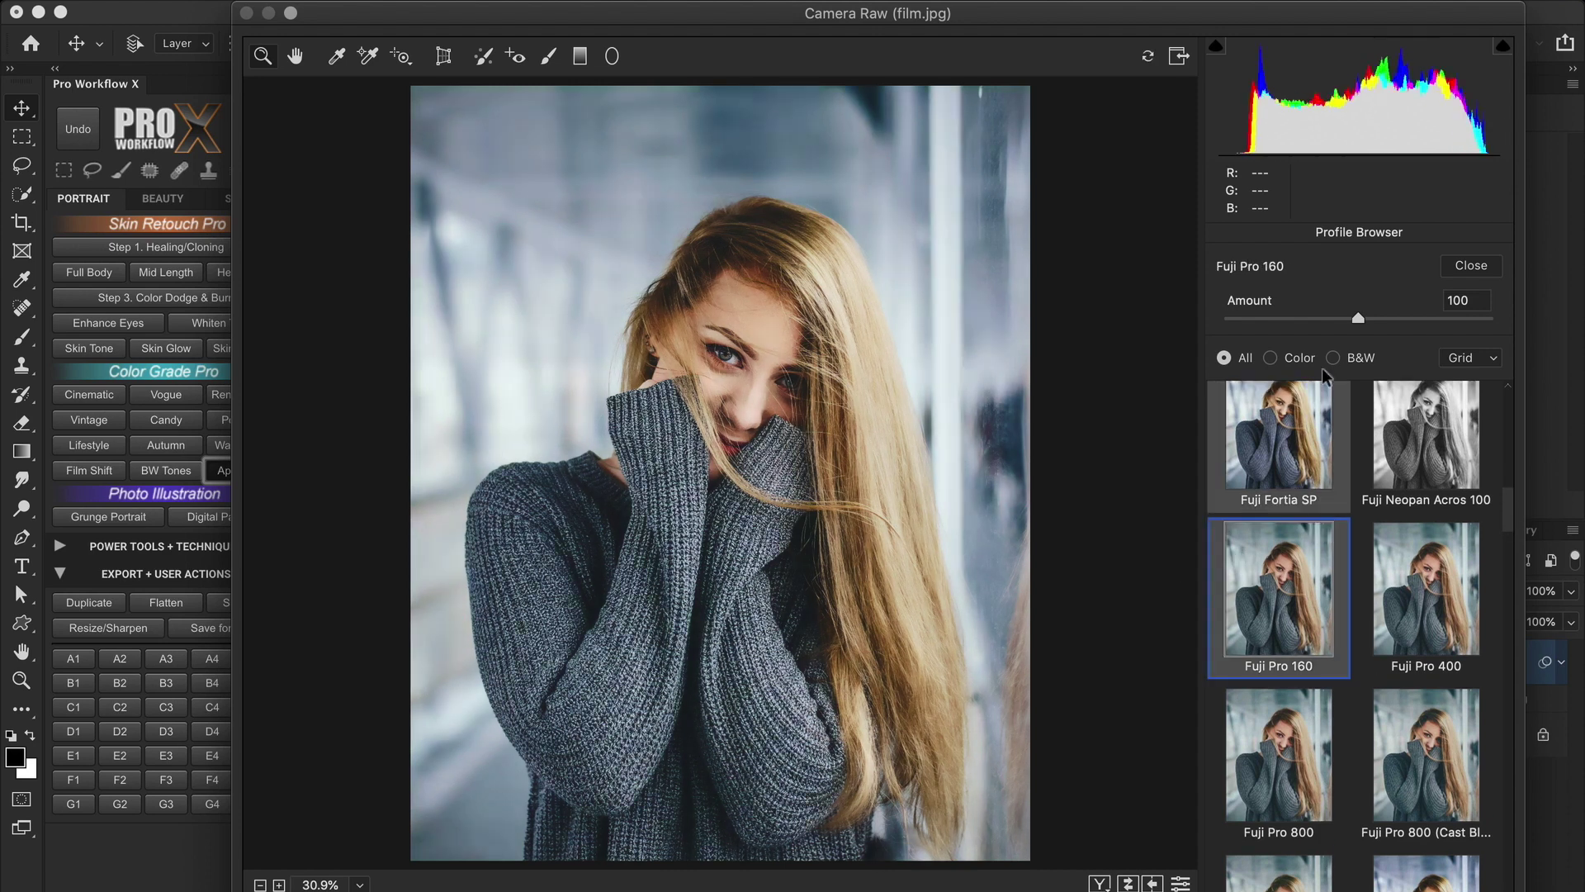
{"action": "mouse_move", "coordinate": [1354, 319]}
{"action": "left_mouse_down"}
{"action": "mouse_move", "coordinate": [1301, 319]}
{"action": "mouse_move", "coordinate": [1412, 325]}
{"action": "mouse_move", "coordinate": [1384, 329]}
{"action": "left_mouse_up"}
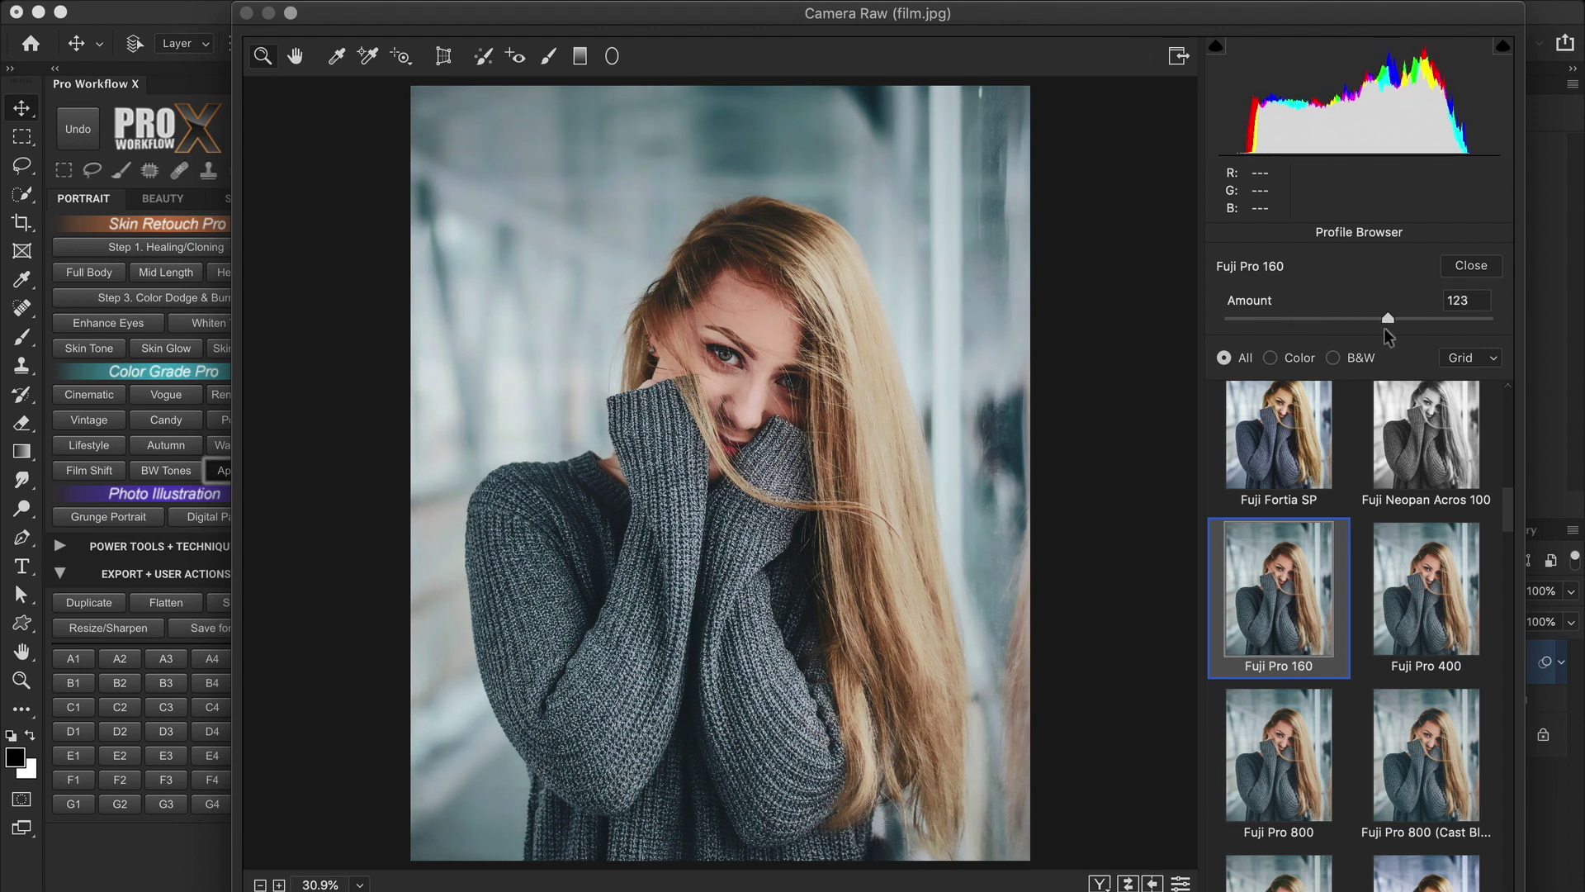
- Darken the Reds luminance to -17 in the HSL panel and review hue and saturation
{"action": "left_click", "coordinate": [1477, 266]}
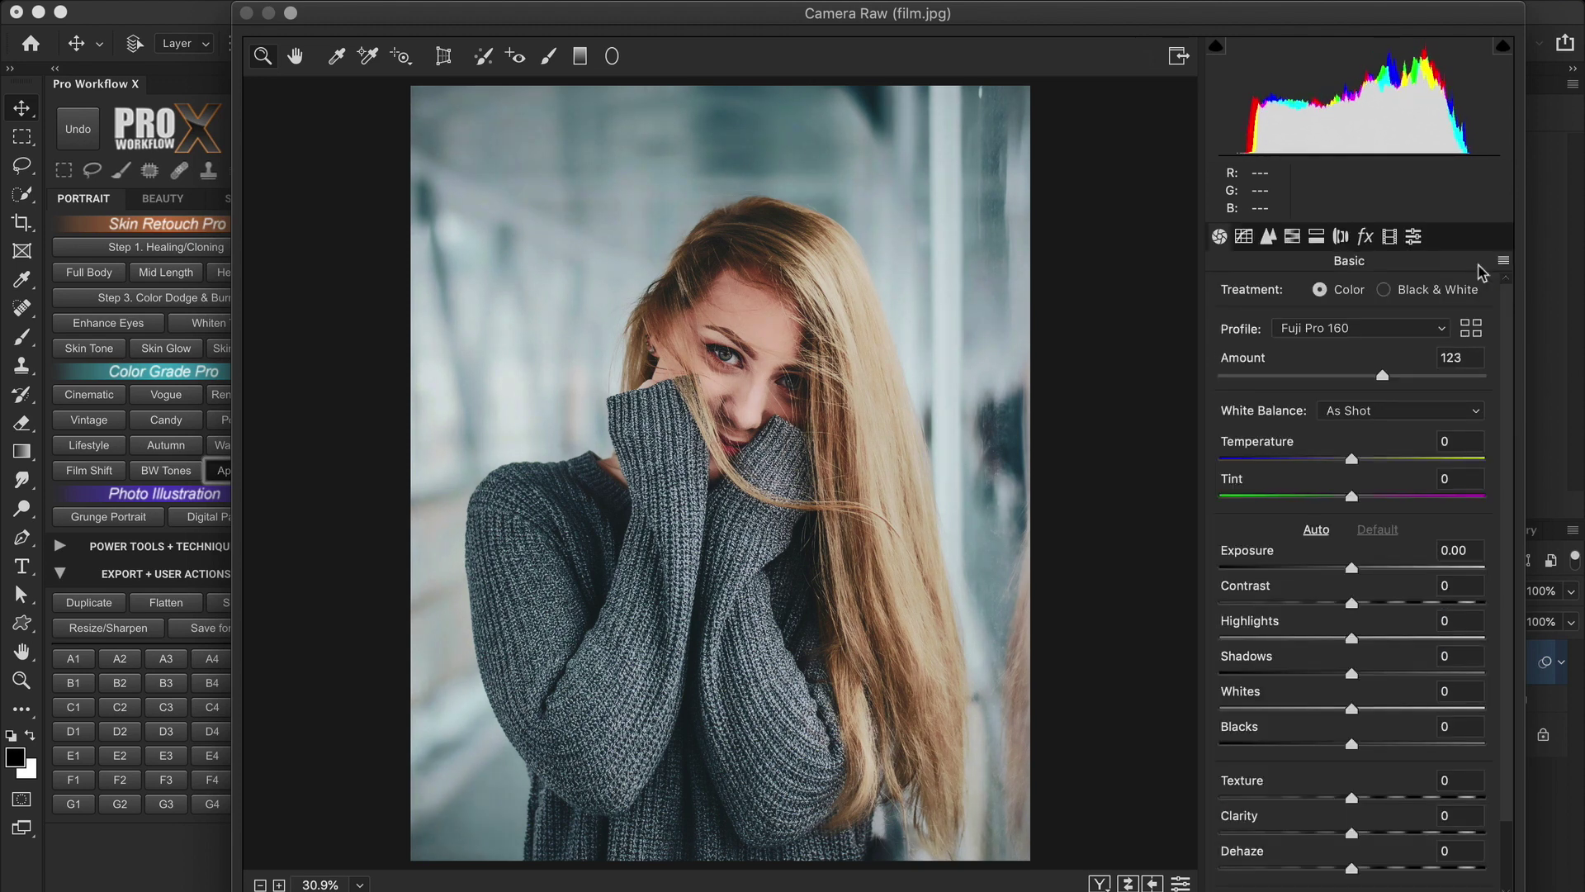
{"action": "left_click", "coordinate": [1293, 237]}
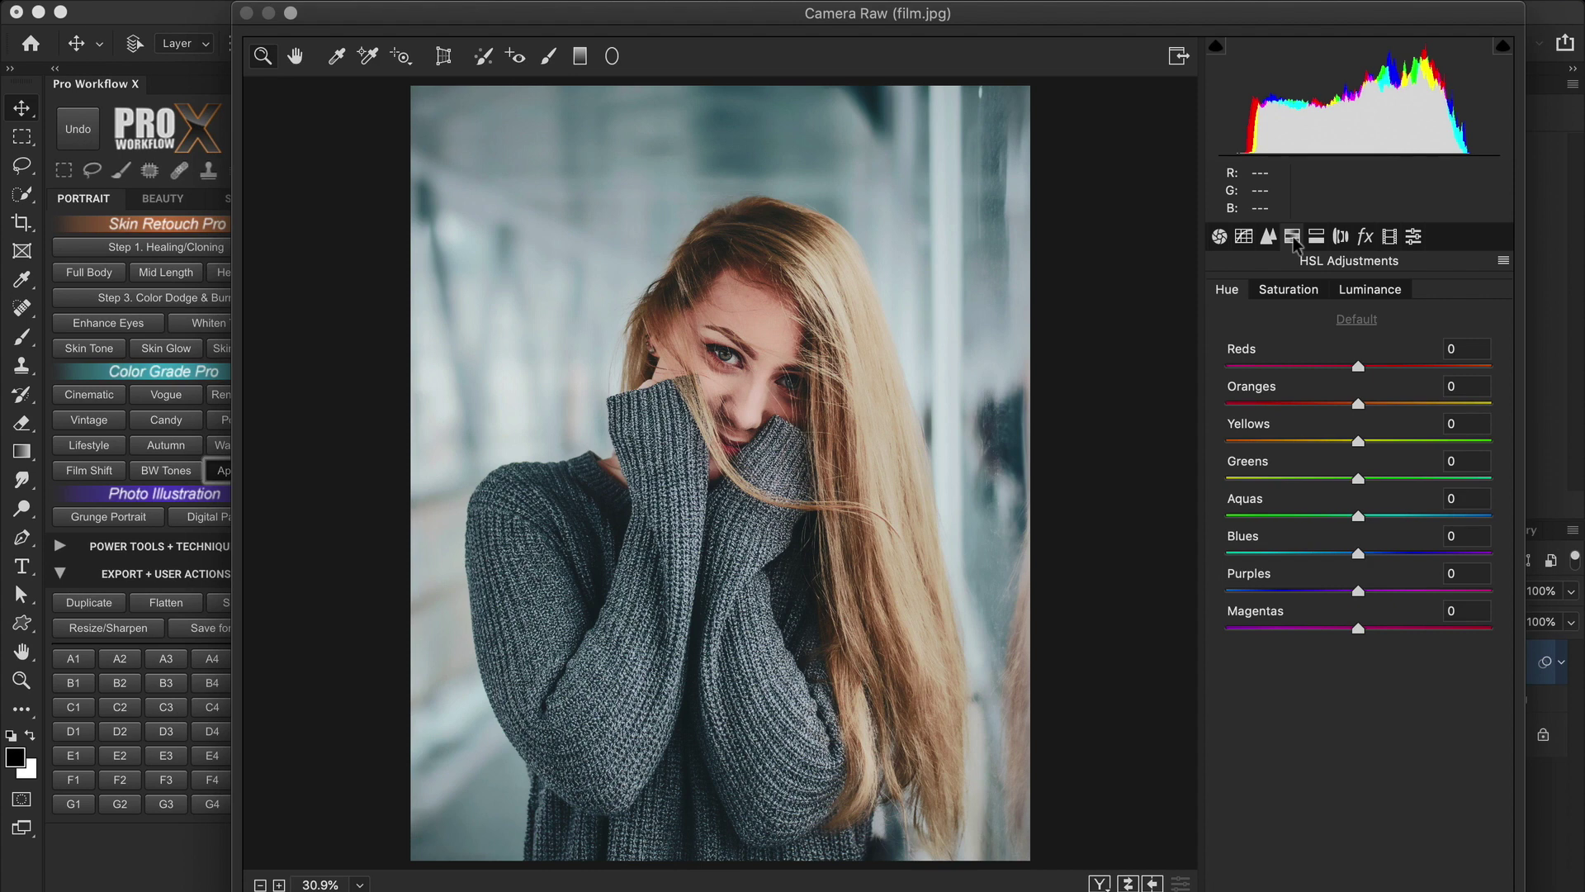
{"action": "left_click", "coordinate": [1390, 294]}
{"action": "left_click_drag", "start_coordinate": [1358, 366], "coordinate": [1363, 405]}
{"action": "left_click", "coordinate": [1220, 289]}
{"action": "left_click", "coordinate": [1291, 291]}
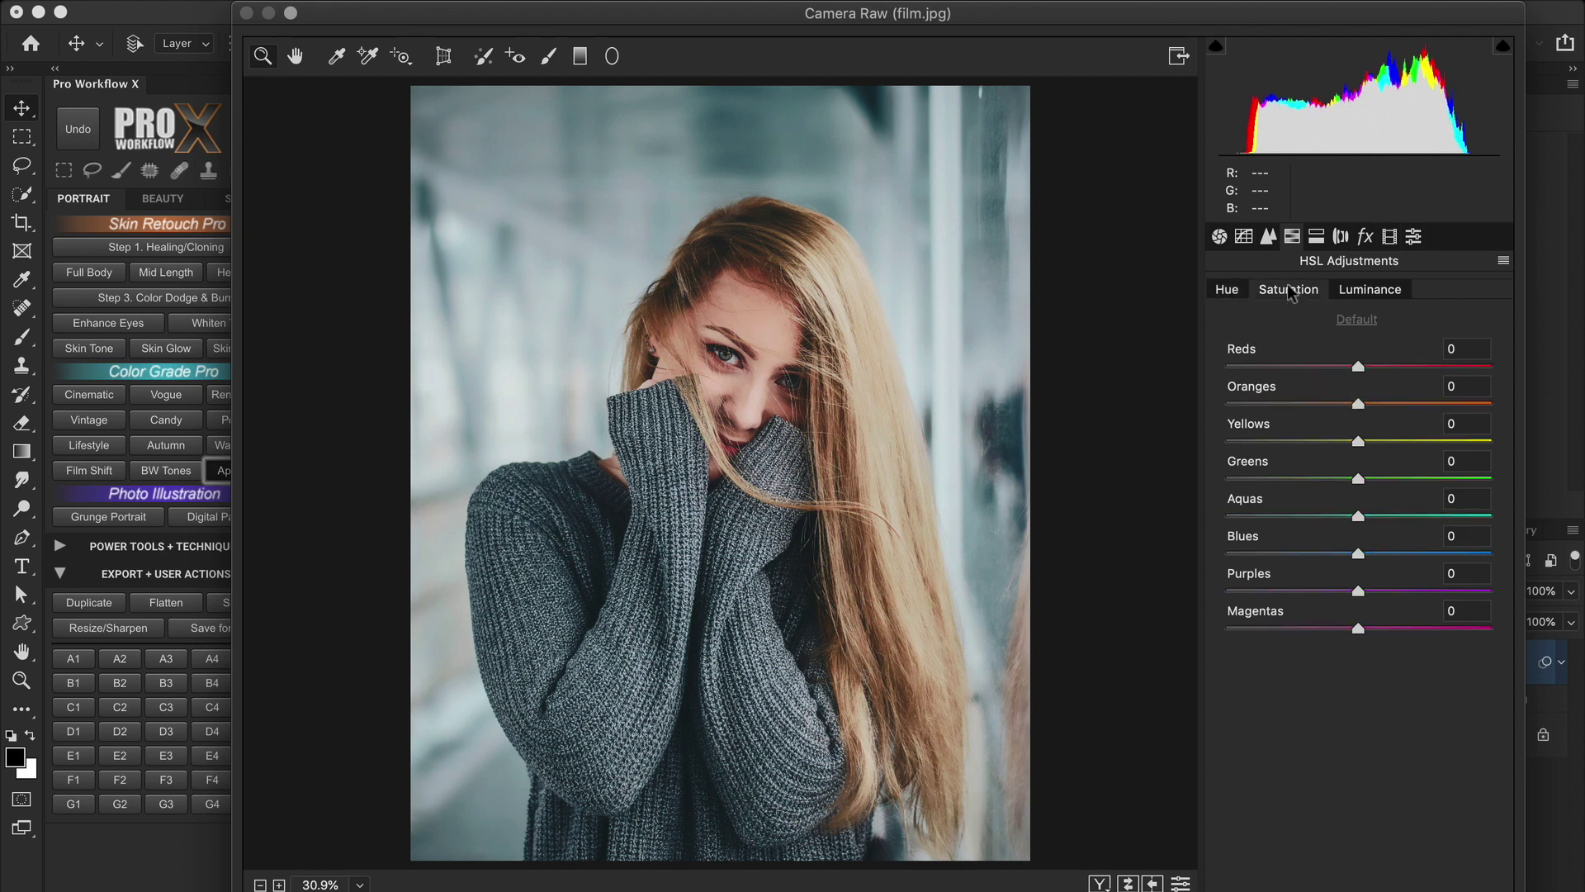
{"action": "left_click", "coordinate": [1219, 236]}
- Reset Texture and Highlights to 0 and apply the Camera Raw filter
{"action": "scroll", "coordinate": [1228, 500], "scroll_direction": "down", "scroll_amount": 2}
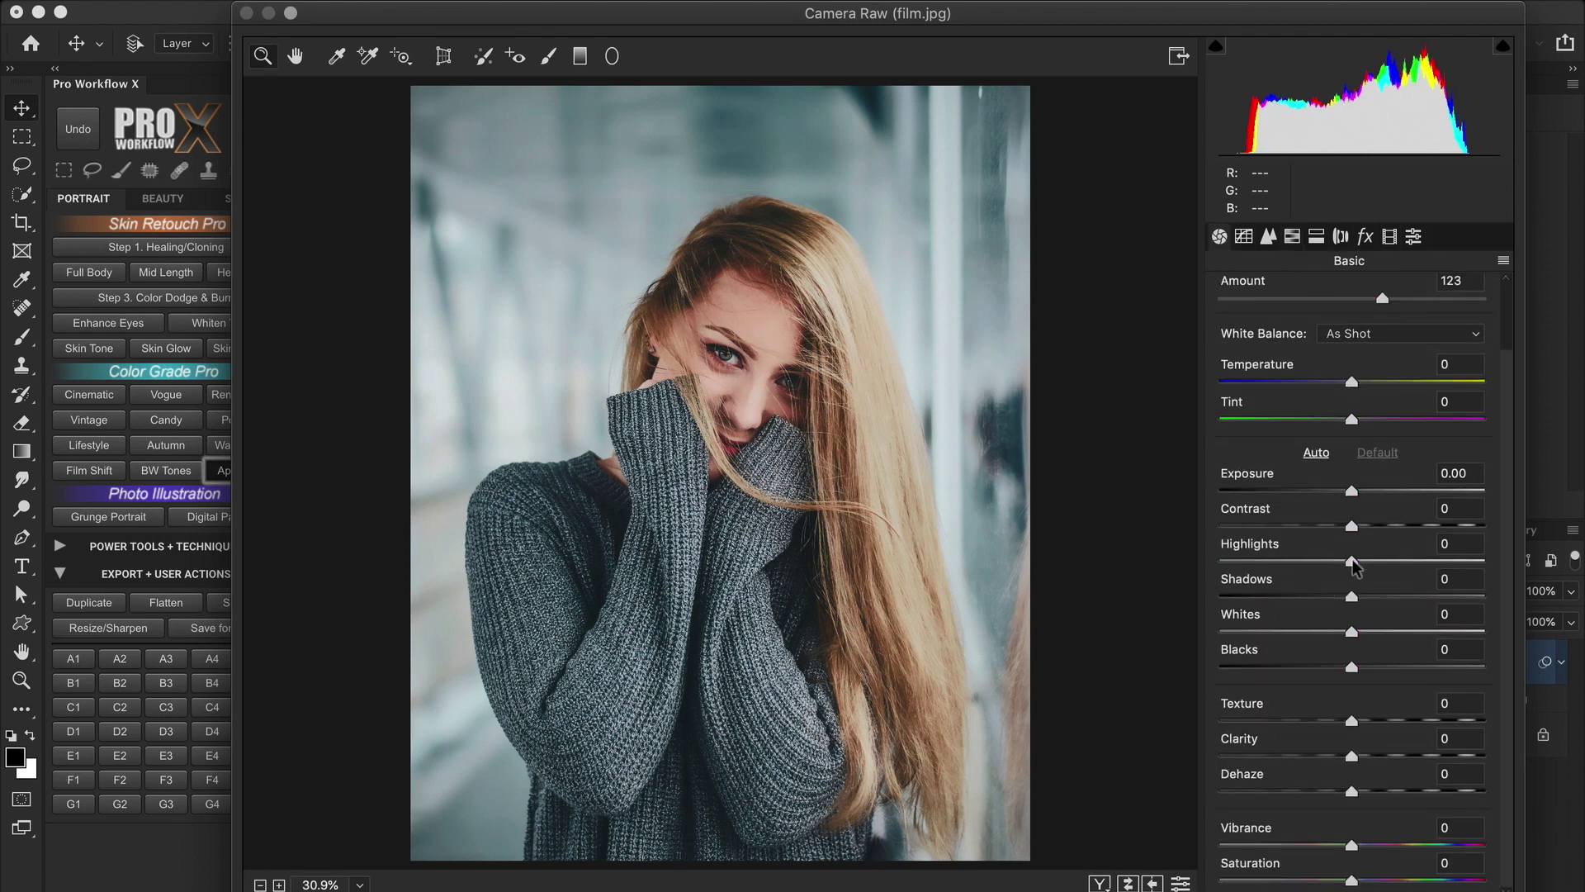
{"action": "left_click_drag", "start_coordinate": [1351, 560], "coordinate": [1326, 560]}
{"action": "left_click_drag", "start_coordinate": [1352, 720], "coordinate": [1355, 724]}
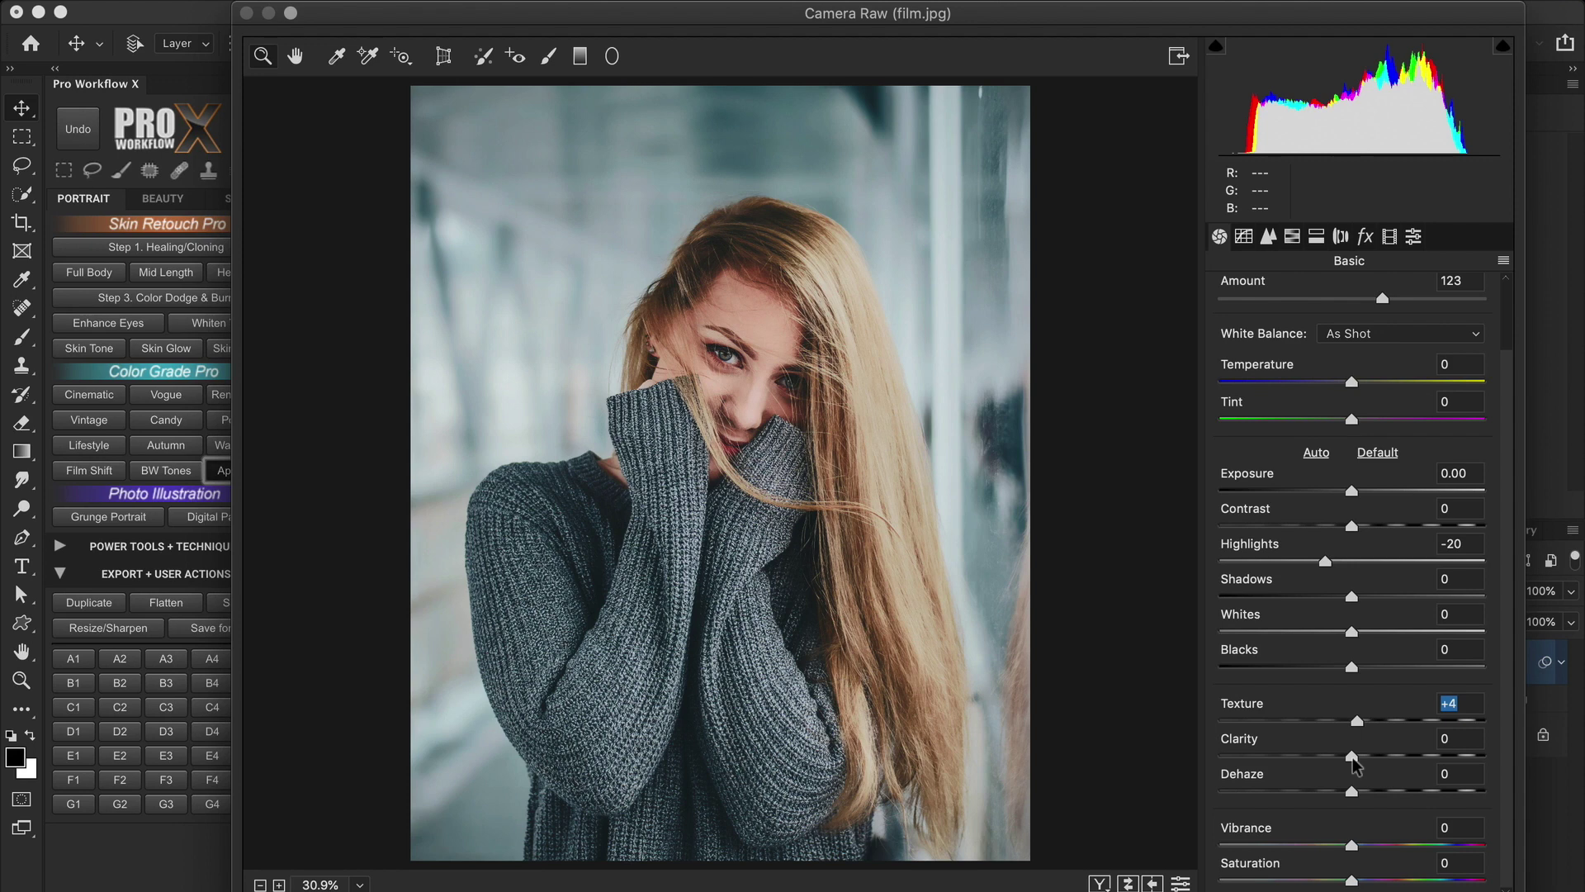
{"action": "double_click", "coordinate": [1357, 721]}
{"action": "double_click", "coordinate": [1326, 561]}
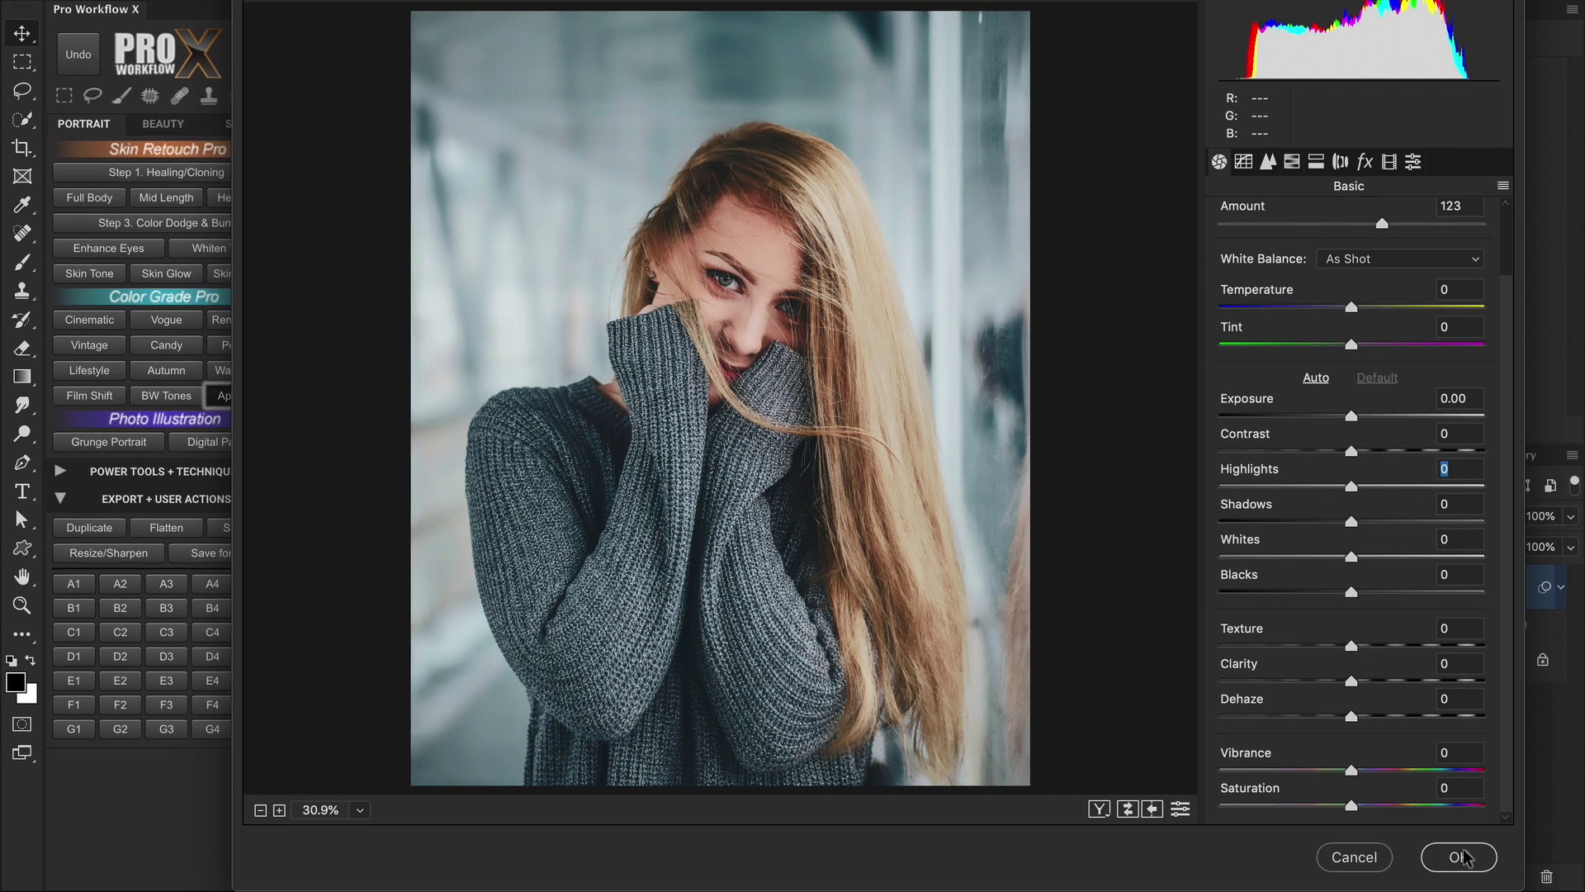
{"action": "left_click", "coordinate": [1447, 864]}
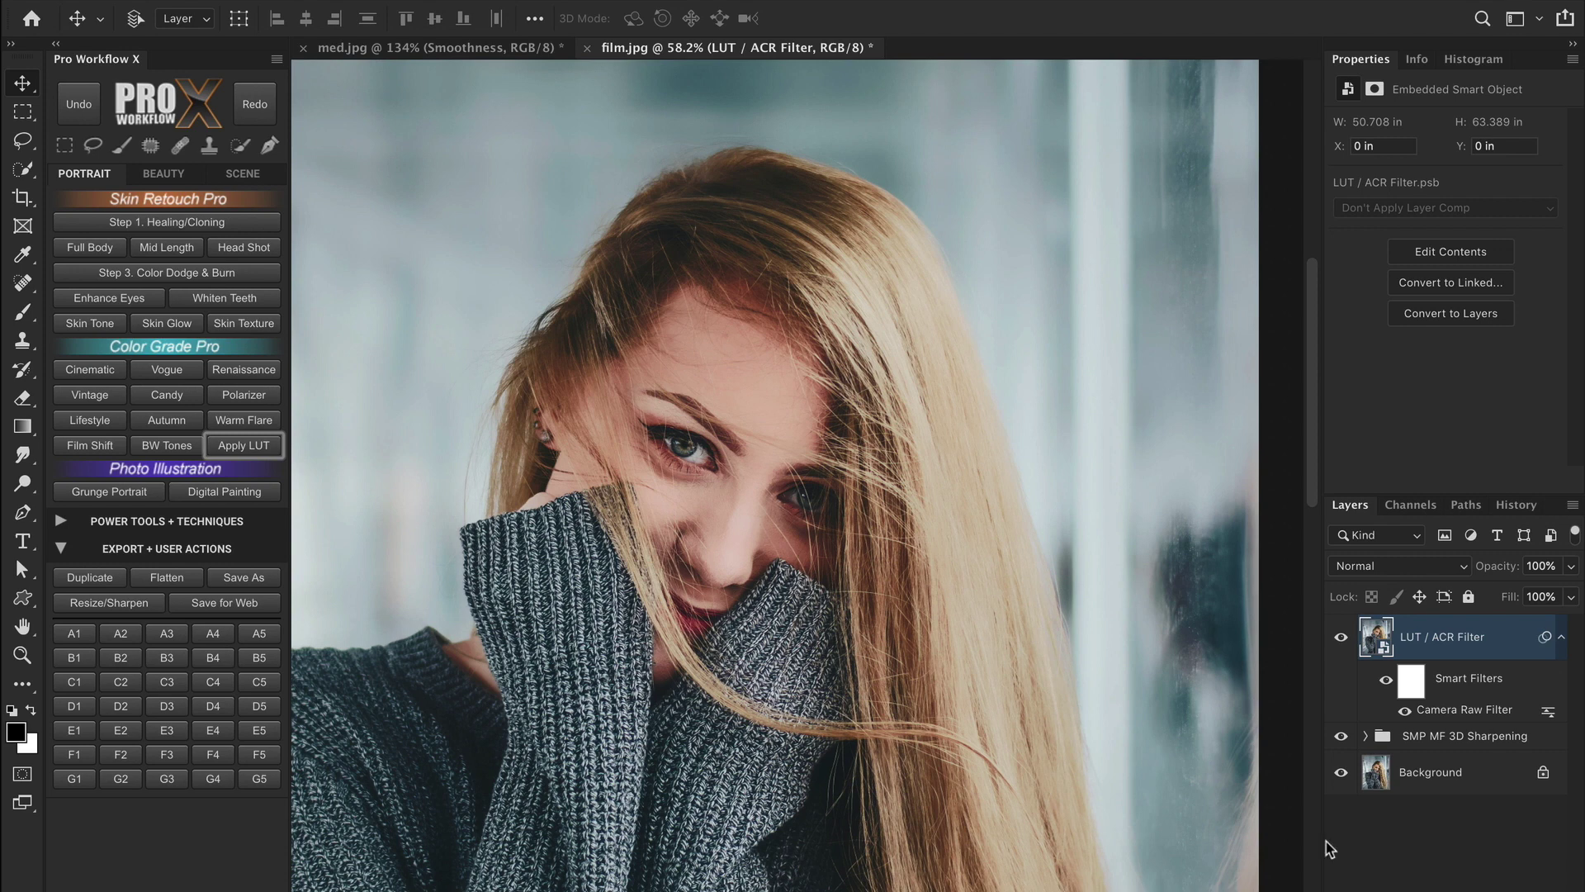
- Add a Film Grain layer at 40% opacity and hide the LUT / ACR Filter layer
{"action": "left_click", "coordinate": [259, 522]}
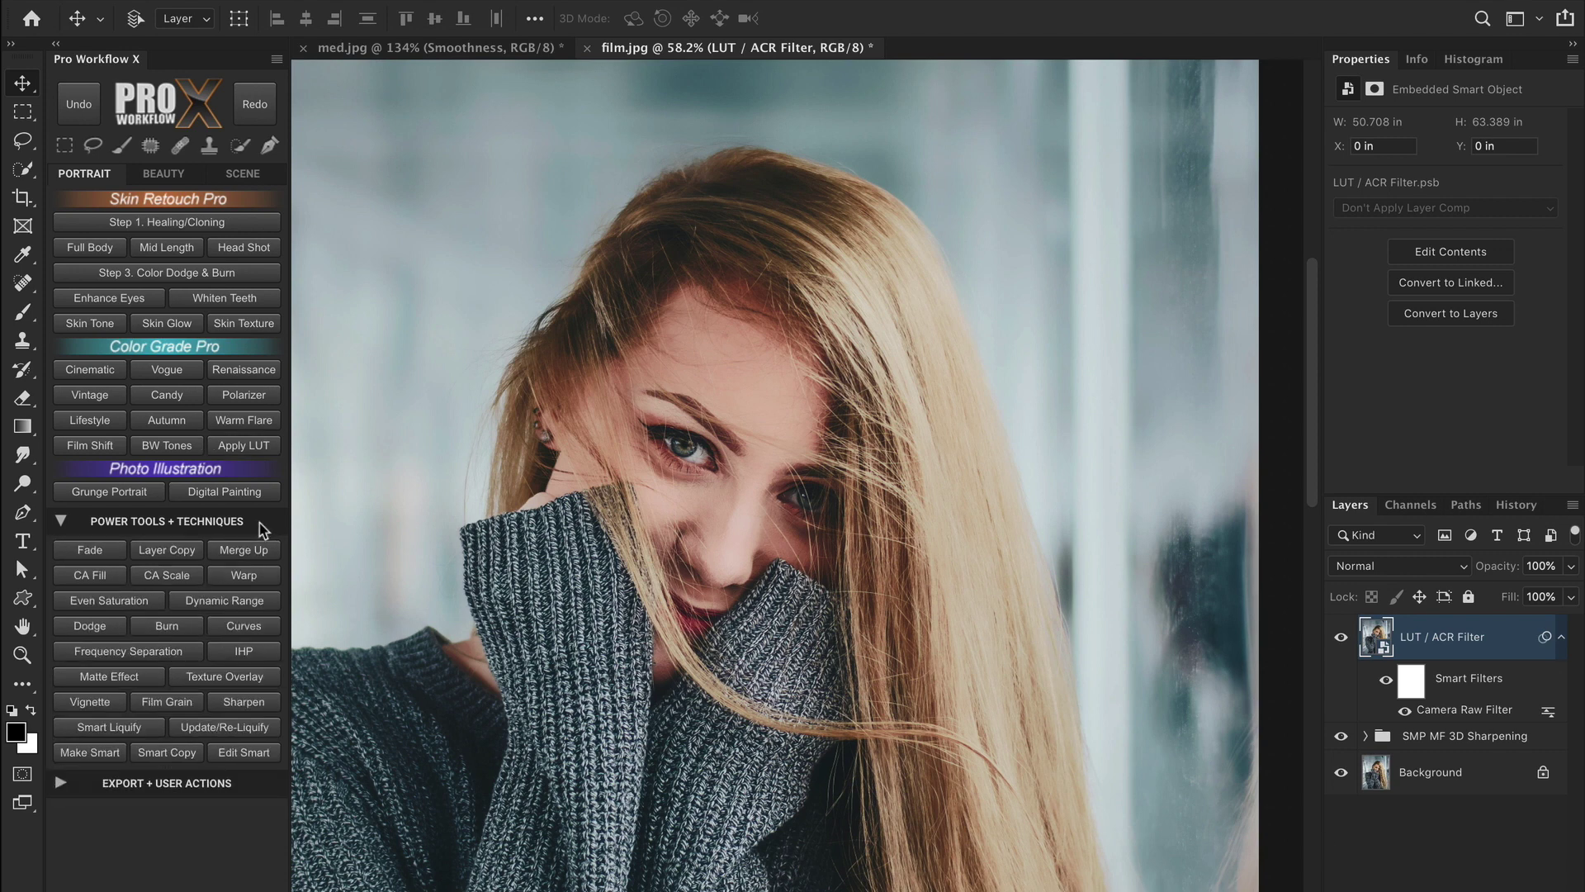
{"action": "left_click", "coordinate": [183, 704]}
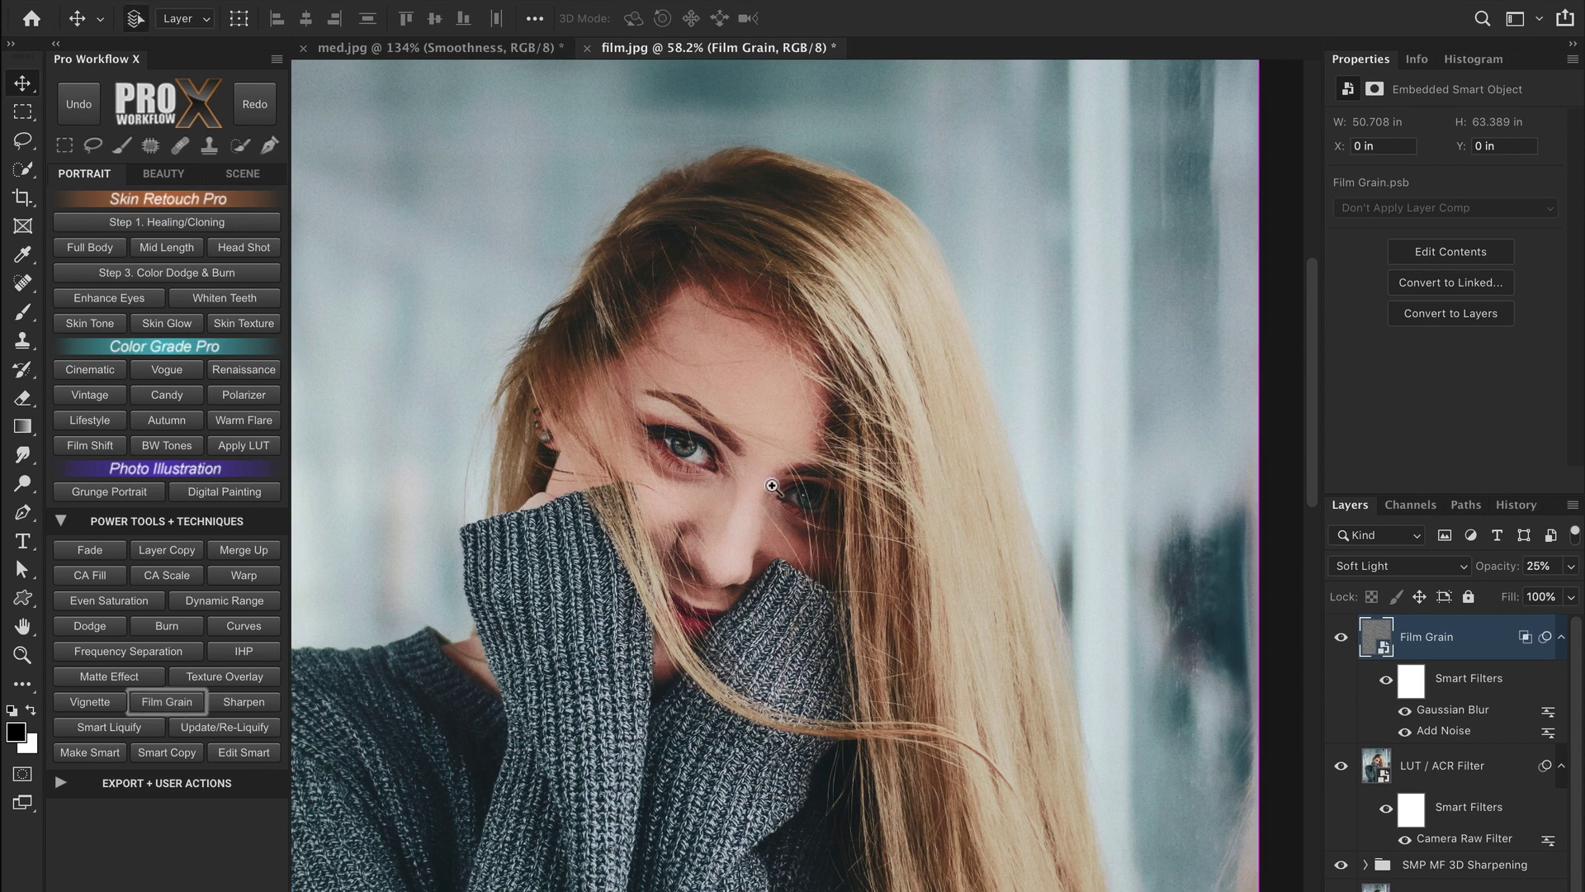
{"action": "left_click_drag", "start_coordinate": [760, 473], "coordinate": [846, 556]}
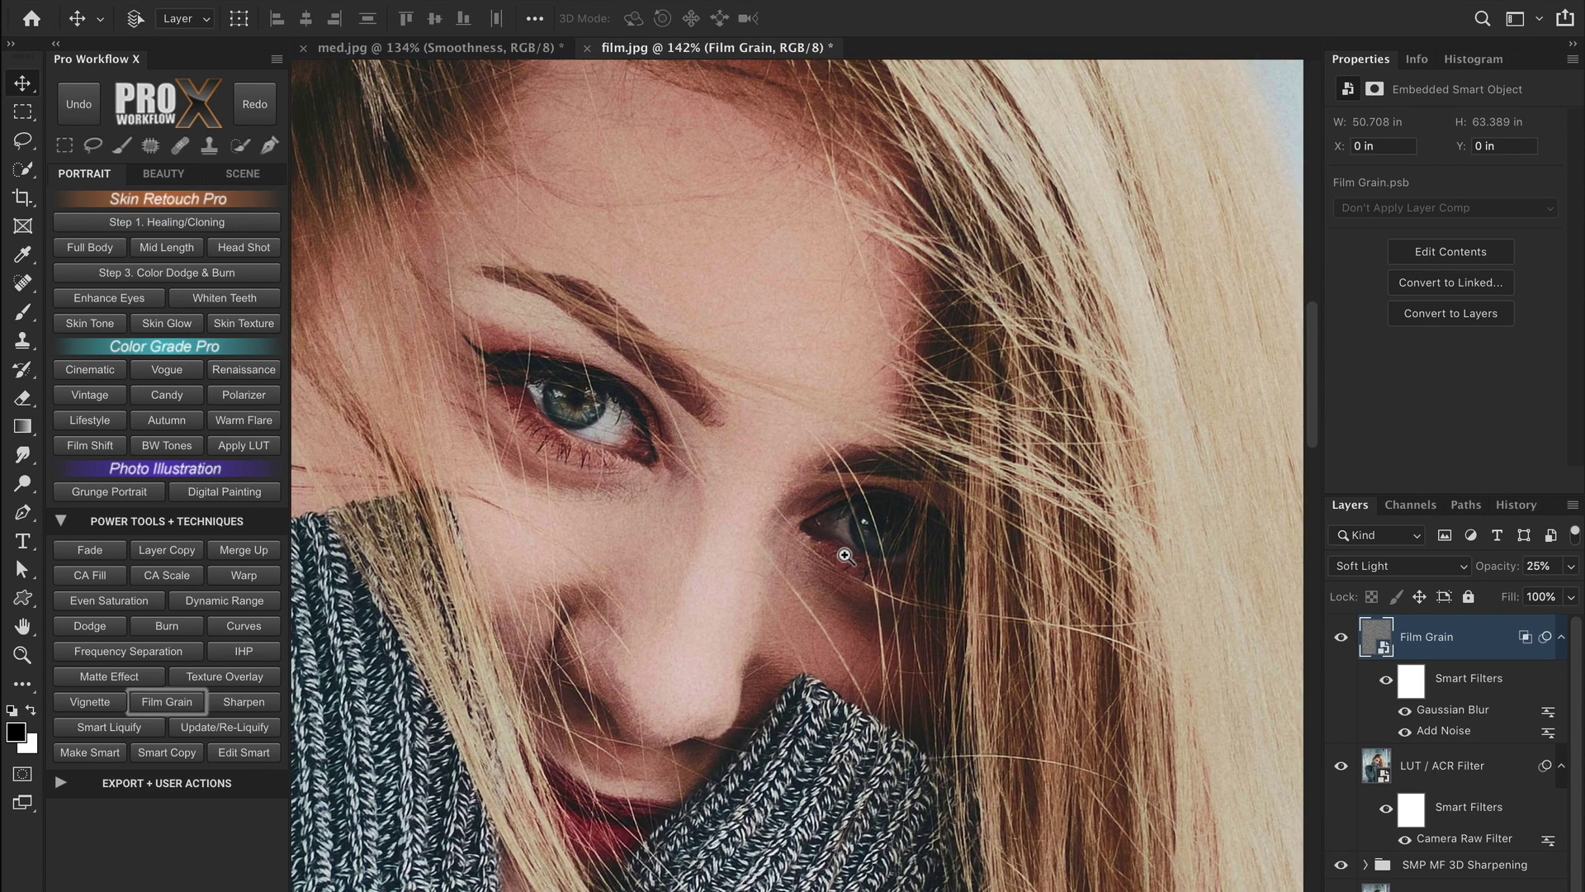
{"action": "left_click_drag", "start_coordinate": [1493, 571], "coordinate": [1508, 572]}
{"action": "left_click", "coordinate": [1341, 766]}
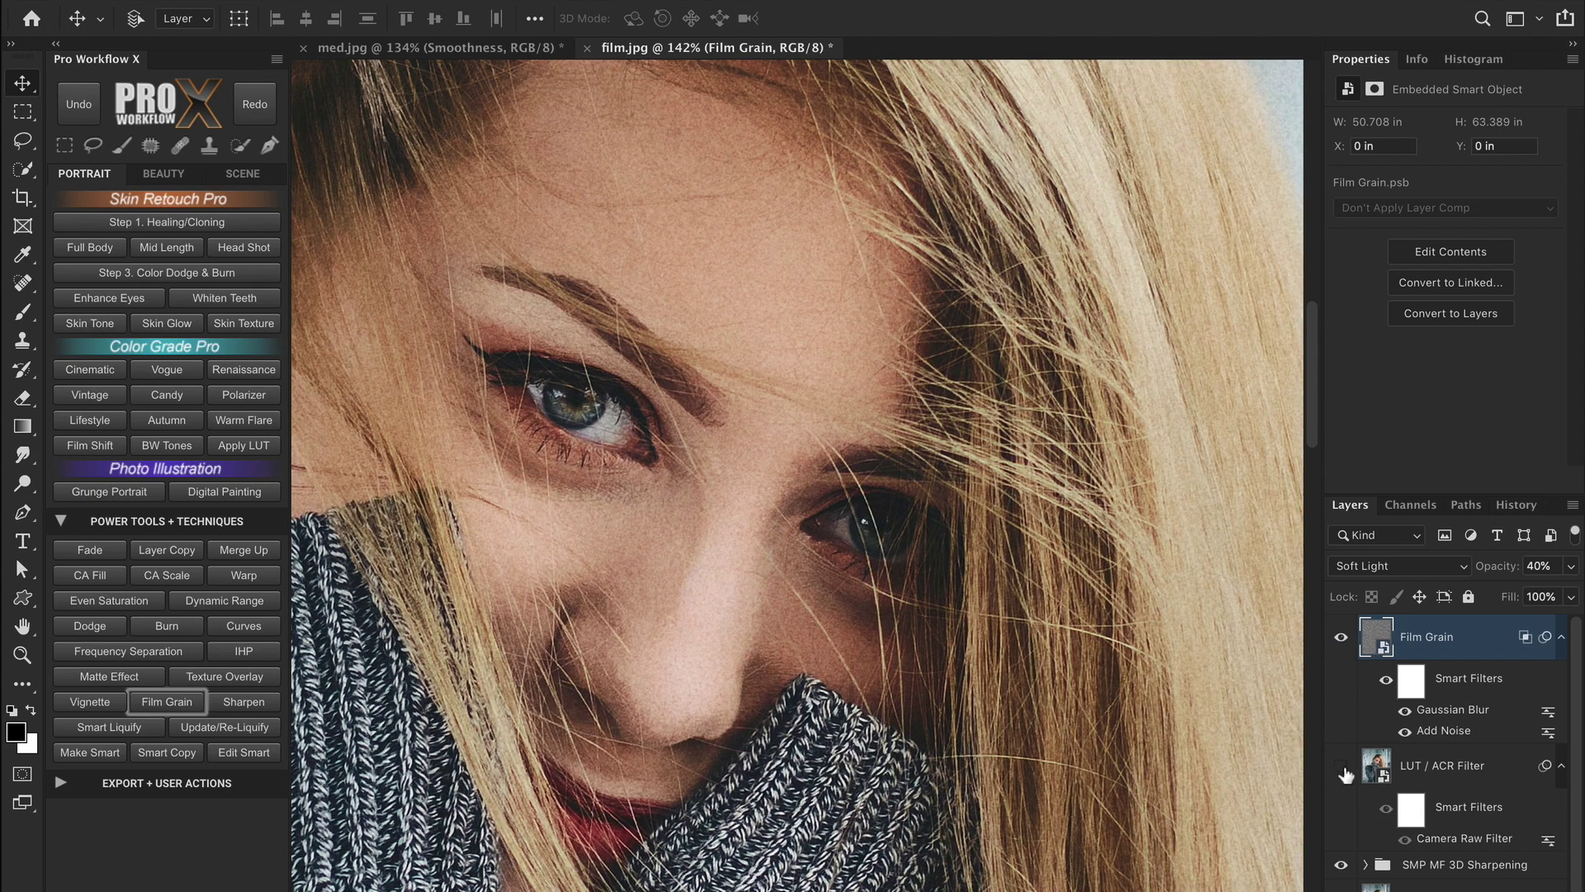
- Toggle the SMP MF 3D Sharpening group off and on twice to compare the portrait with and without it
{"action": "scroll", "coordinate": [1346, 774], "scroll_direction": "down", "scroll_amount": 1}
{"action": "left_click", "coordinate": [1341, 853]}
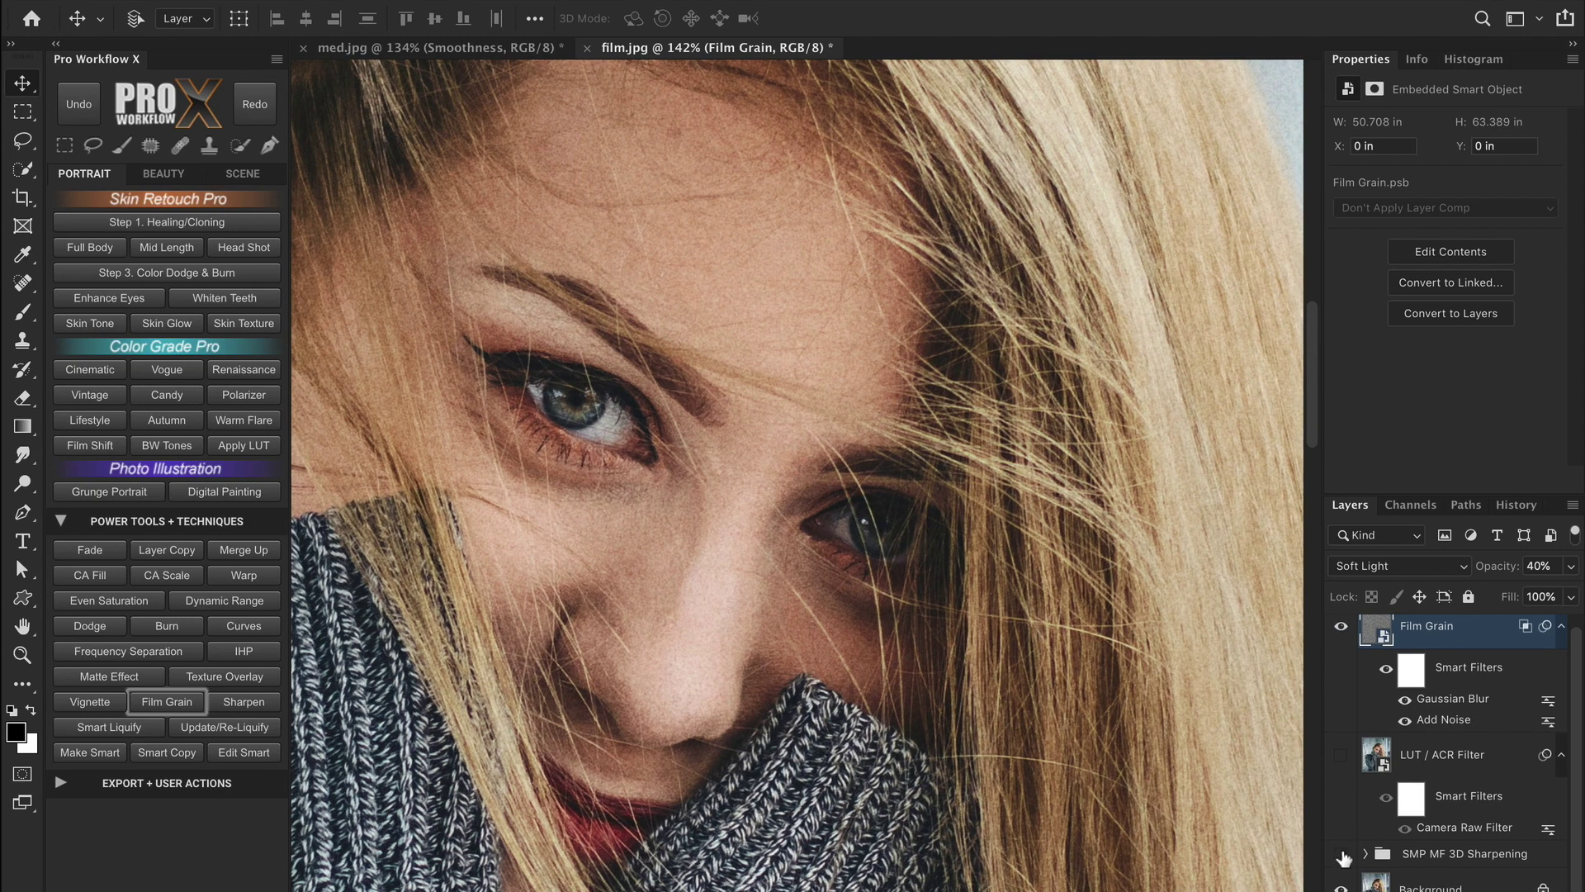
{"action": "scroll", "coordinate": [1049, 753], "scroll_direction": "down", "scroll_amount": 2}
{"action": "scroll", "coordinate": [1000, 741], "scroll_direction": "down", "scroll_amount": 2}
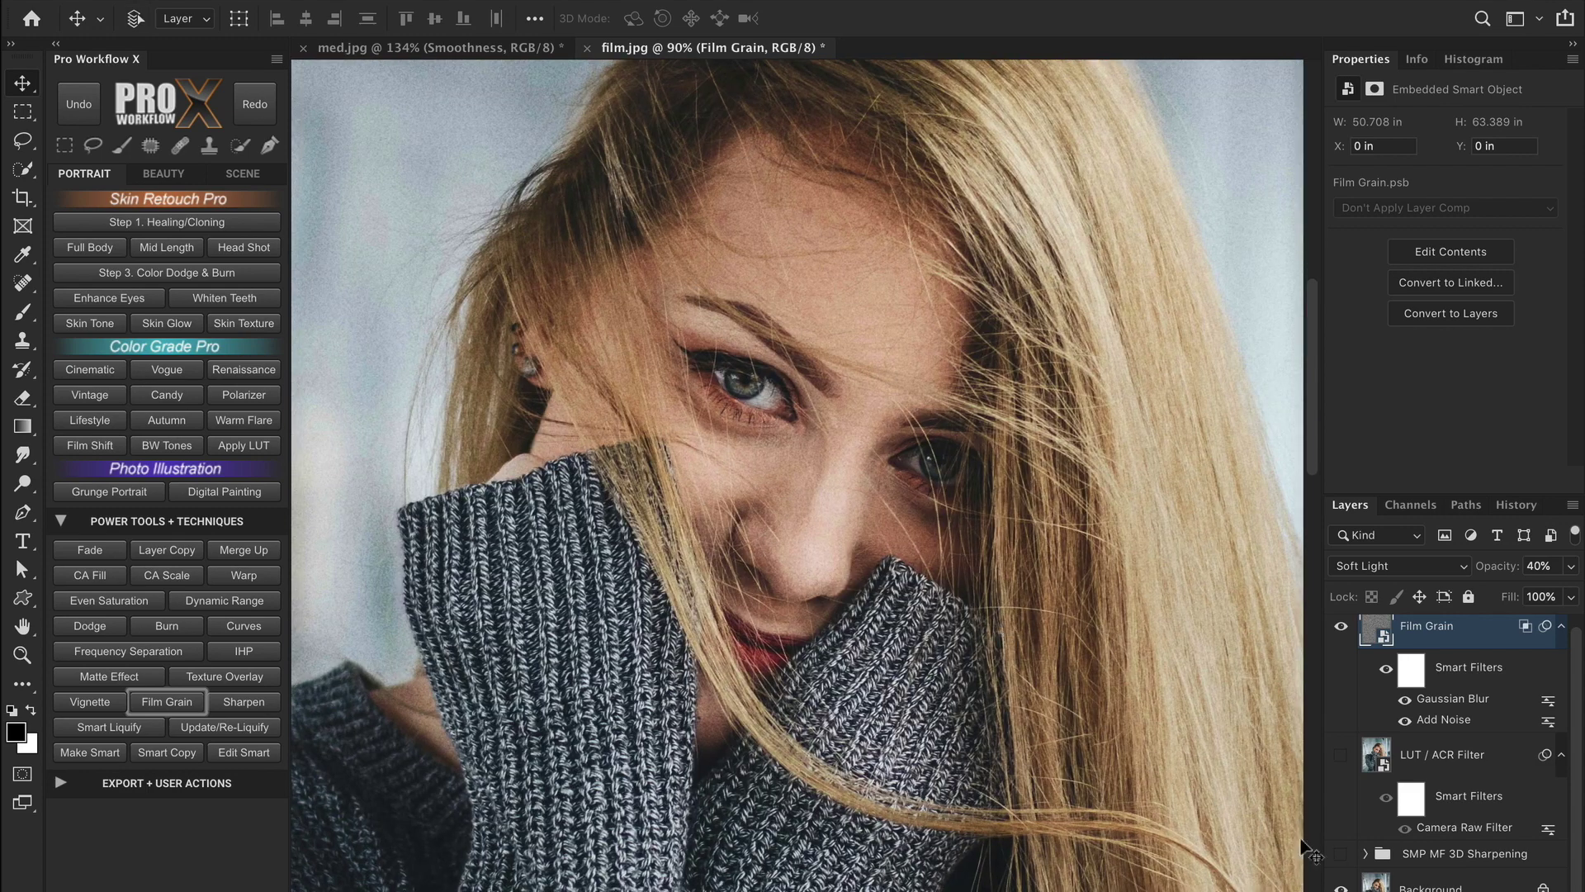
{"action": "left_click", "coordinate": [1341, 855]}
{"action": "left_click", "coordinate": [1341, 855]}
{"action": "left_click", "coordinate": [1342, 856]}
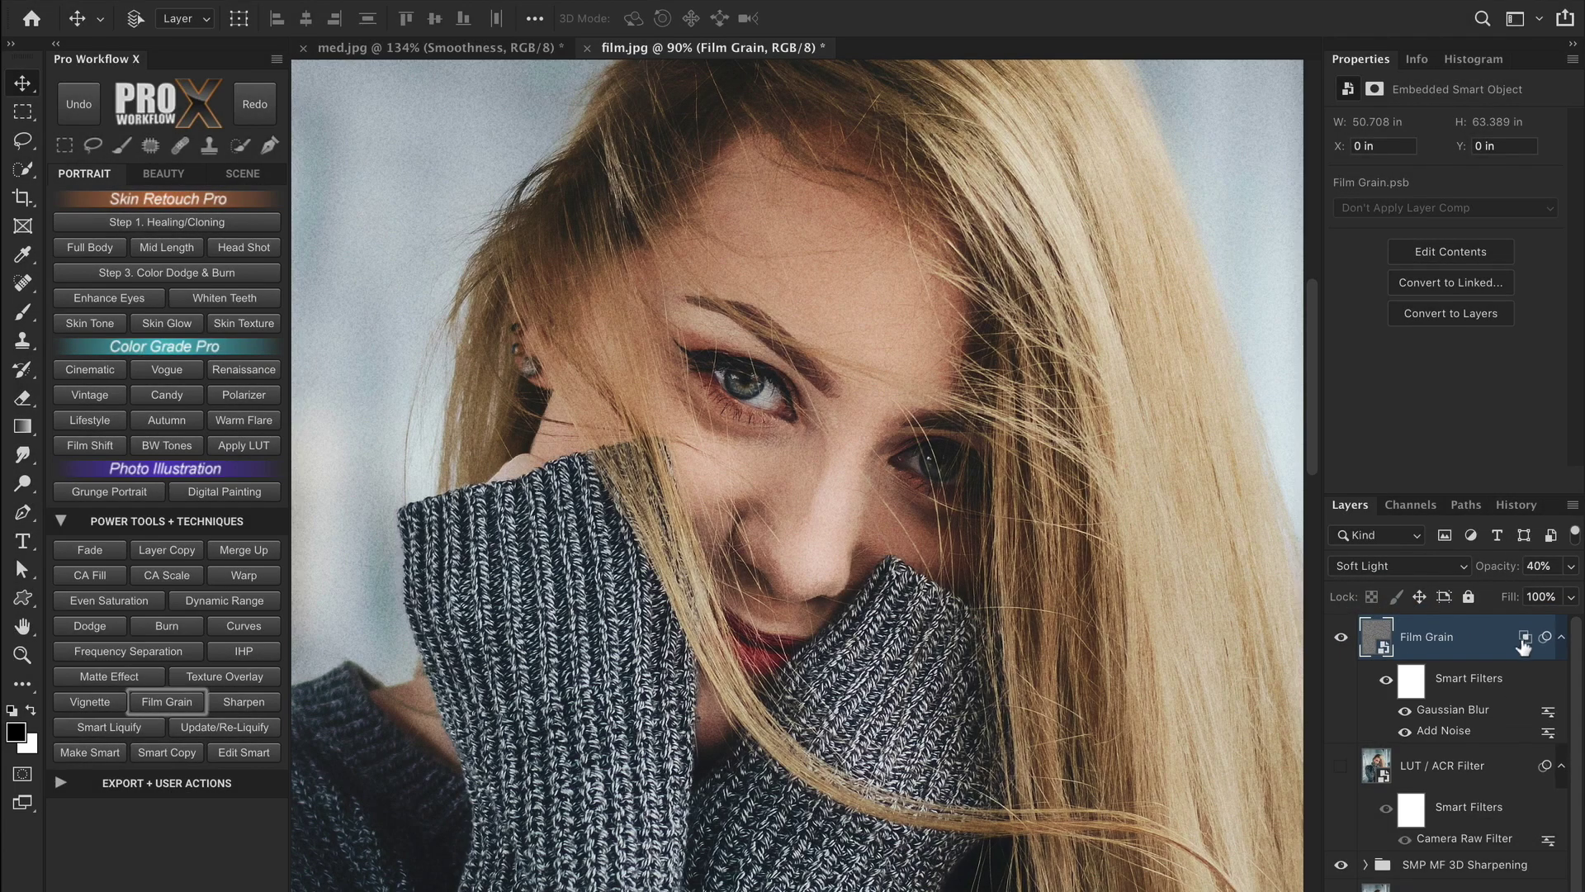
{"action": "double_click", "coordinate": [1523, 642]}
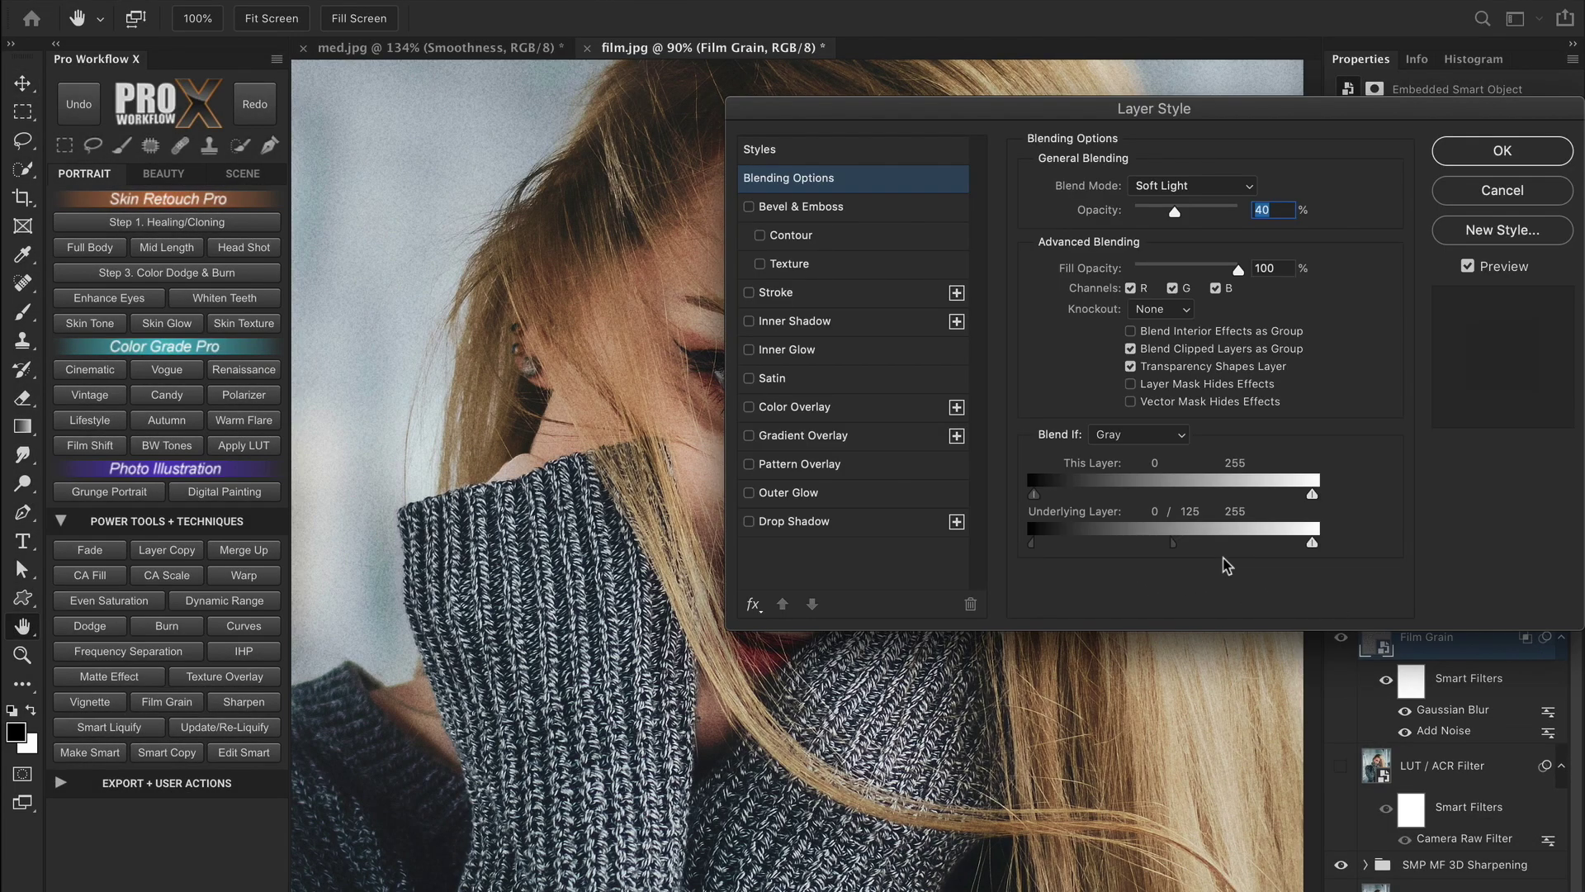
{"action": "left_click", "coordinate": [1459, 198]}
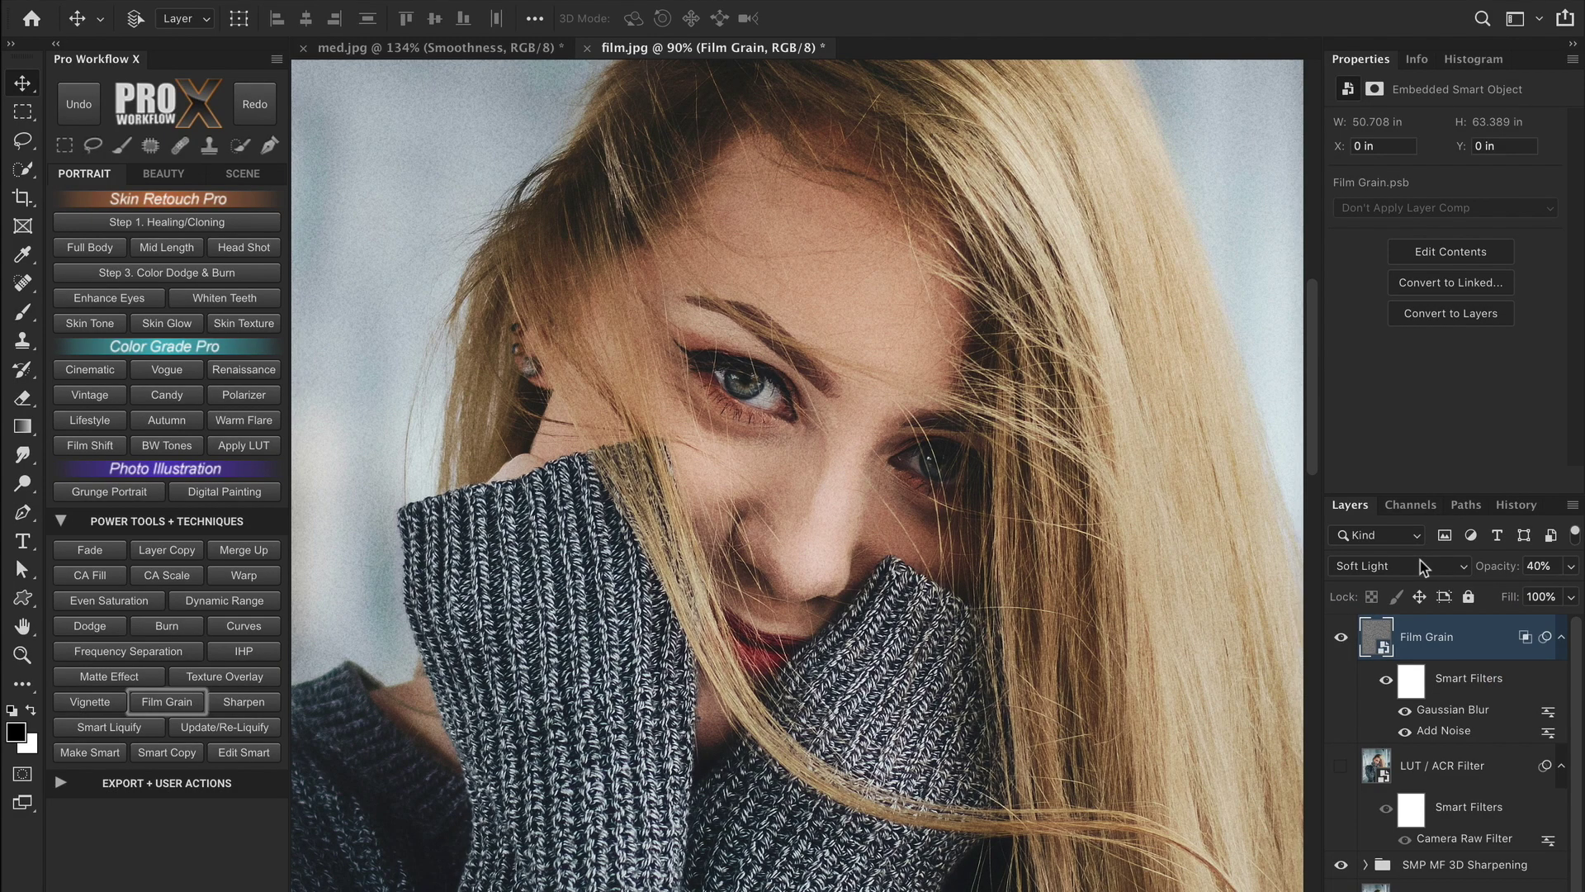
{"action": "left_click", "coordinate": [1342, 638]}
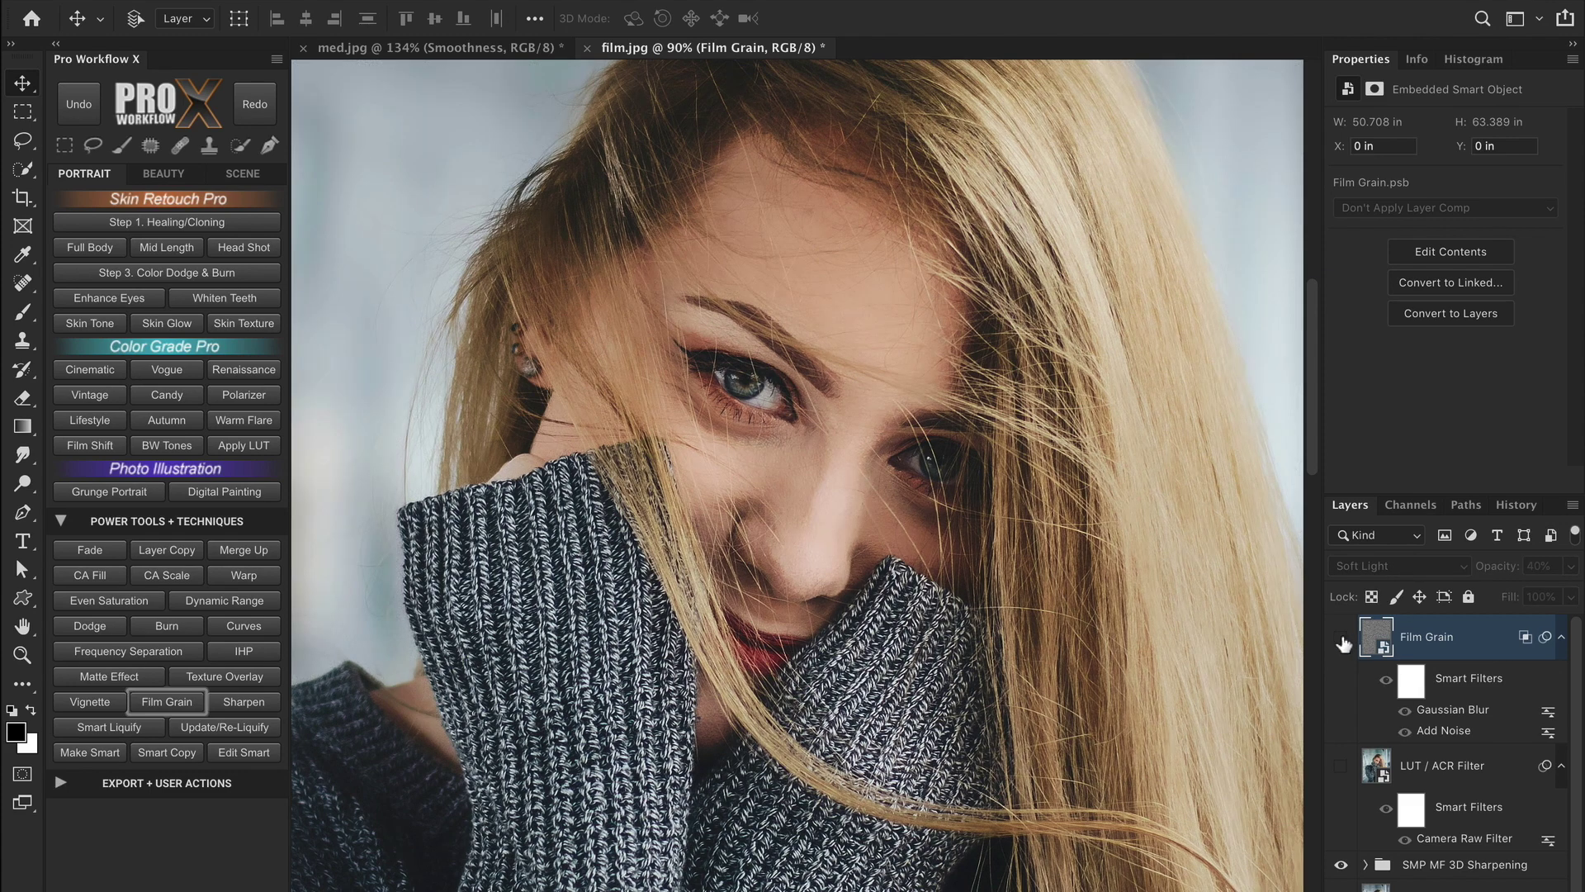
- Show the Film Grain layer again and turn the LUT / ACR Filter grade back on
{"action": "left_click", "coordinate": [1342, 638]}
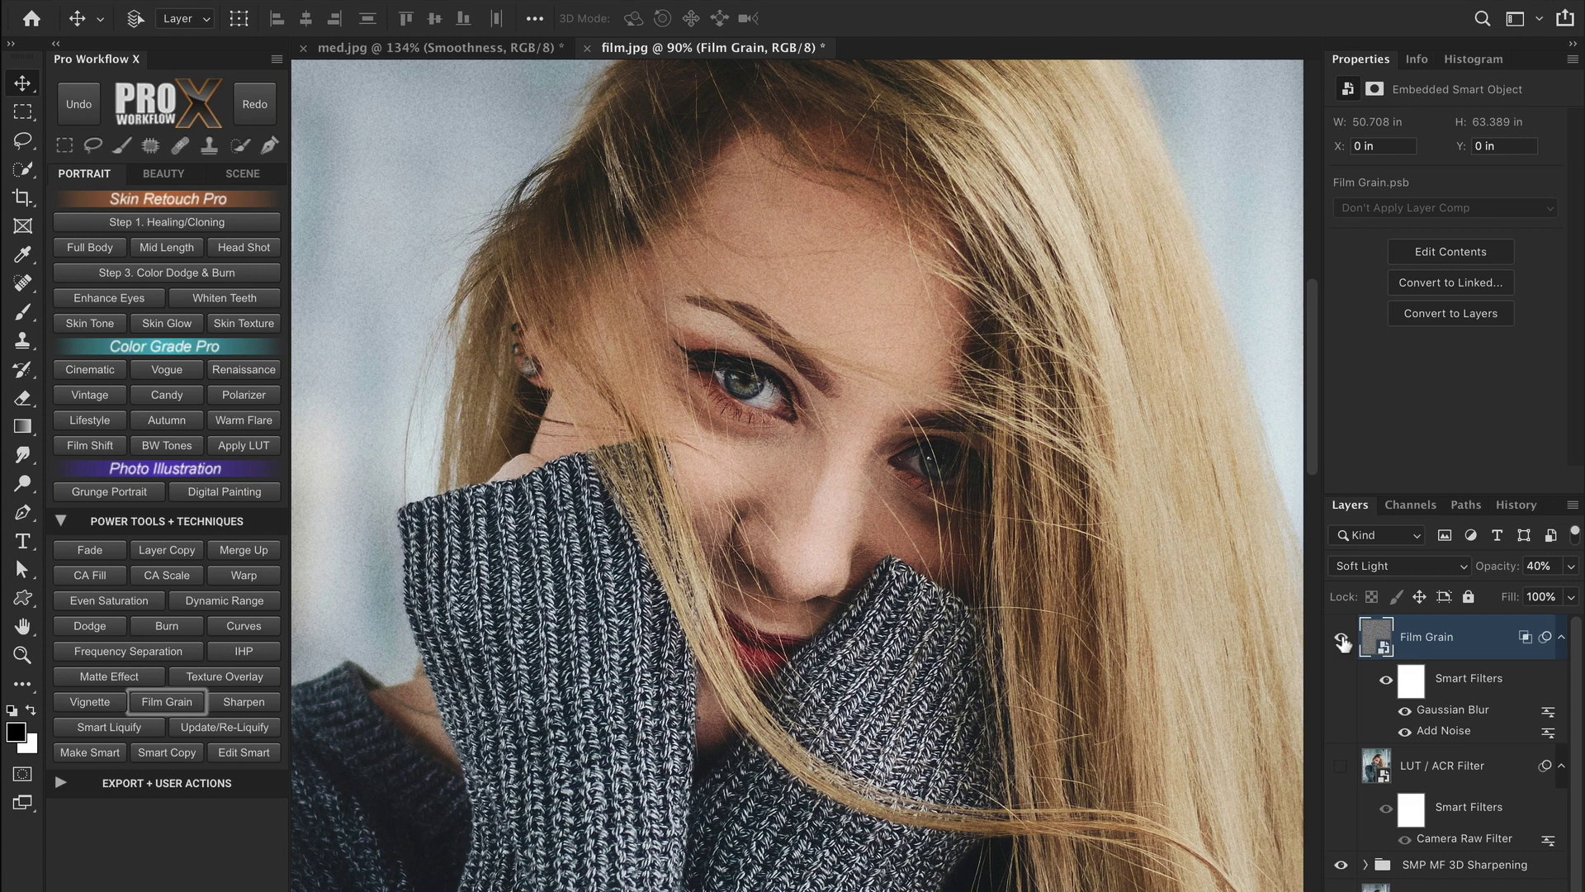
{"action": "left_click", "coordinate": [1478, 768]}
{"action": "left_click", "coordinate": [1341, 766]}
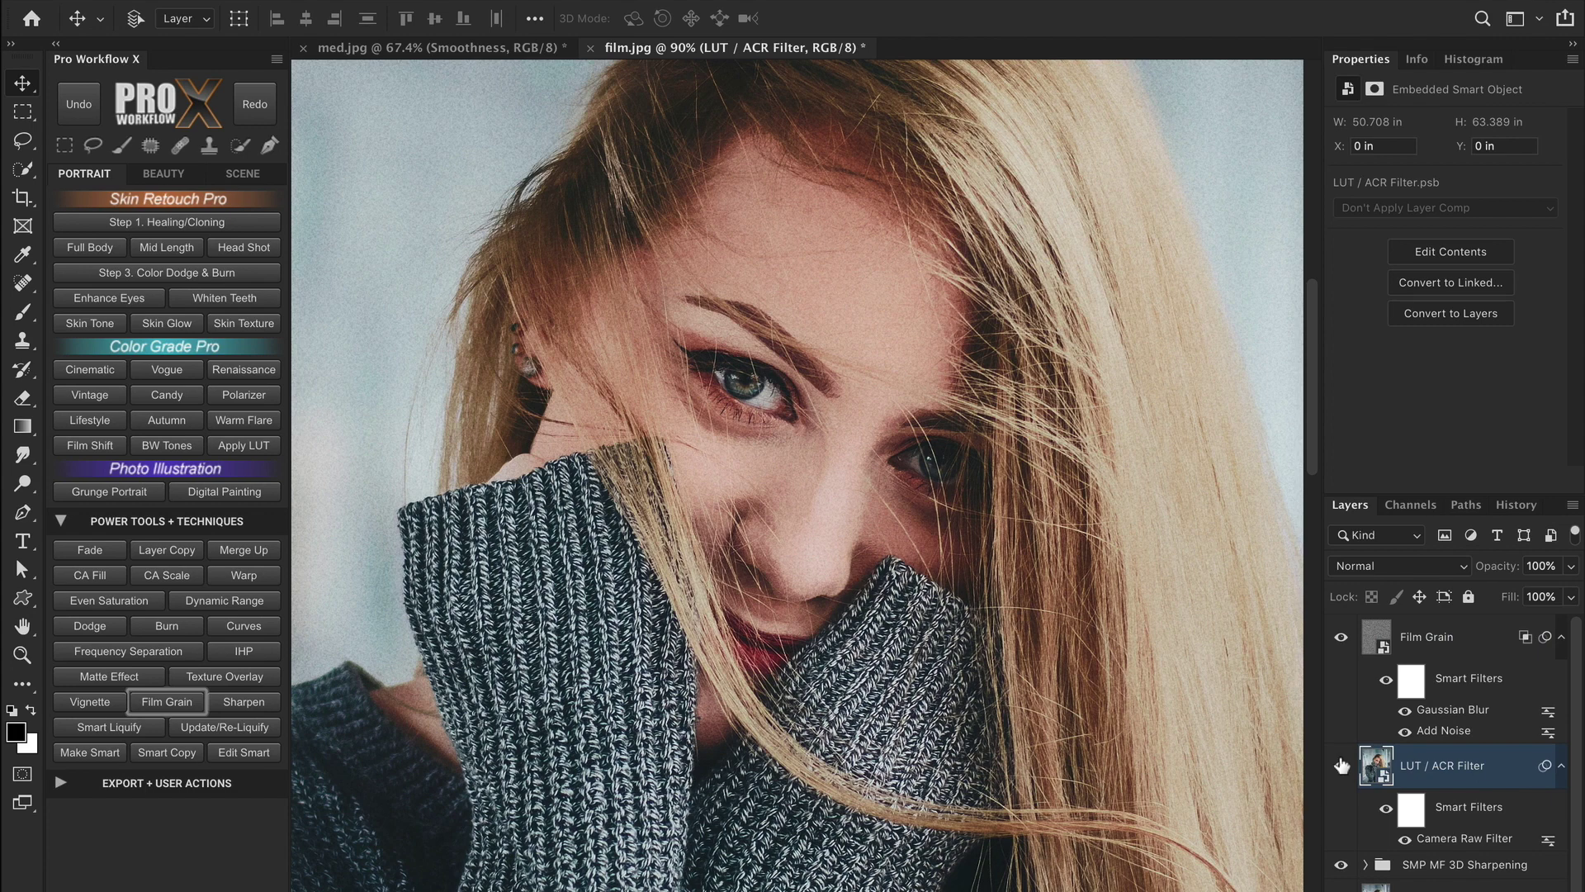
- Compare the LUT / ACR Filter layer alone against all layers, then fit the whole photo on screen
{"action": "left_click", "coordinate": [1342, 767], "text": "alt"}
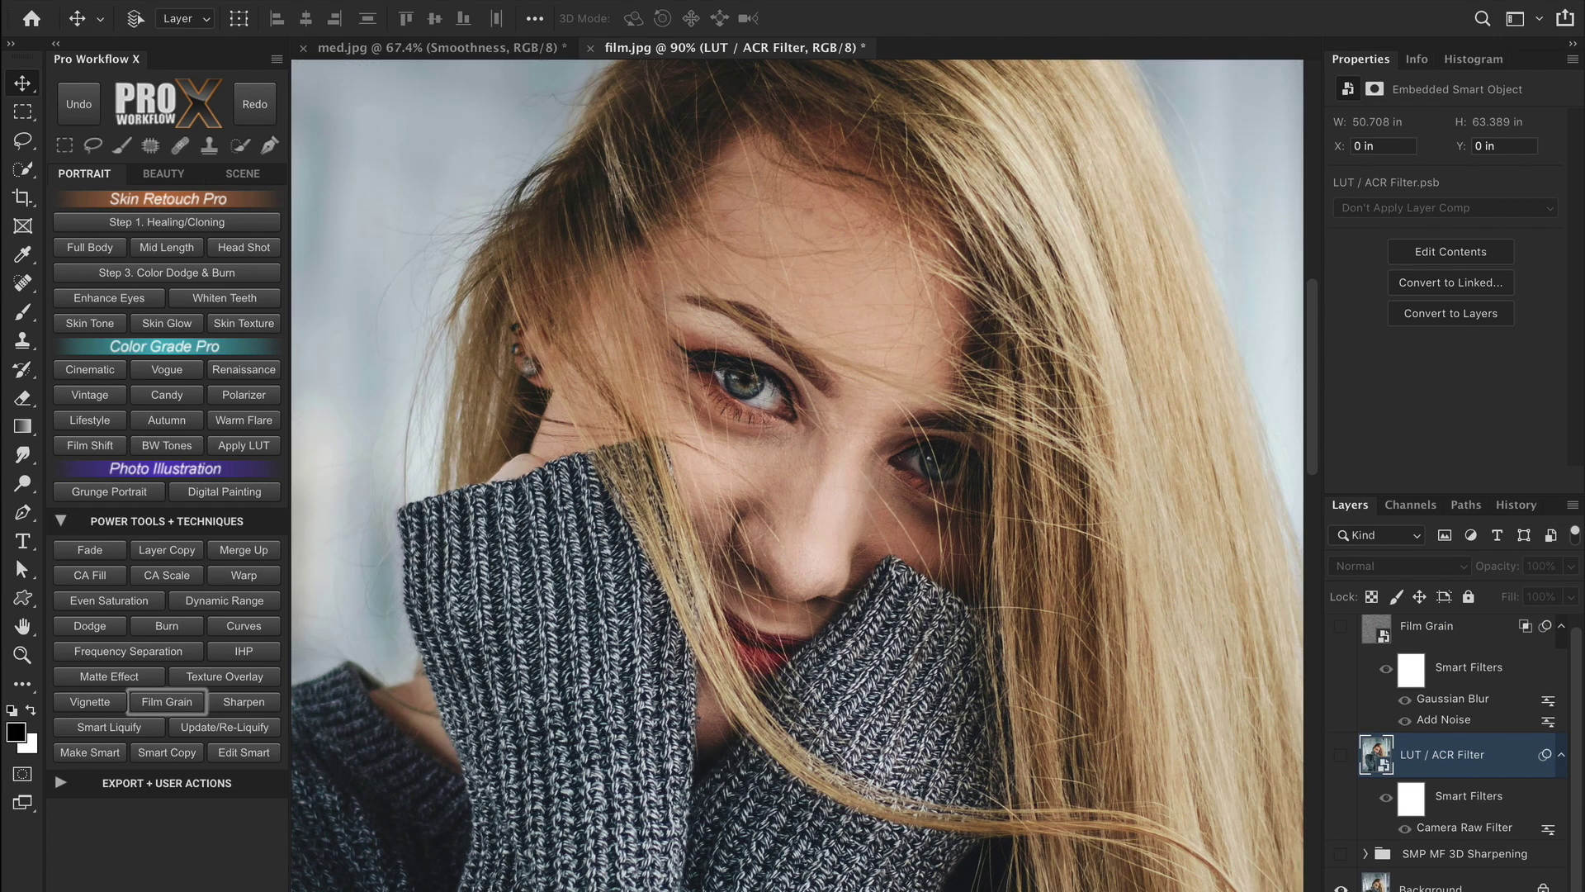
{"action": "left_click", "coordinate": [1341, 766], "text": "alt"}
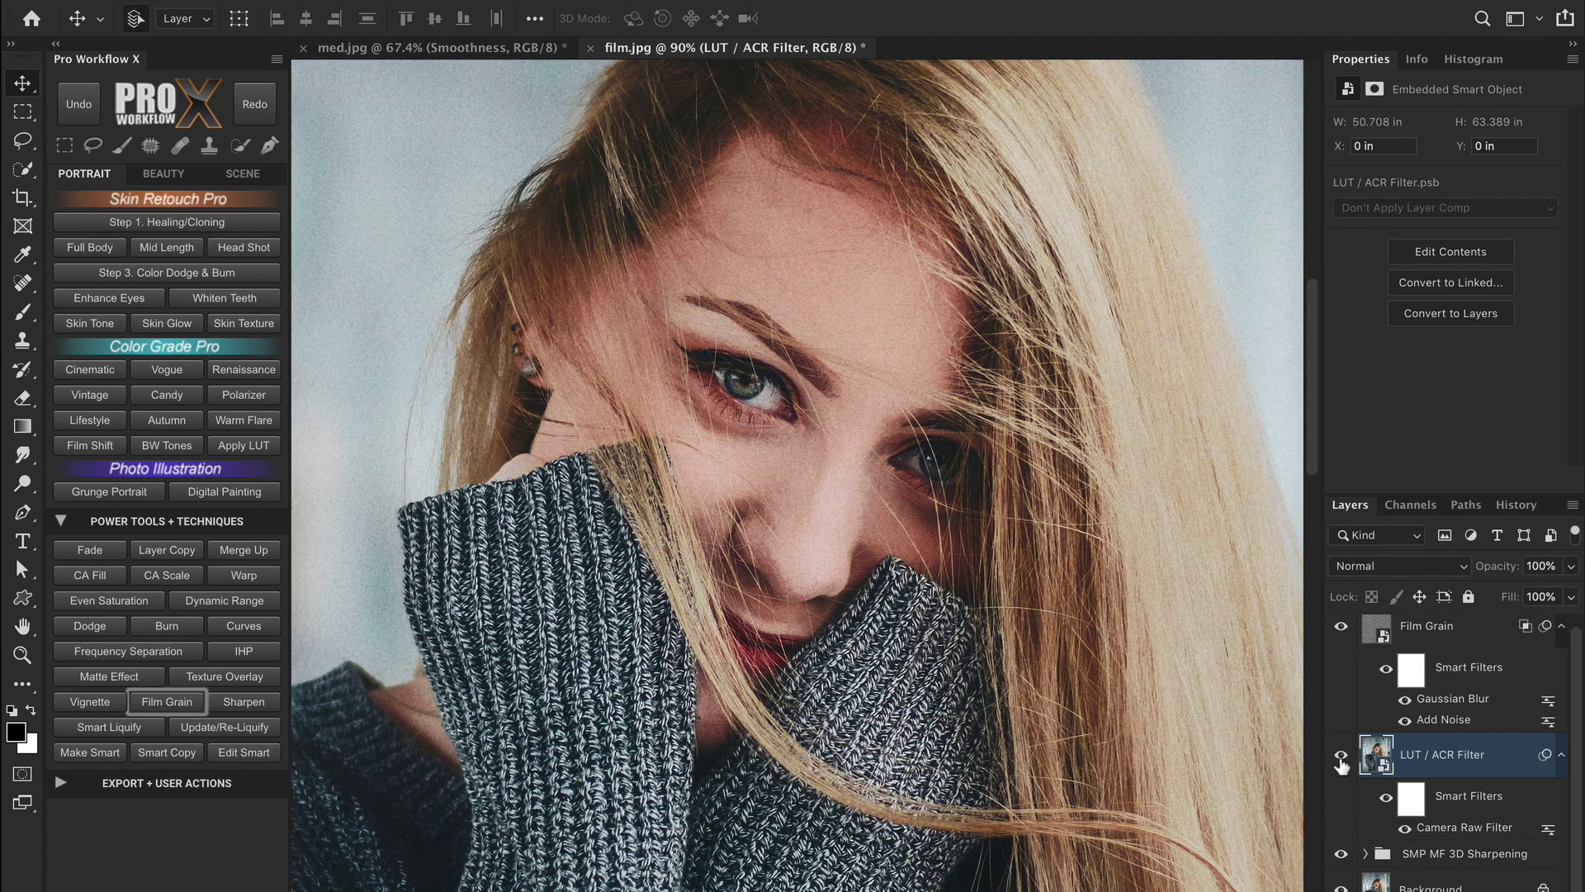
{"action": "key", "text": "ctrl+0"}
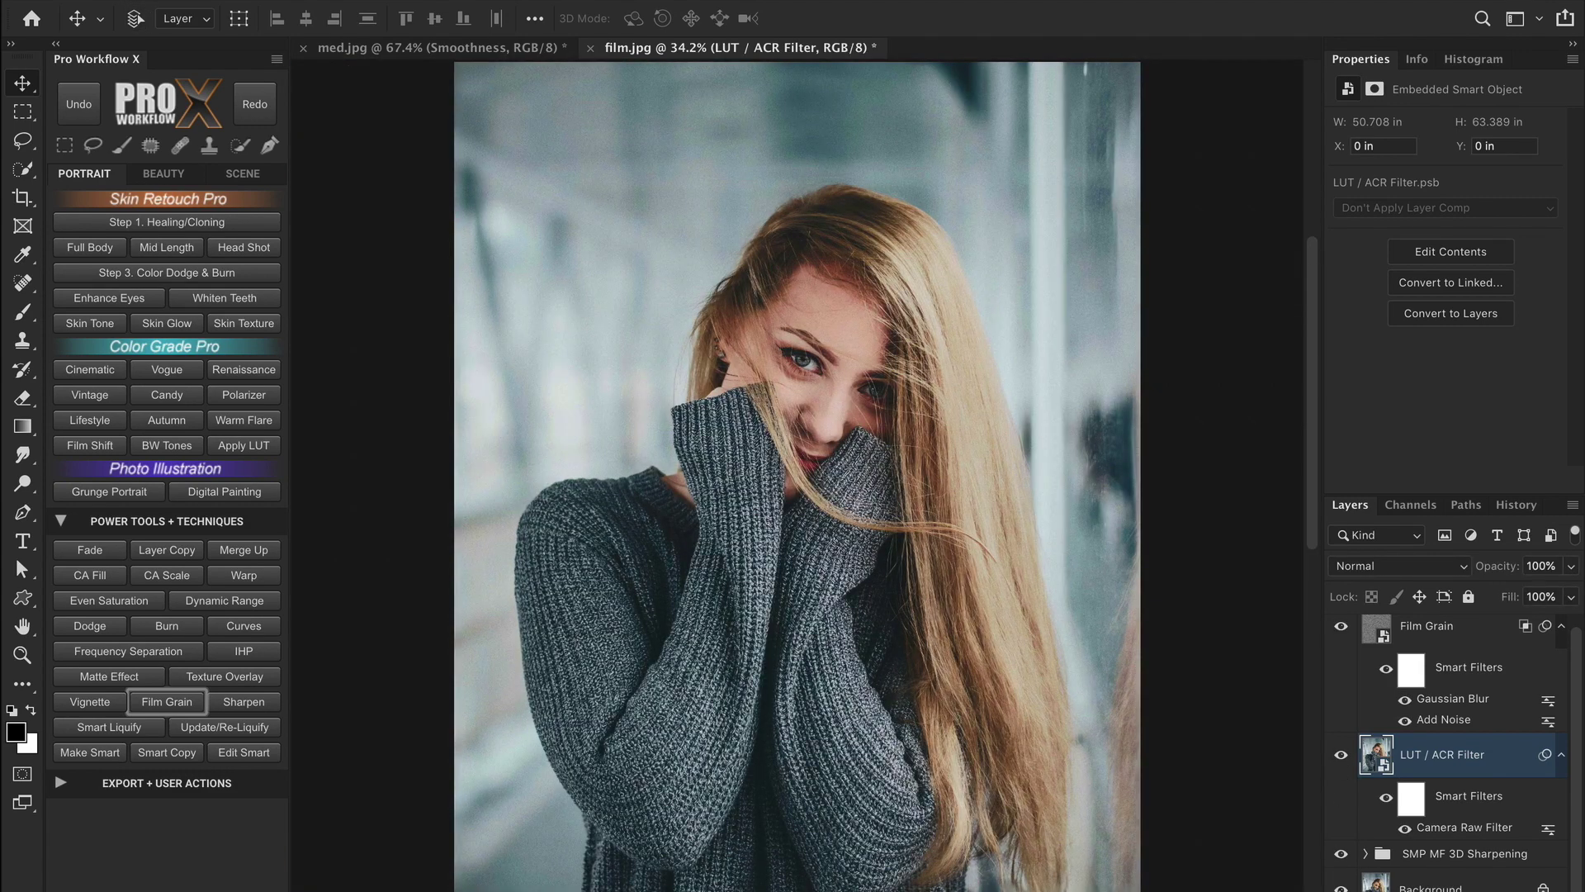
- Change the Camera Raw Filter profile to Fuji Neopan Acros 100 at amount 100 and apply
{"action": "double_click", "coordinate": [1501, 828]}
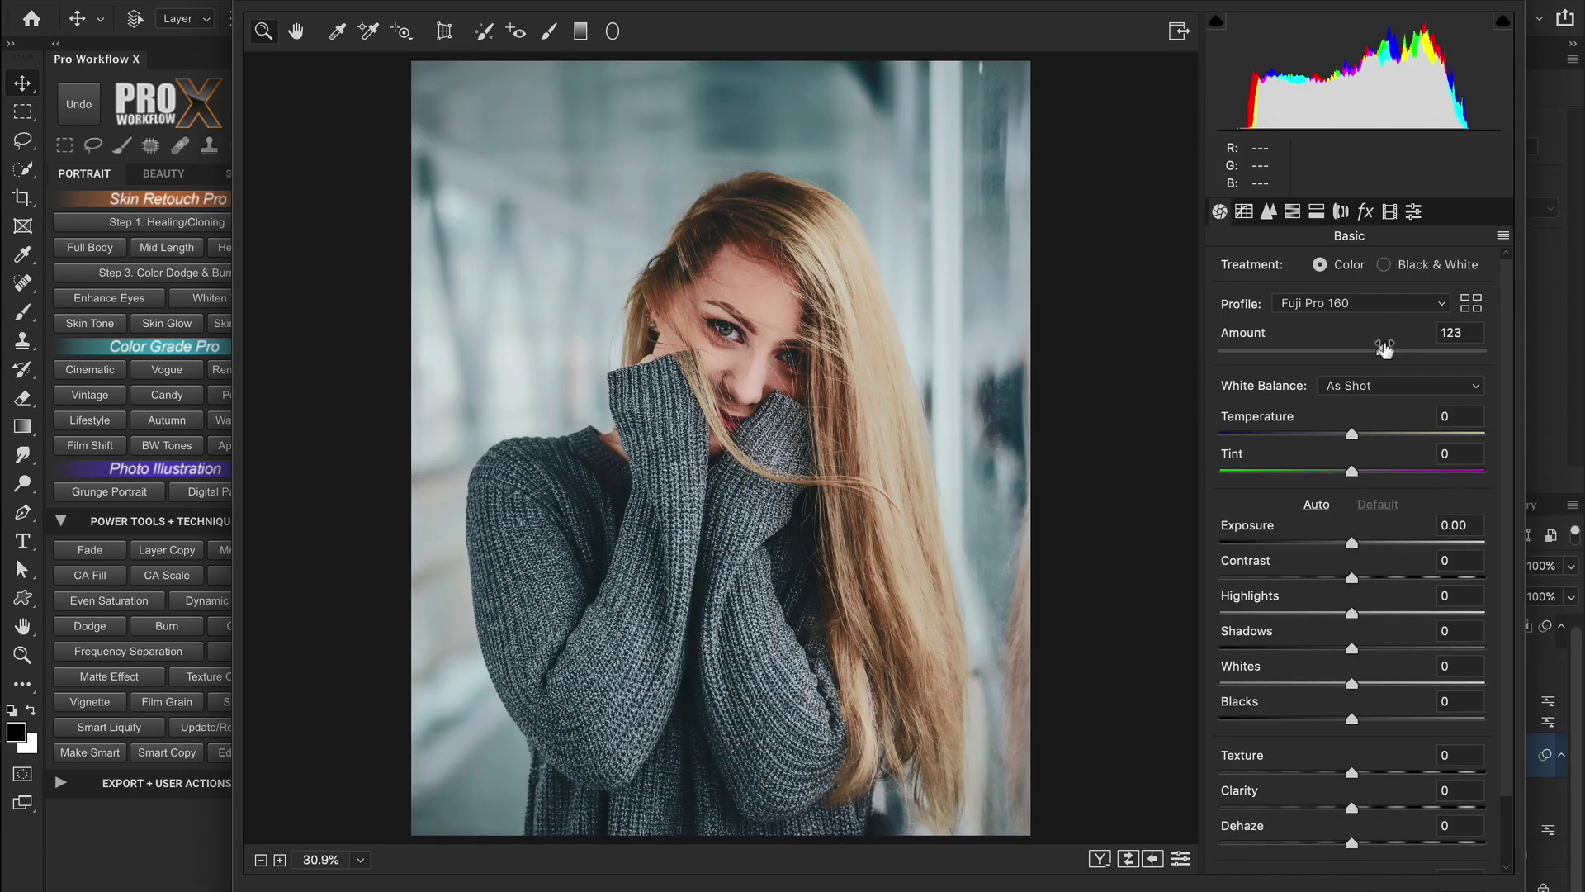
{"action": "left_click_drag", "start_coordinate": [1384, 348], "coordinate": [1336, 349]}
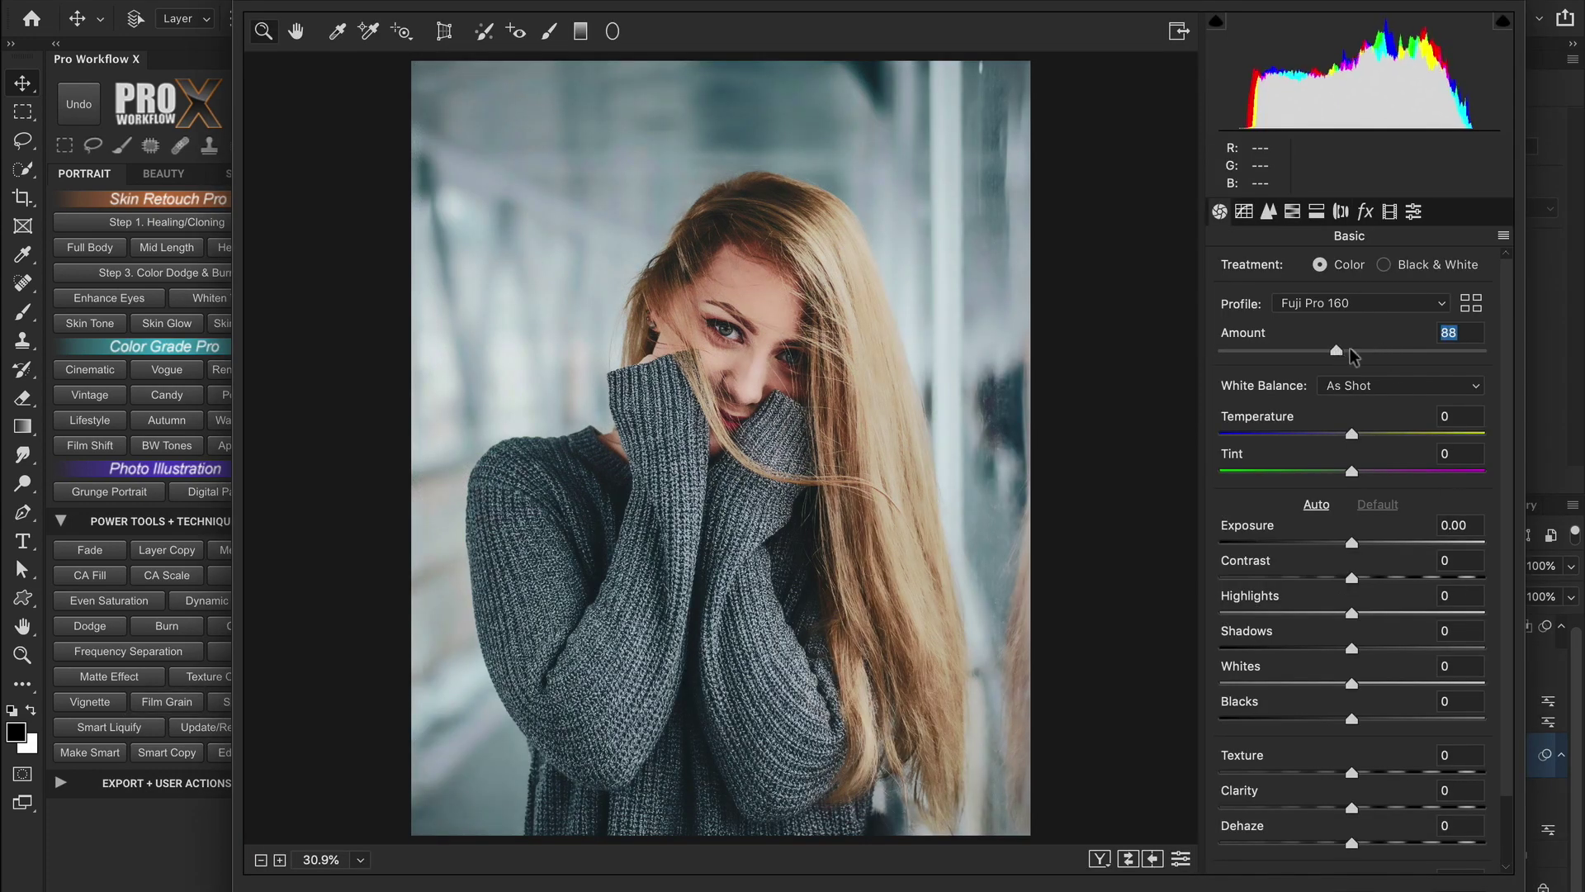
{"action": "left_click", "coordinate": [1475, 305]}
{"action": "left_click", "coordinate": [1437, 441]}
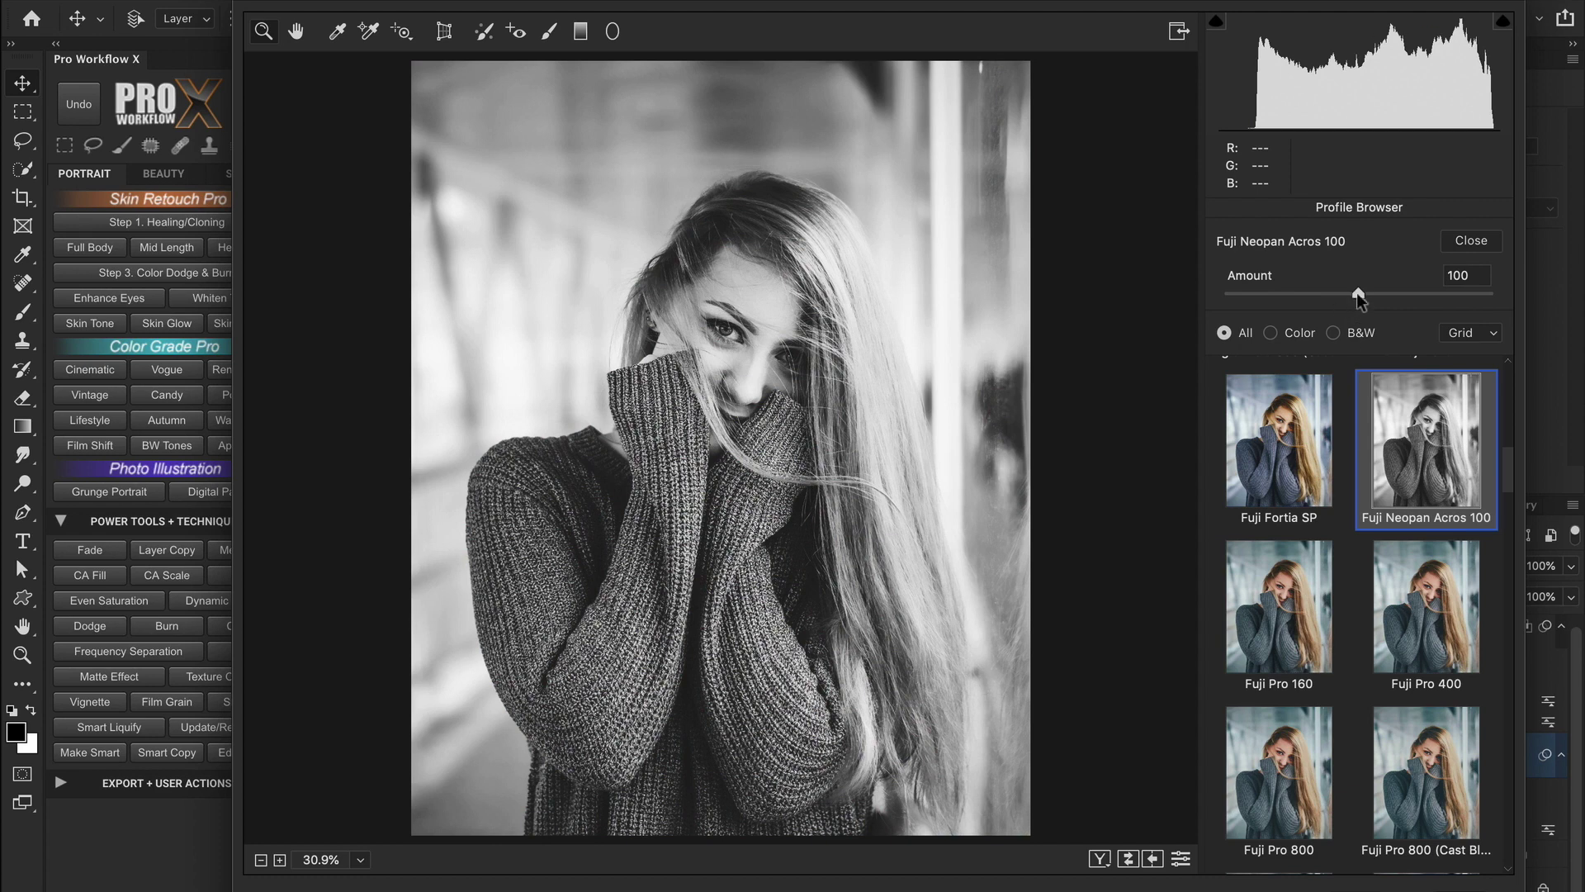
{"action": "left_click_drag", "start_coordinate": [1356, 292], "coordinate": [1287, 294]}
{"action": "double_click", "coordinate": [1286, 294]}
{"action": "key", "text": "Return"}
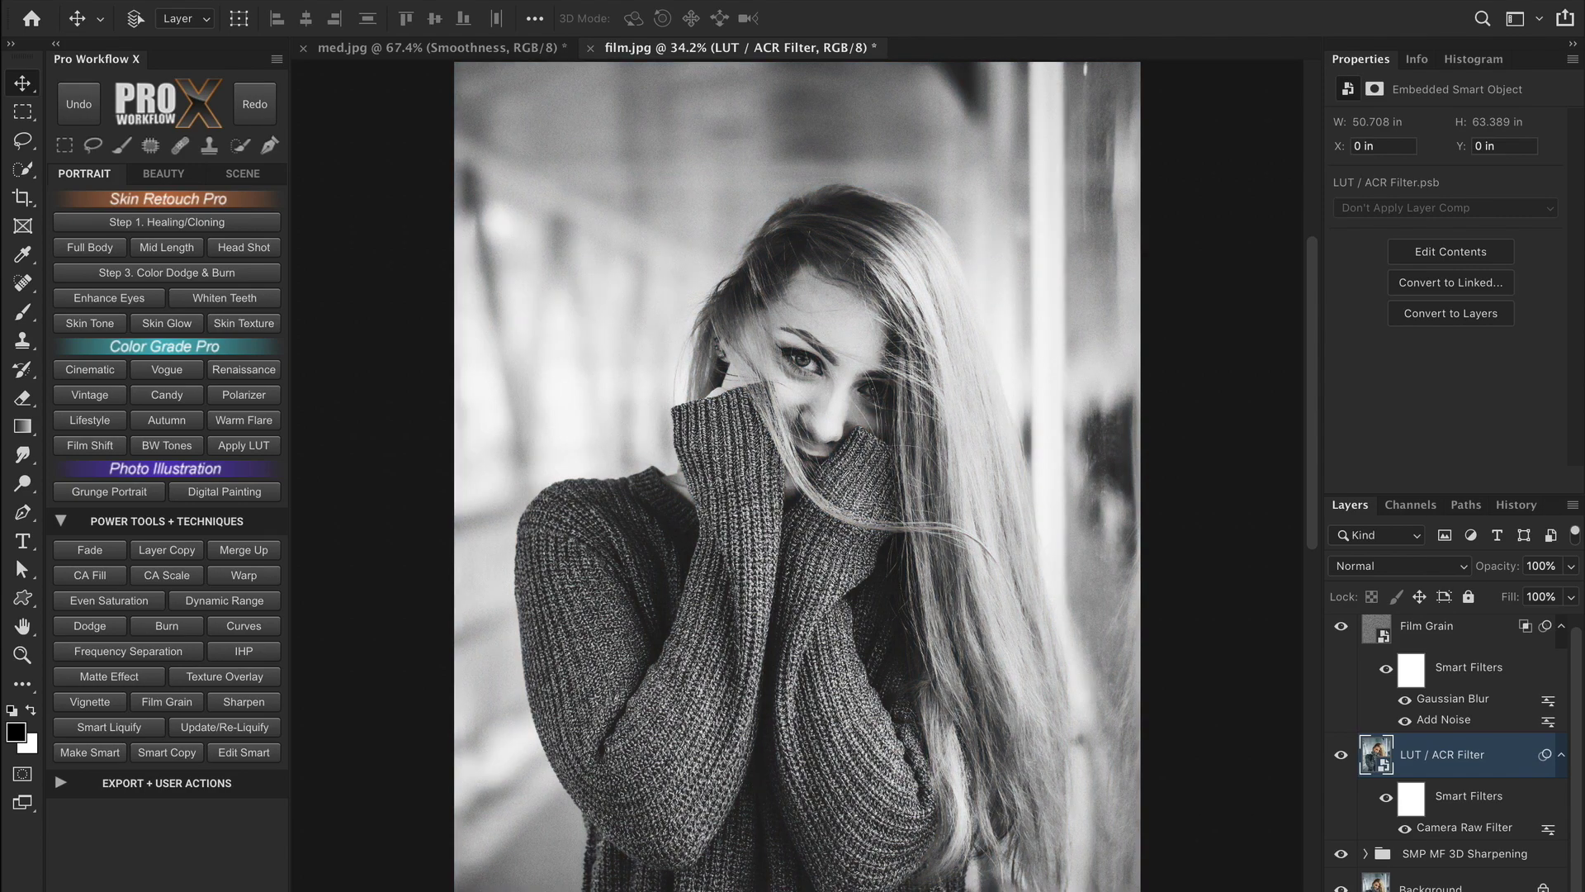
- Compare the black-and-white edit against the original unedited photo
{"action": "scroll", "coordinate": [826, 397], "scroll_direction": "up", "scroll_amount": 6}
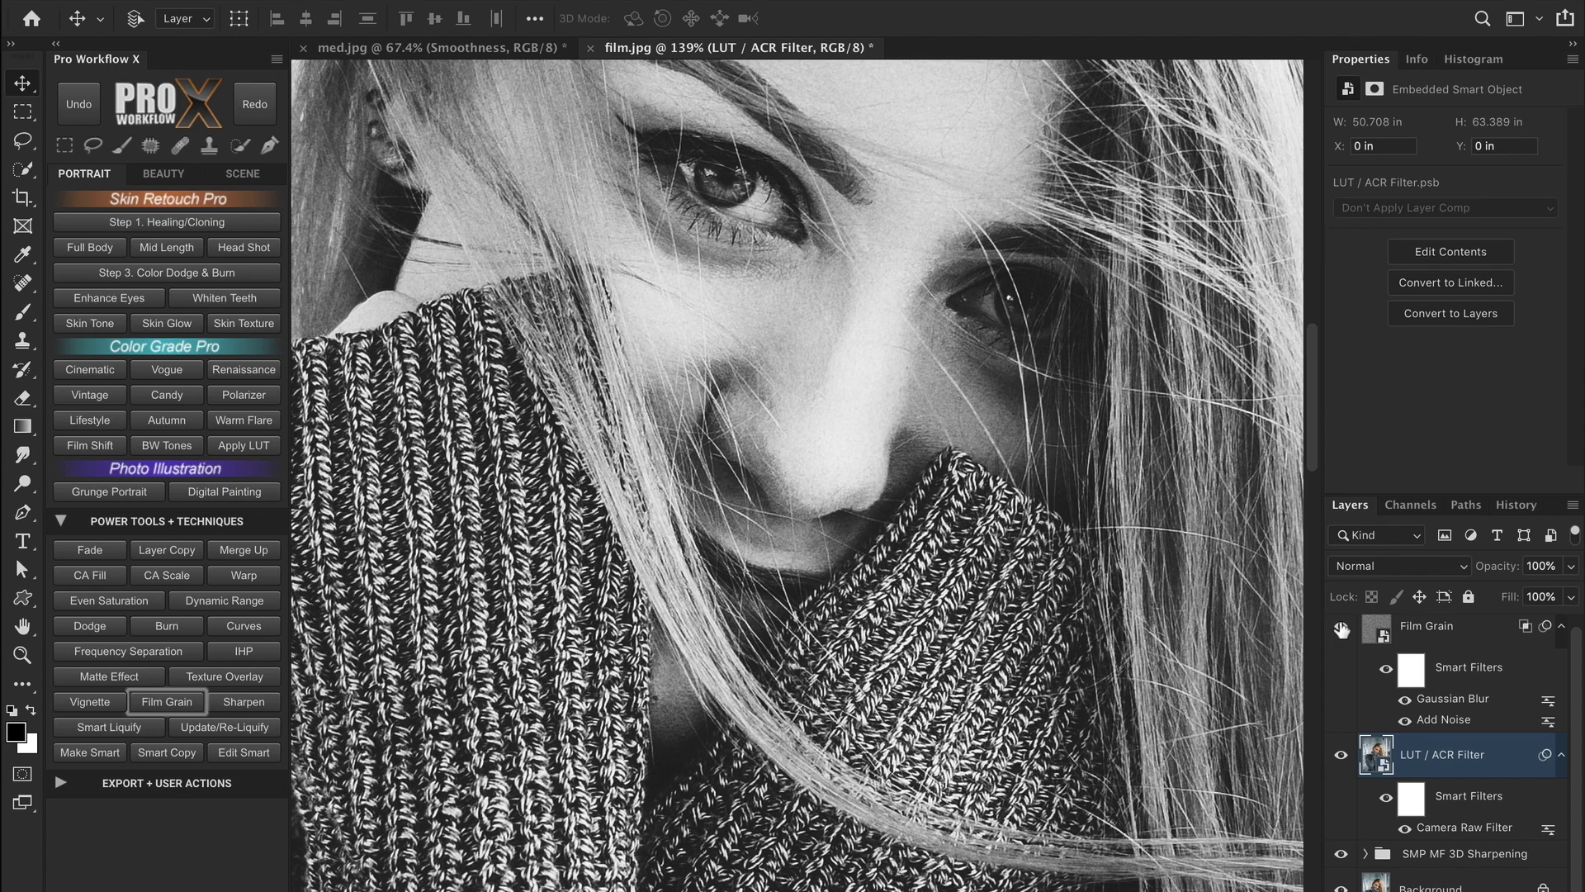
{"action": "scroll", "coordinate": [990, 632], "scroll_direction": "down", "scroll_amount": 6}
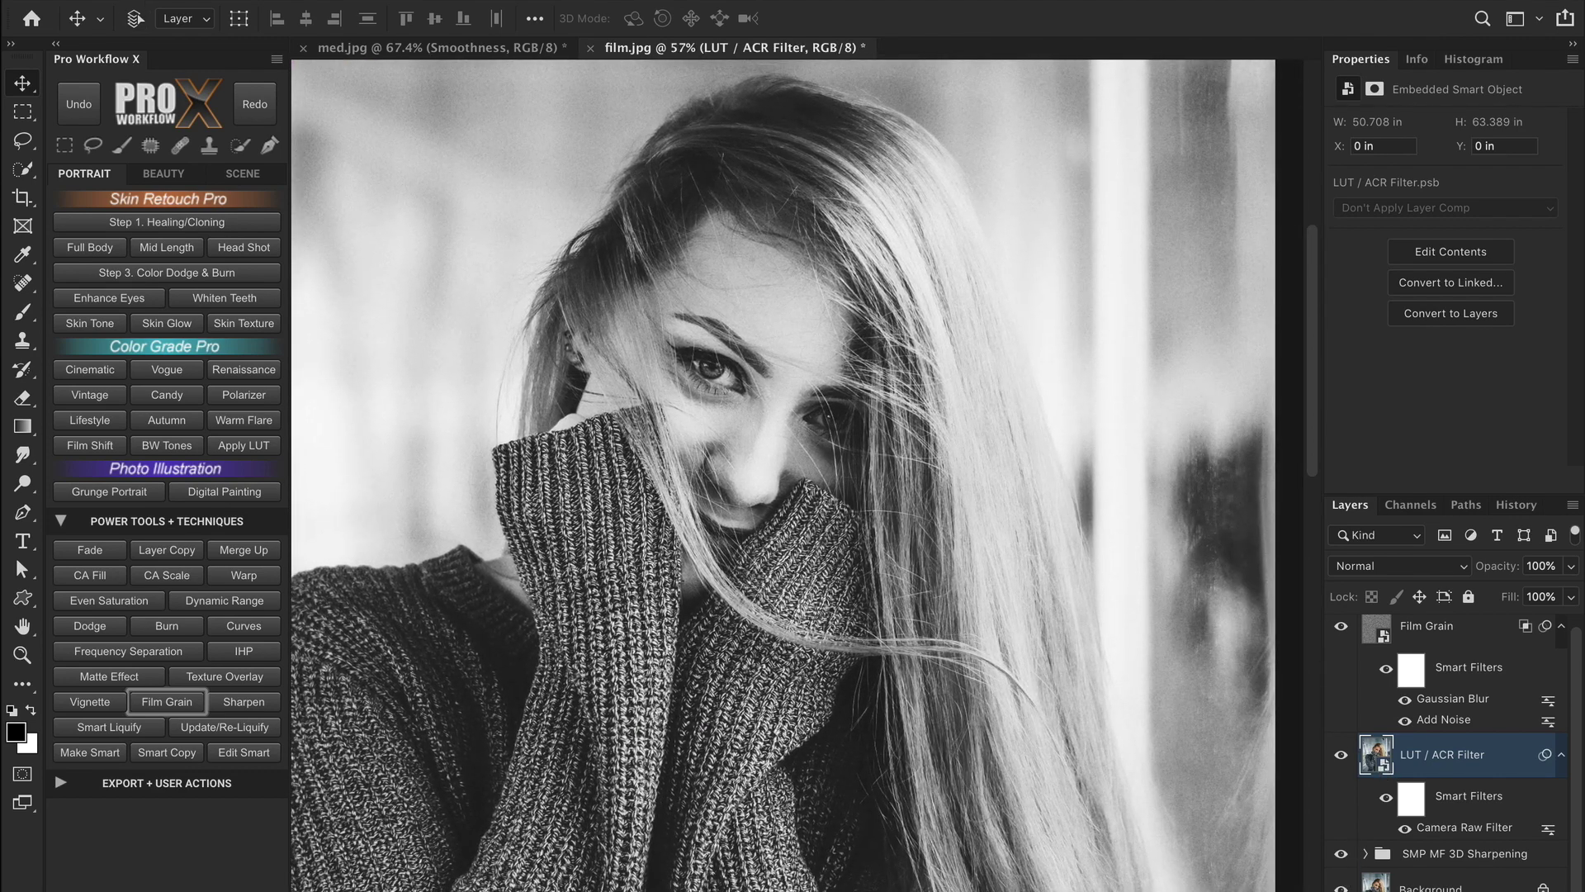
{"action": "left_click", "coordinate": [1341, 887], "text": "alt"}
{"action": "left_click", "coordinate": [1341, 886], "text": "alt"}
- In med.jpg, toggle the SMP MF 3D Sharpening group off and back on
{"action": "left_click", "coordinate": [496, 49]}
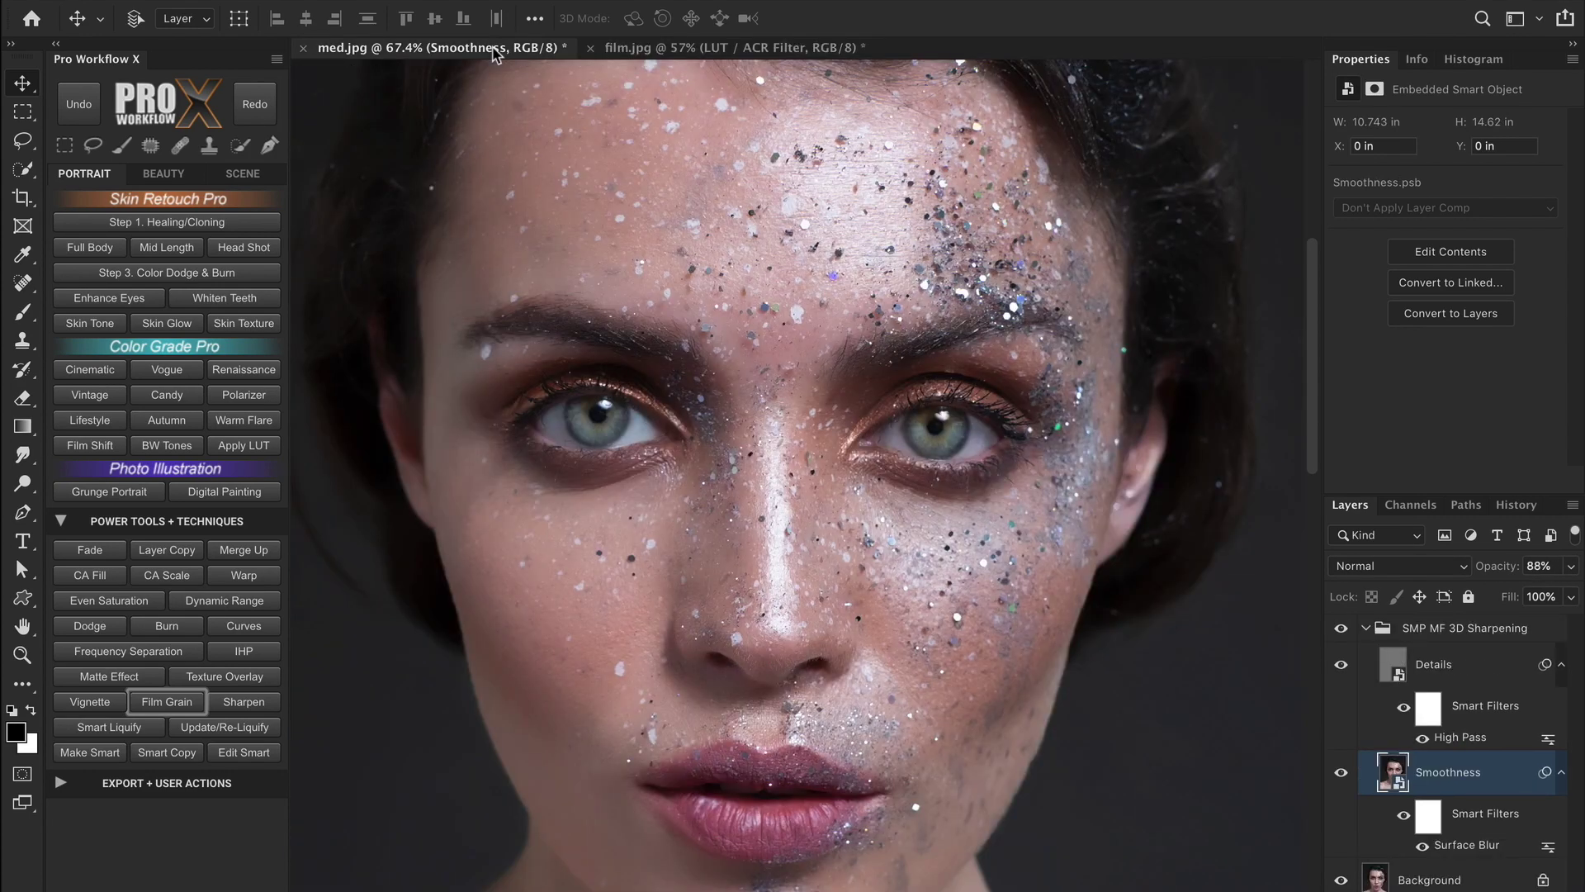
{"action": "left_click", "coordinate": [1342, 629]}
{"action": "left_click", "coordinate": [1341, 629]}
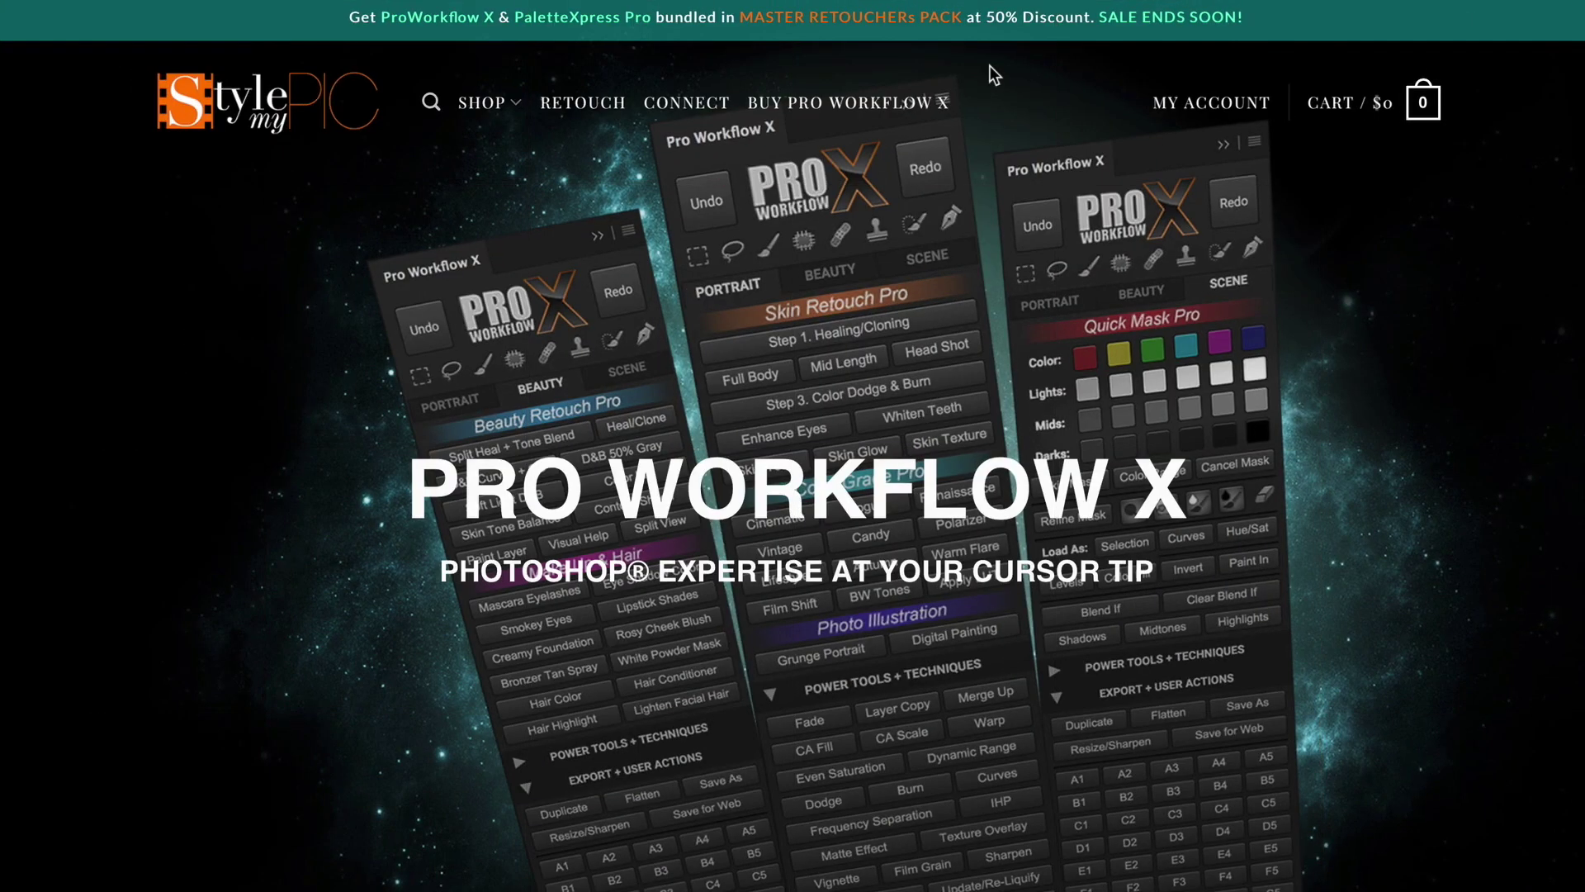
- Open the MASTER RETOUCHERs PACK page and scroll through its retouching and colour grading tools
{"action": "left_click", "coordinate": [931, 18]}
{"action": "scroll", "coordinate": [1478, 553], "scroll_direction": "down", "scroll_amount": 10}
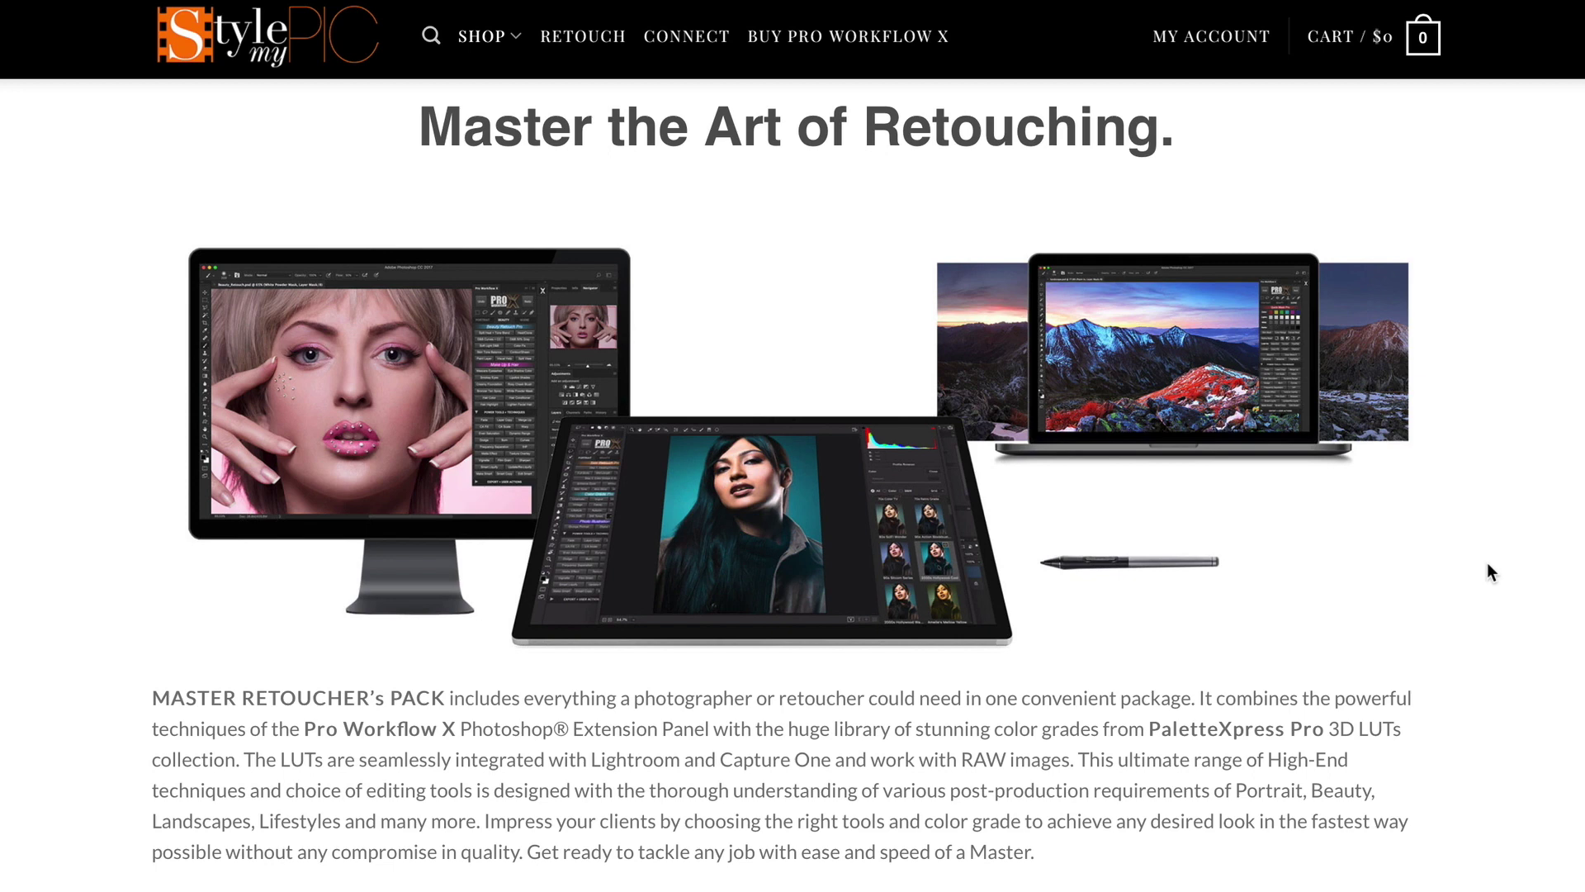
{"action": "scroll", "coordinate": [1488, 564], "scroll_direction": "down", "scroll_amount": 10}
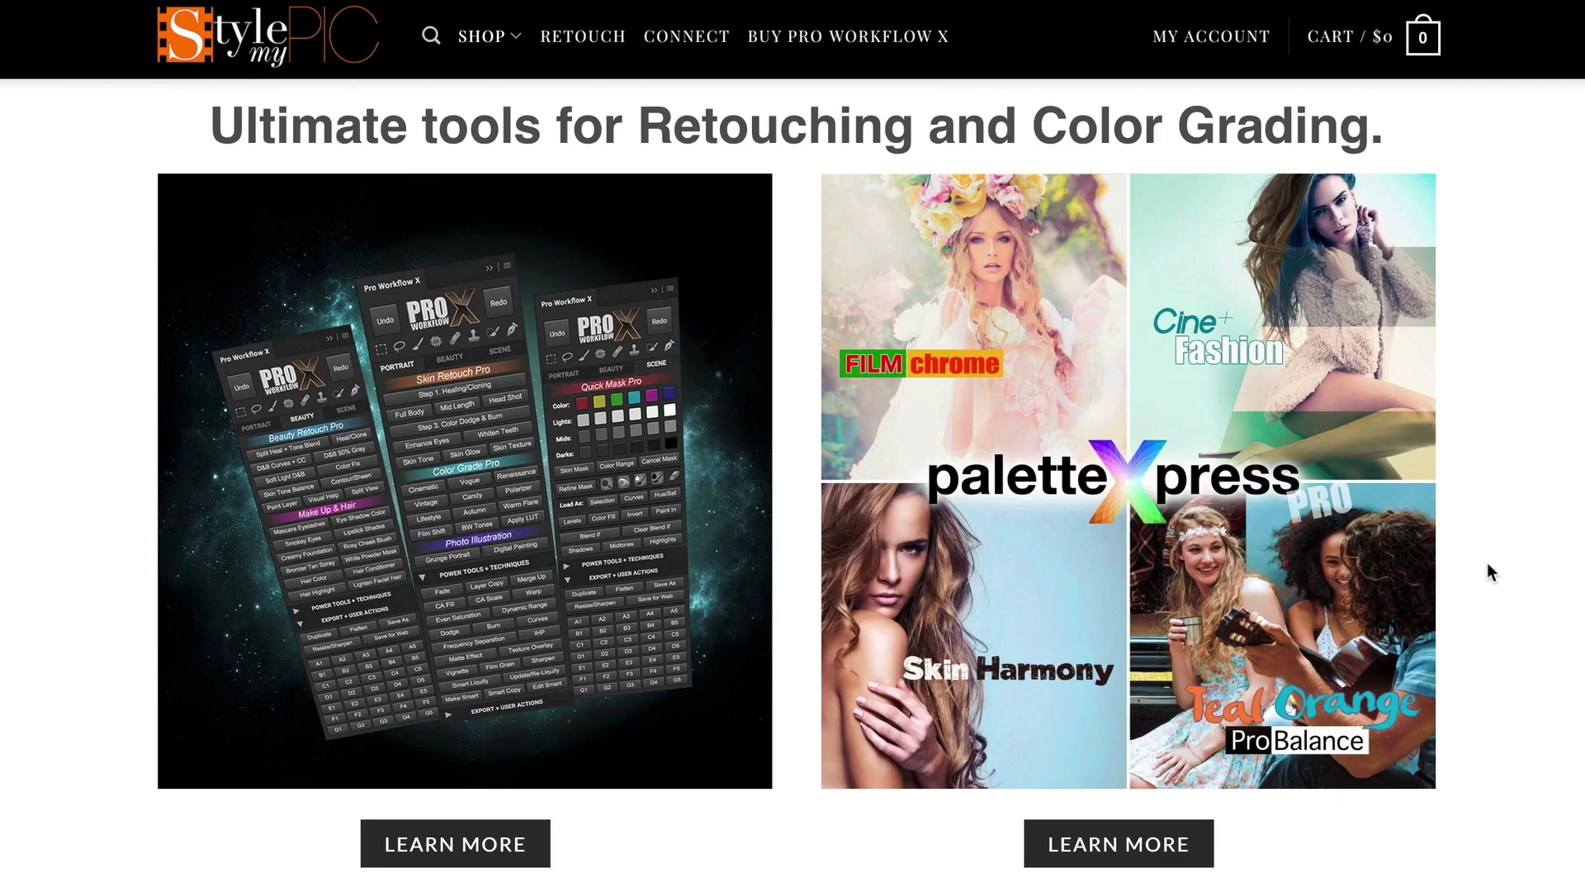